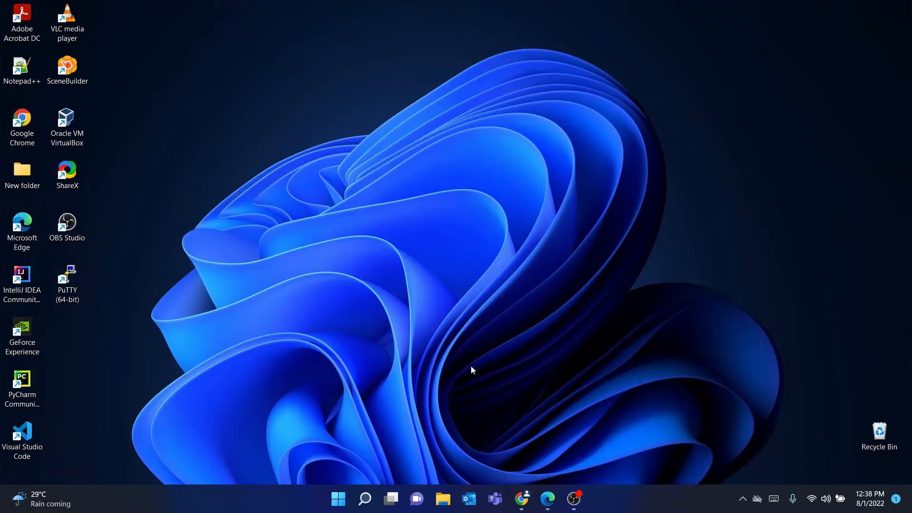
Switch to Chrome and open the list of all devices in the Microsoft Endpoint Manager admin center
{"action": "left_click", "coordinate": [525, 499]}
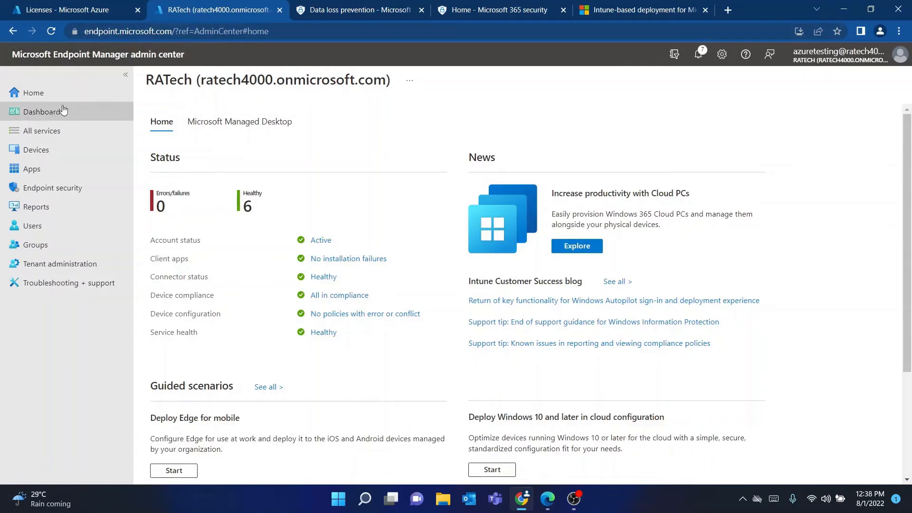
{"action": "left_click", "coordinate": [41, 112]}
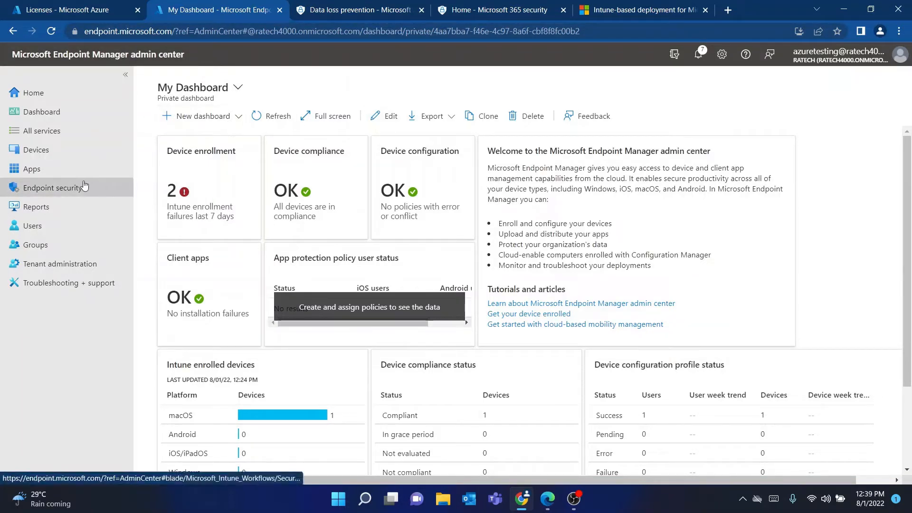
{"action": "left_click", "coordinate": [47, 146]}
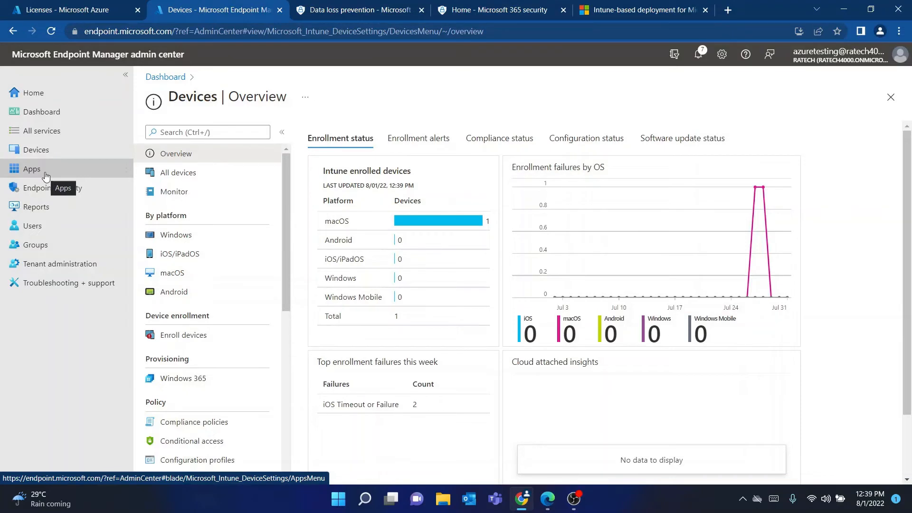
{"action": "left_click", "coordinate": [196, 174]}
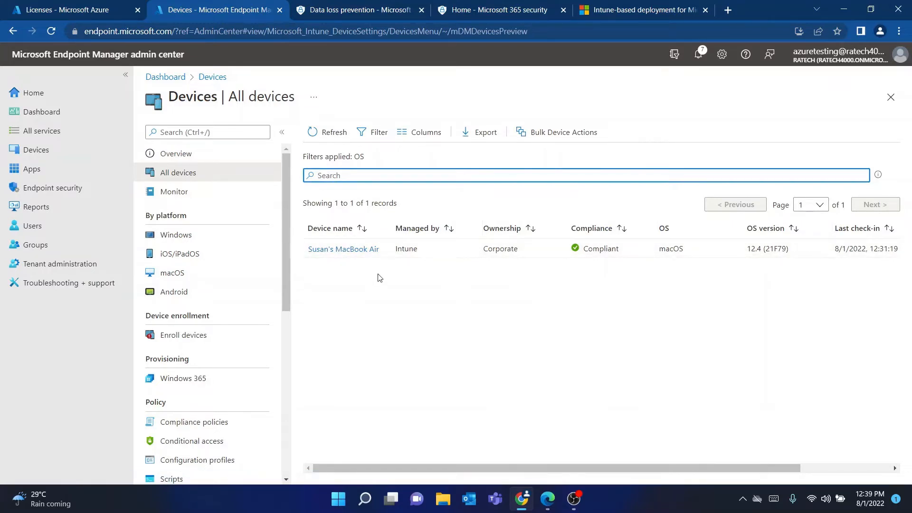
View the macOS devices page and then the macOS apps page
{"action": "left_click", "coordinate": [221, 161]}
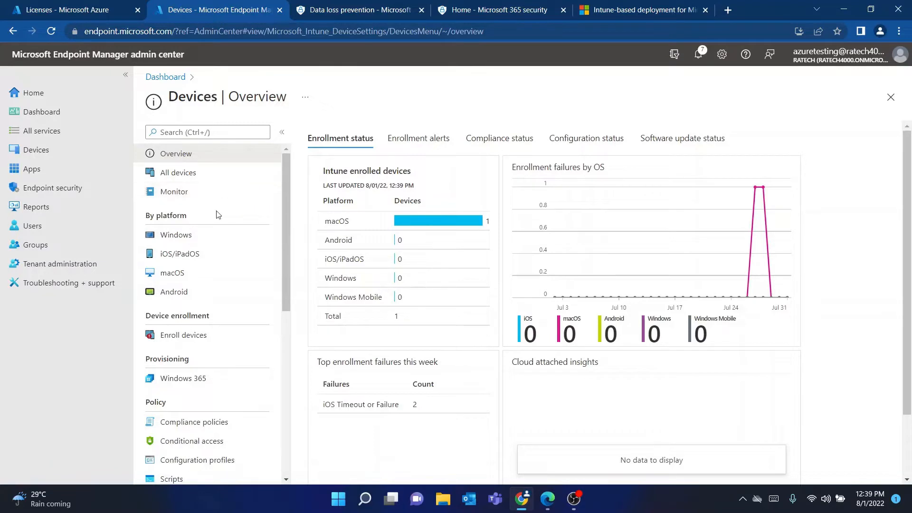
{"action": "left_click", "coordinate": [198, 272]}
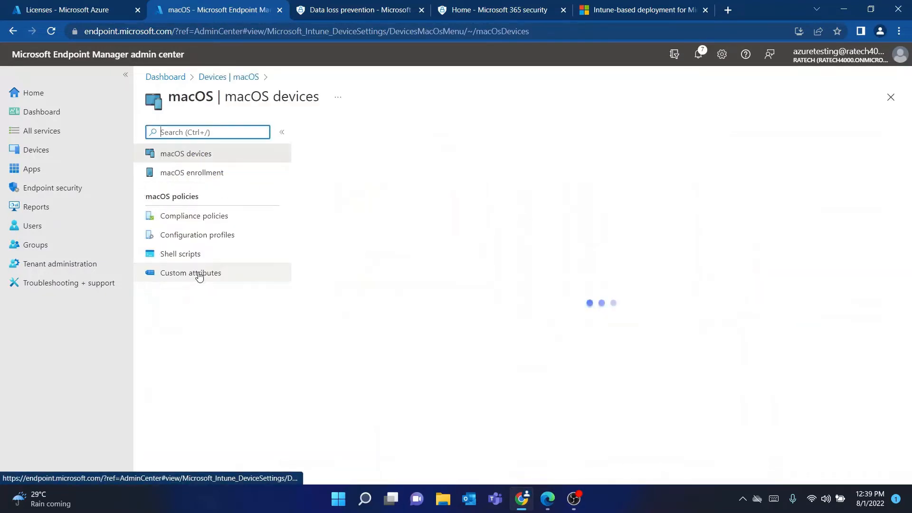
{"action": "left_click", "coordinate": [50, 171]}
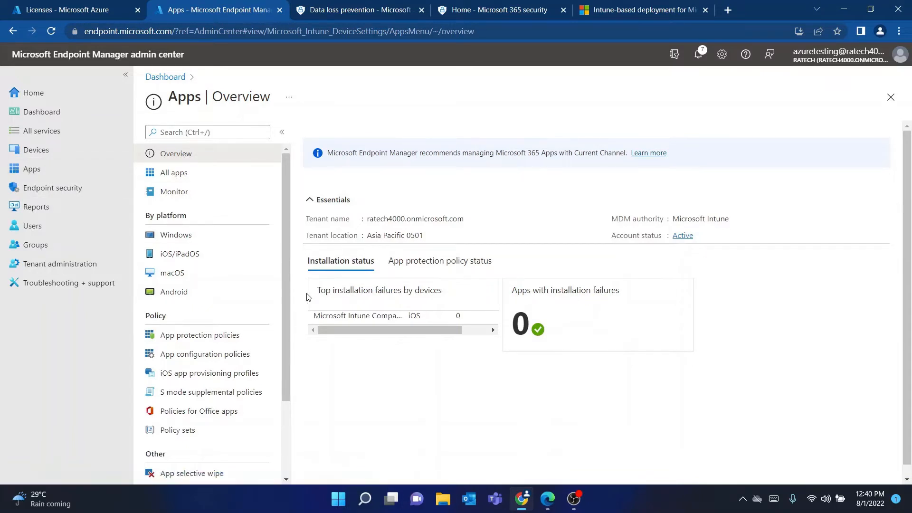
{"action": "left_click", "coordinate": [202, 277]}
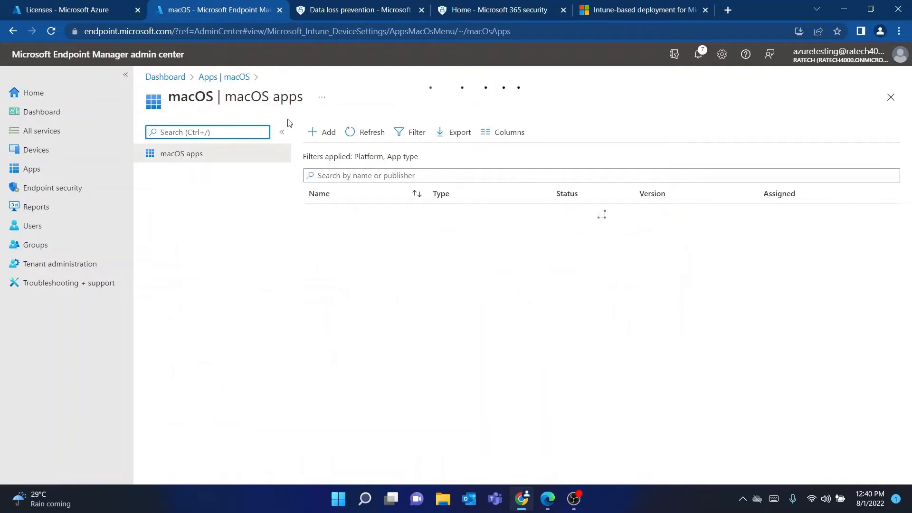
Start adding Microsoft Defender for Endpoint (macOS) as an app from the all apps list and review its app information form
{"action": "left_click", "coordinate": [226, 77]}
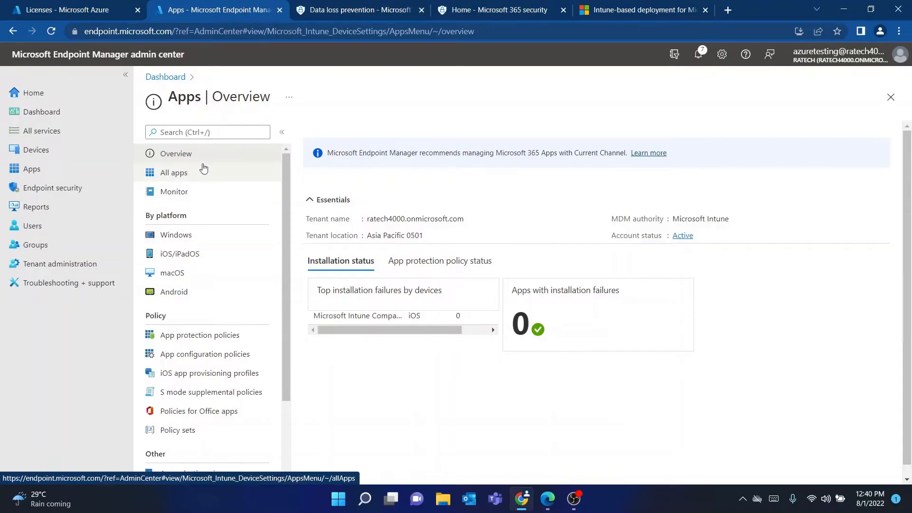
{"action": "left_click", "coordinate": [201, 174]}
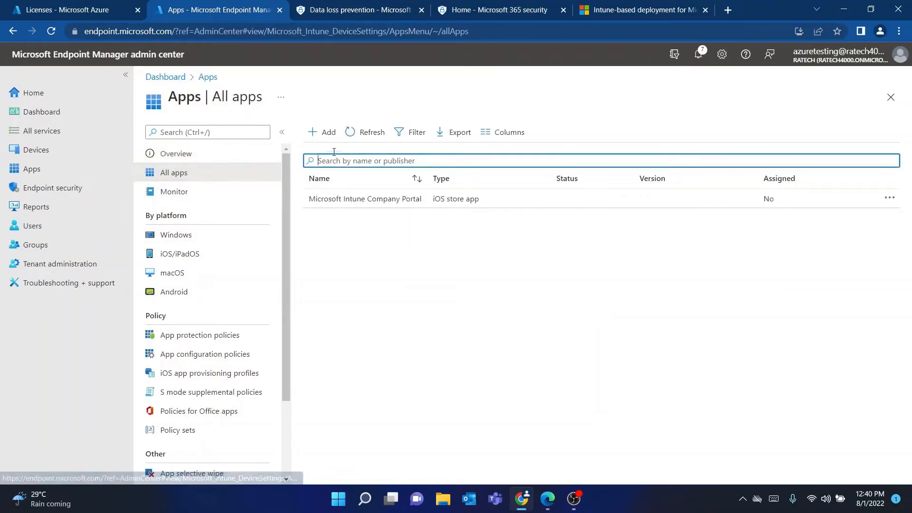
{"action": "left_click", "coordinate": [323, 134]}
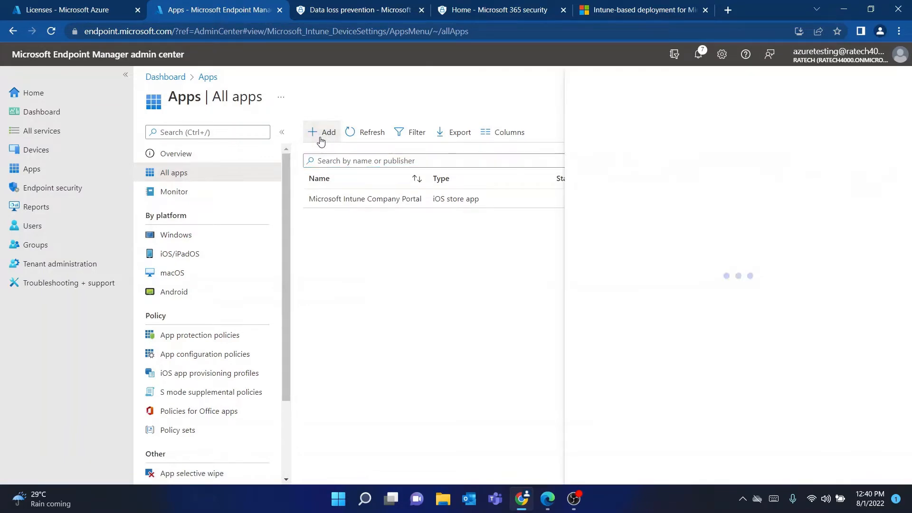
{"action": "left_click", "coordinate": [657, 139]}
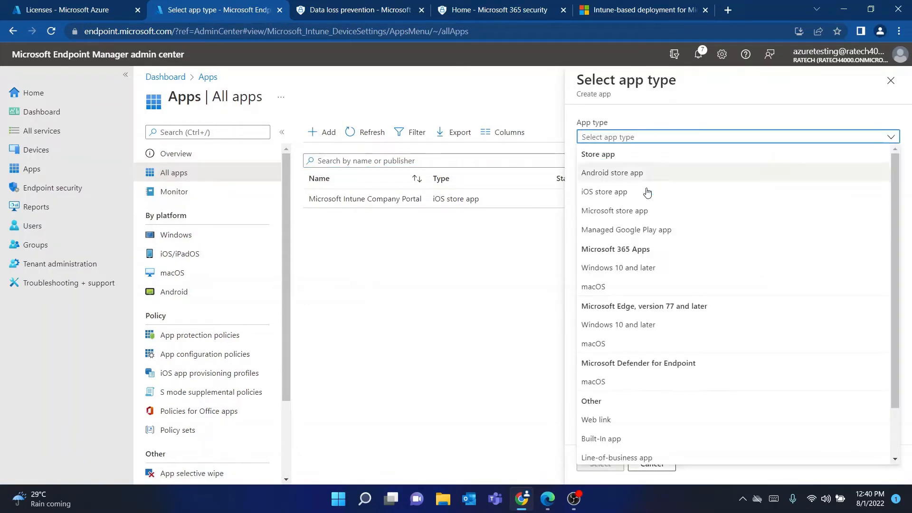
{"action": "scroll", "coordinate": [620, 379], "scroll_direction": "down", "scroll_amount": 2}
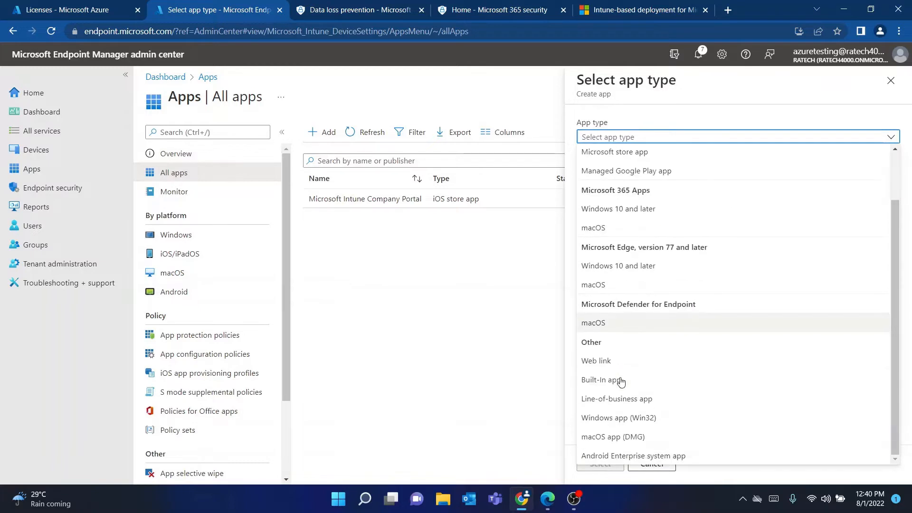
{"action": "scroll", "coordinate": [619, 379], "scroll_direction": "up", "scroll_amount": 2}
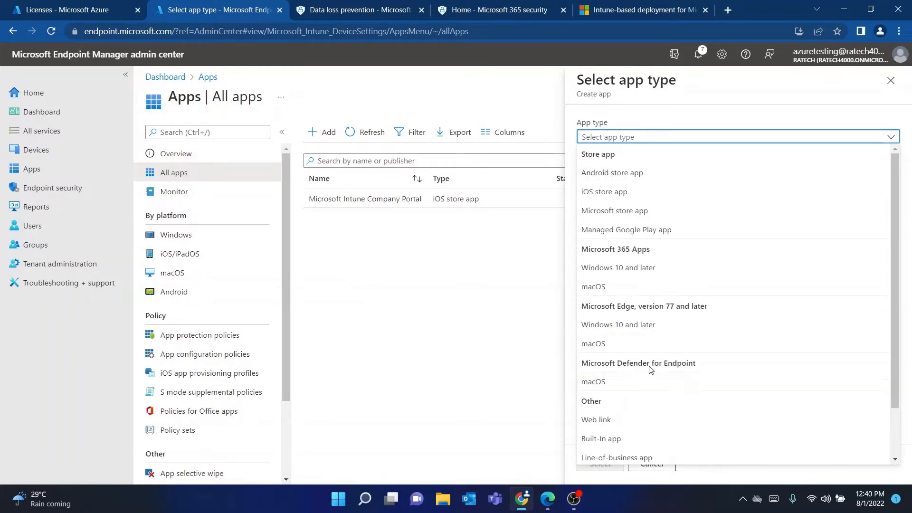
{"action": "left_click", "coordinate": [609, 384]}
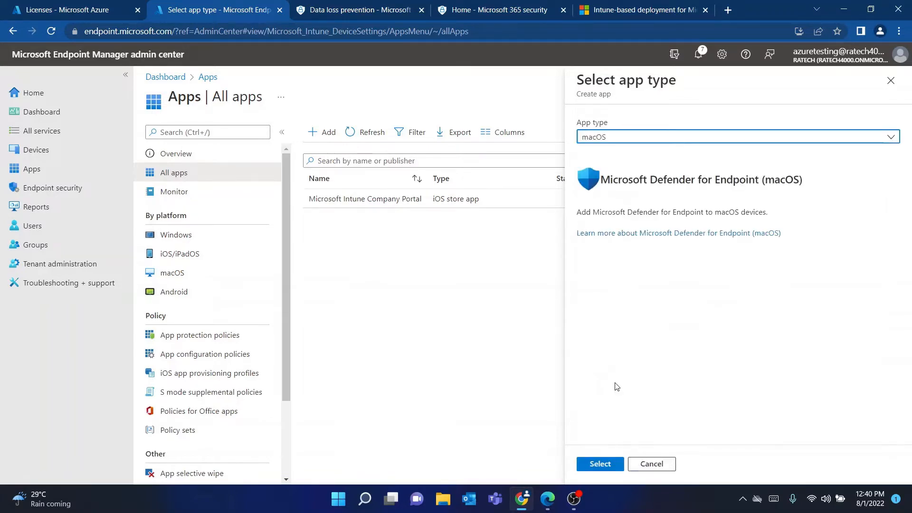
{"action": "left_click", "coordinate": [600, 464]}
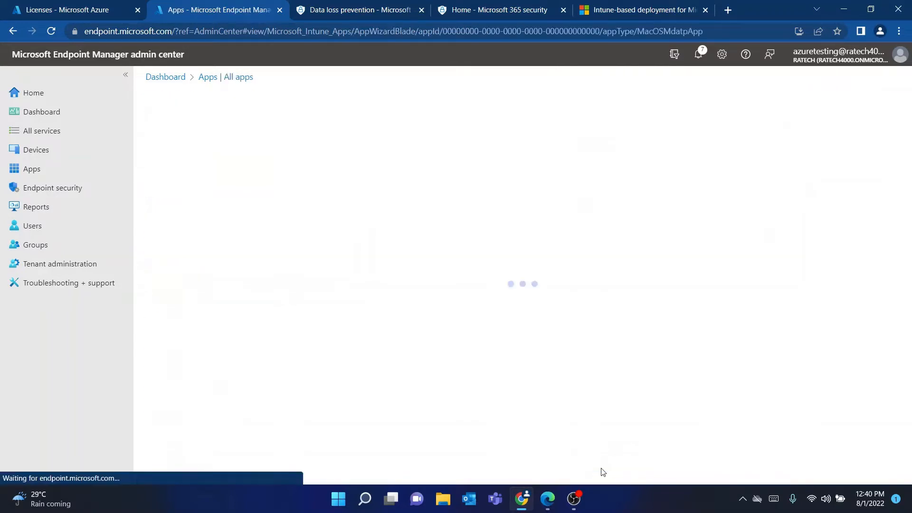
{"action": "scroll", "coordinate": [352, 309], "scroll_direction": "down", "scroll_amount": 3}
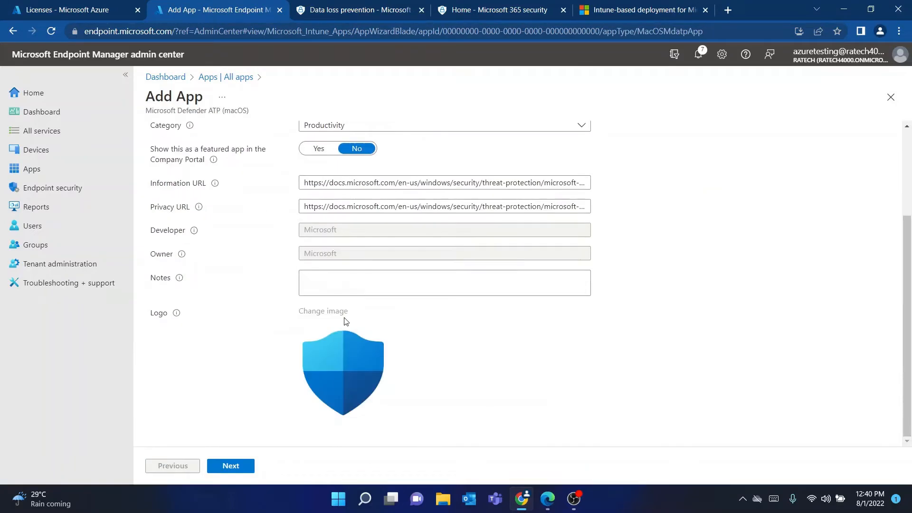
{"action": "scroll", "coordinate": [225, 165], "scroll_direction": "up", "scroll_amount": 1}
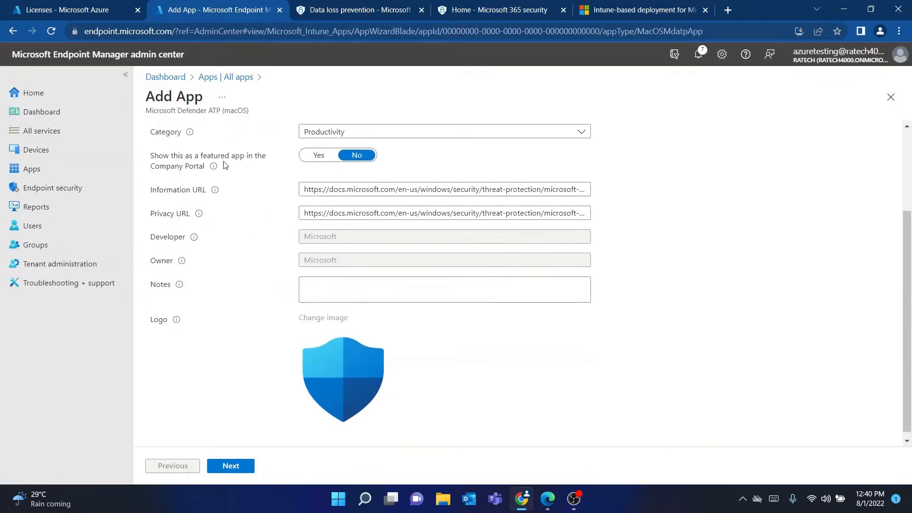
Open the Microsoft Defender for Endpoint setup under Endpoint security and review the setting that lets it enforce Endpoint Security Configurations
{"action": "left_click", "coordinate": [92, 193]}
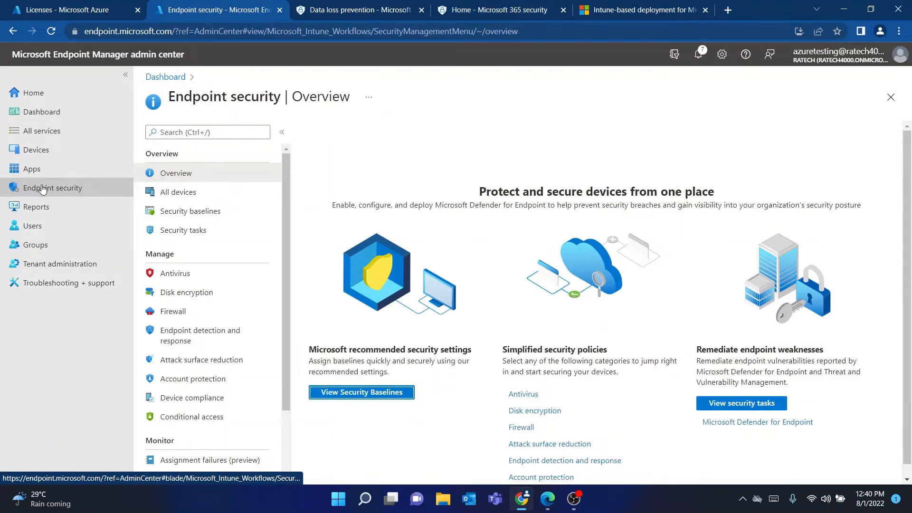
{"action": "scroll", "coordinate": [190, 404], "scroll_direction": "down", "scroll_amount": 2}
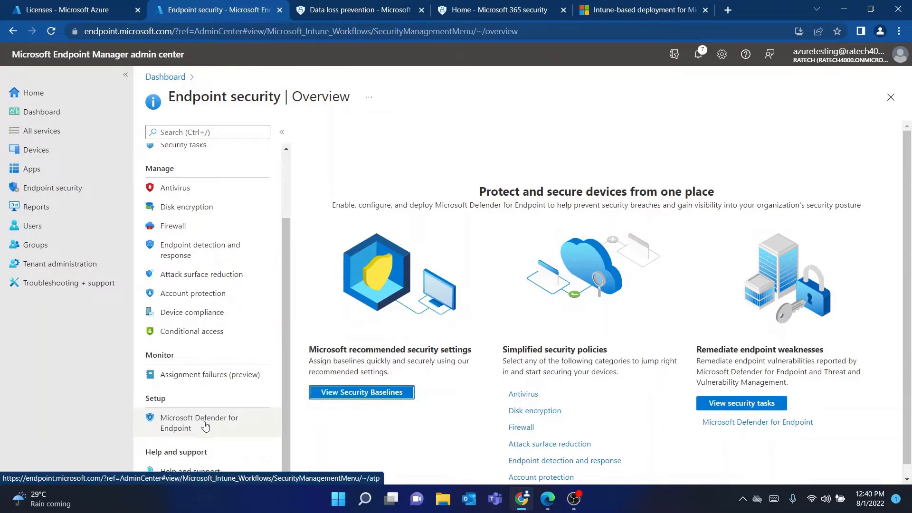
{"action": "left_click", "coordinate": [205, 433]}
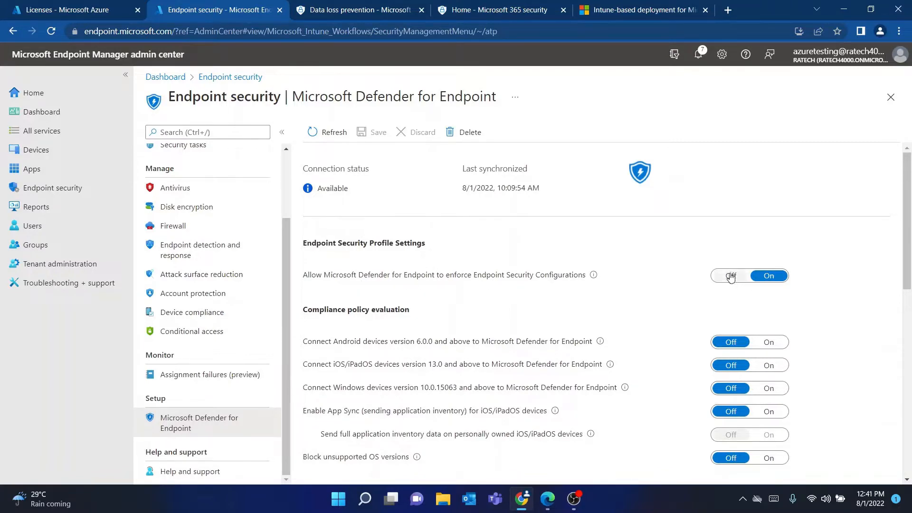
{"action": "scroll", "coordinate": [554, 284], "scroll_direction": "down", "scroll_amount": 1}
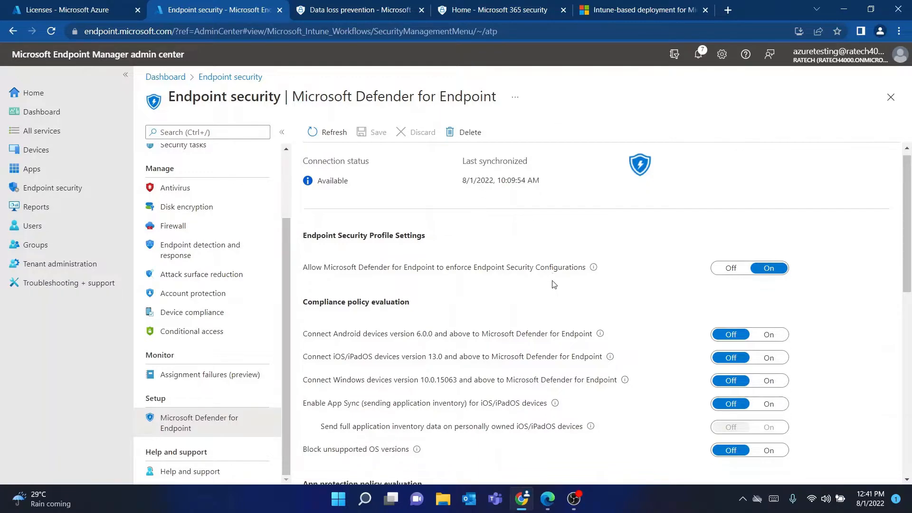
{"action": "scroll", "coordinate": [406, 212], "scroll_direction": "up", "scroll_amount": 1}
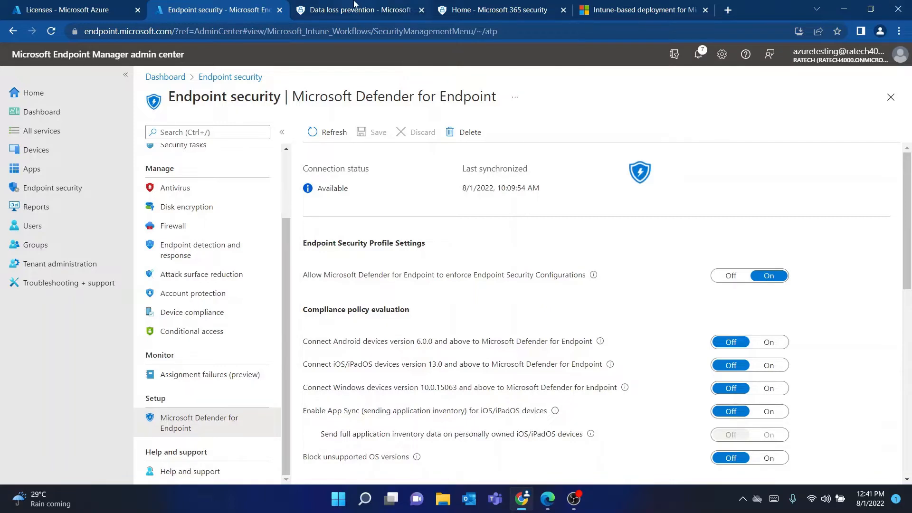
Switch to the Microsoft 365 Defender portal and open the advanced features in its Endpoints settings
{"action": "left_click", "coordinate": [532, 9]}
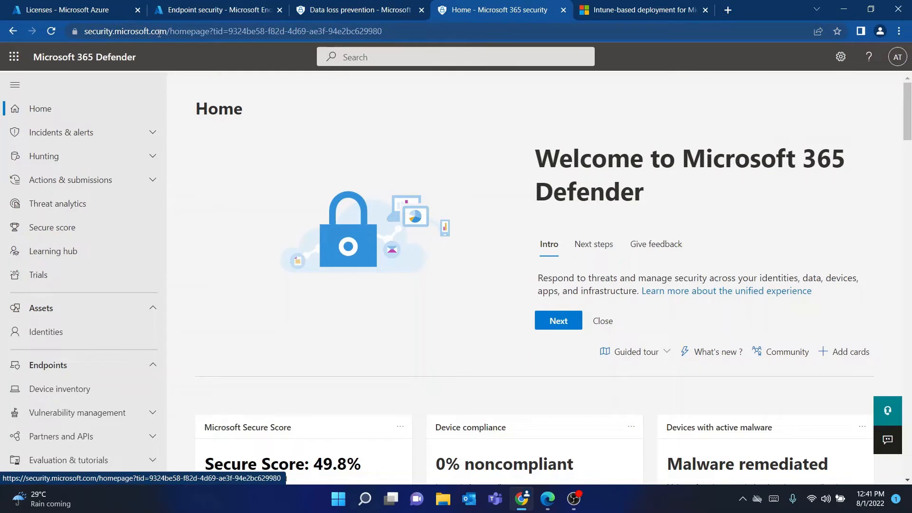
{"action": "scroll", "coordinate": [108, 363], "scroll_direction": "down", "scroll_amount": 10}
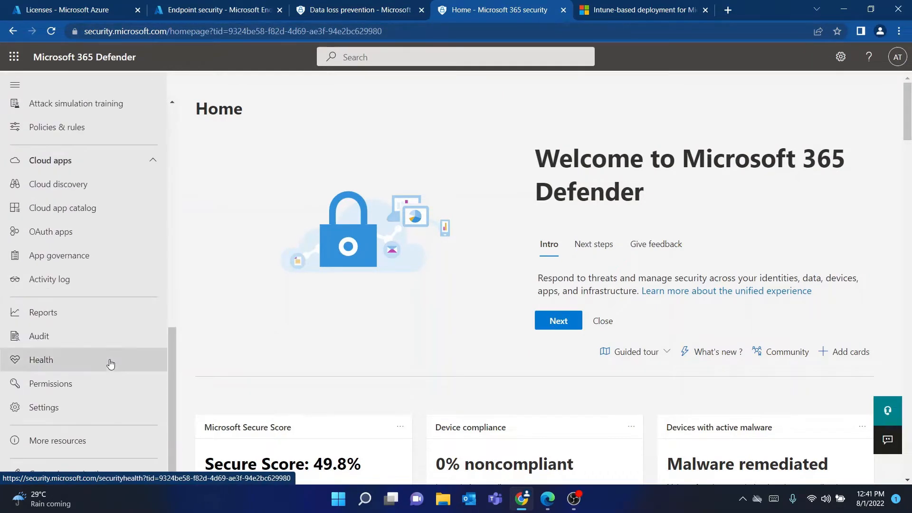
{"action": "left_click", "coordinate": [91, 409]}
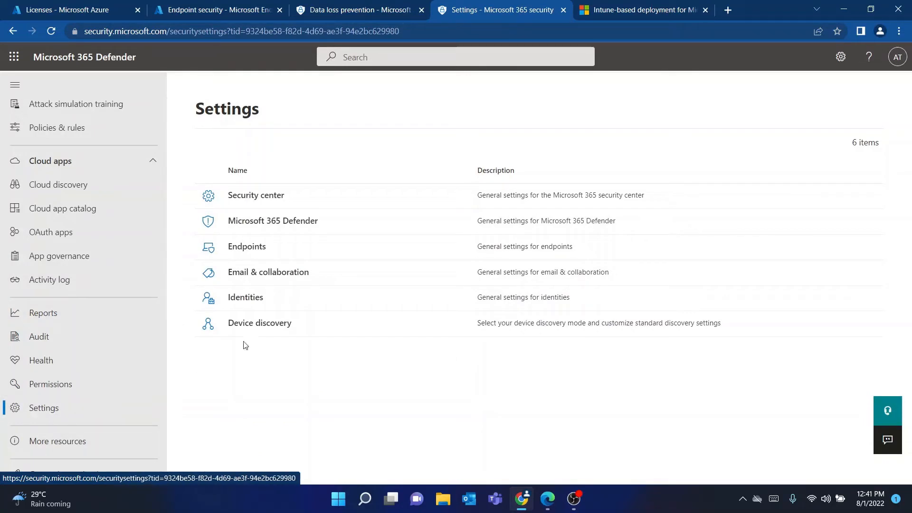
{"action": "left_click", "coordinate": [259, 248]}
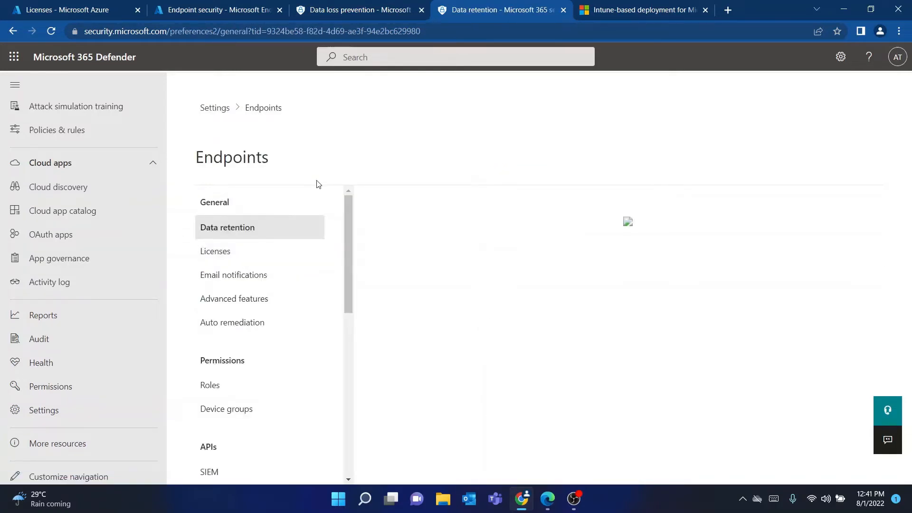
{"action": "scroll", "coordinate": [266, 408], "scroll_direction": "down", "scroll_amount": 1}
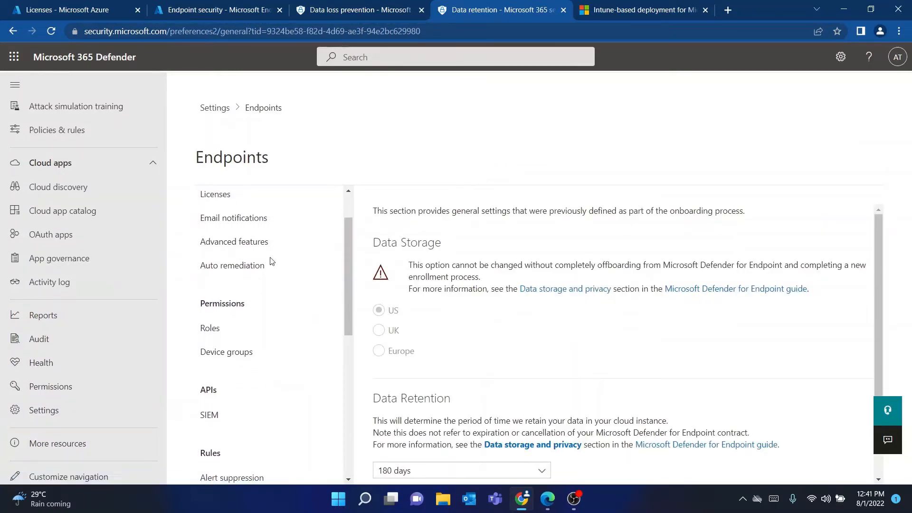
{"action": "left_click", "coordinate": [272, 244]}
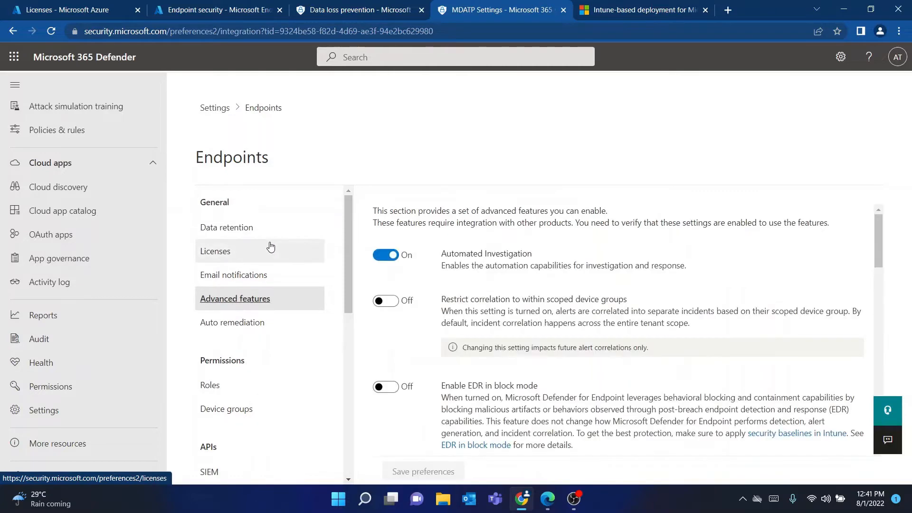
Find the Microsoft Intune connection among the advanced features and check its setting
{"action": "scroll", "coordinate": [539, 391], "scroll_direction": "down", "scroll_amount": 10}
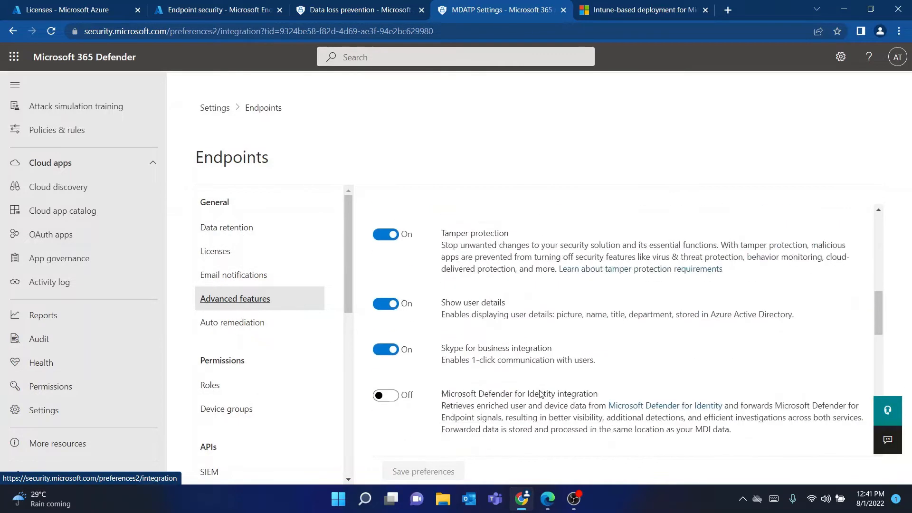
{"action": "scroll", "coordinate": [540, 391], "scroll_direction": "down", "scroll_amount": 4}
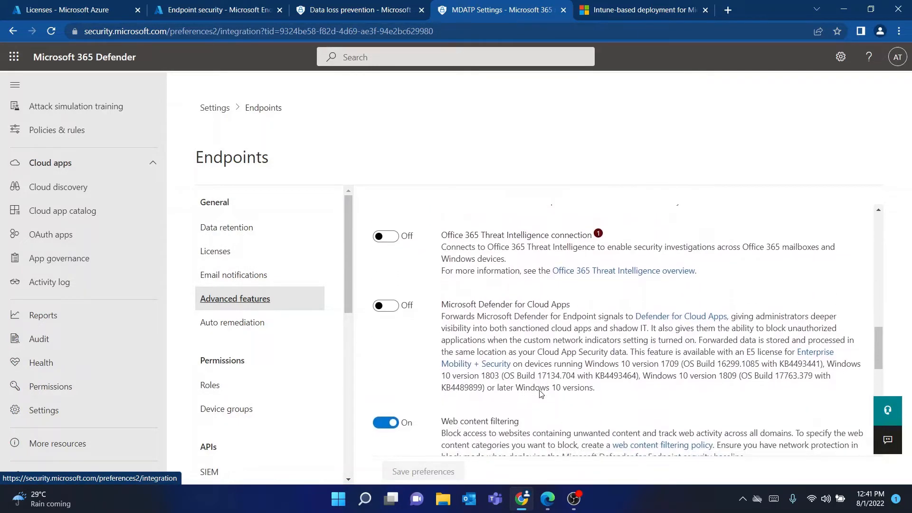
{"action": "scroll", "coordinate": [540, 390], "scroll_direction": "down", "scroll_amount": 7}
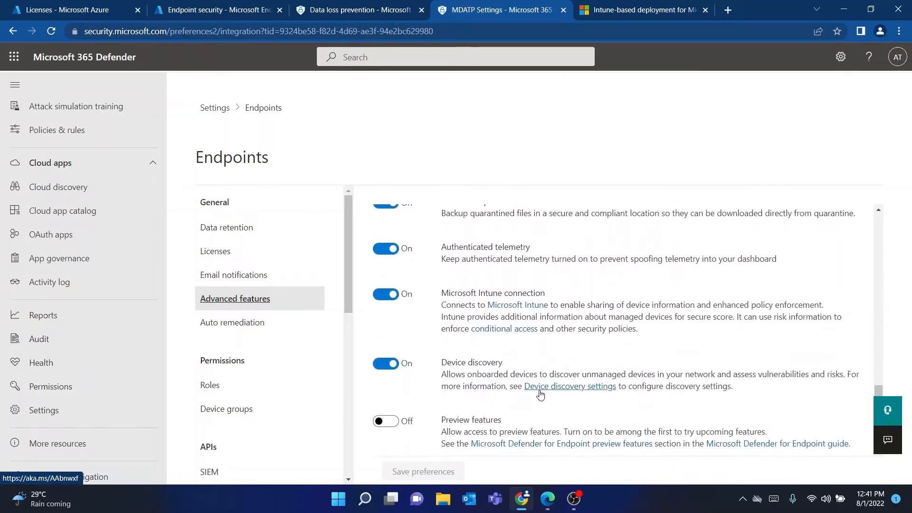
{"action": "scroll", "coordinate": [540, 391], "scroll_direction": "up", "scroll_amount": 1}
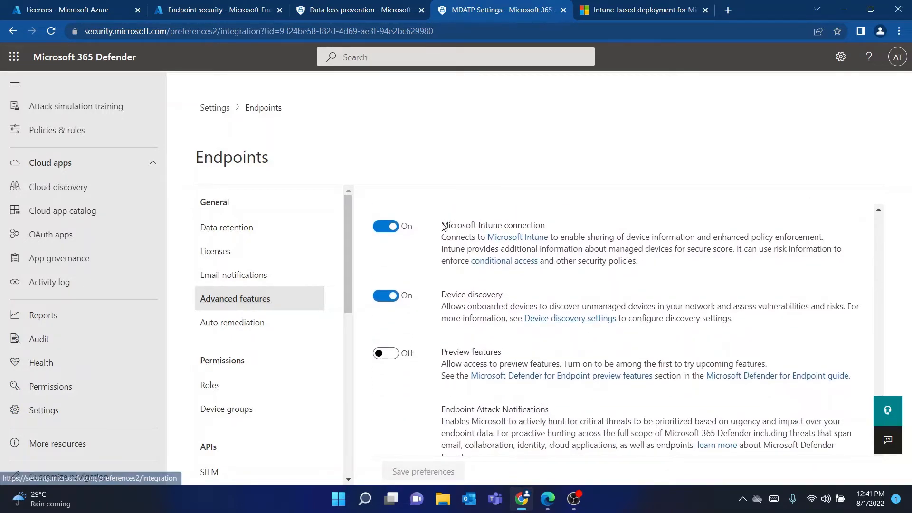
{"action": "left_click_drag", "start_coordinate": [441, 227], "coordinate": [549, 225]}
{"action": "left_click", "coordinate": [474, 227]}
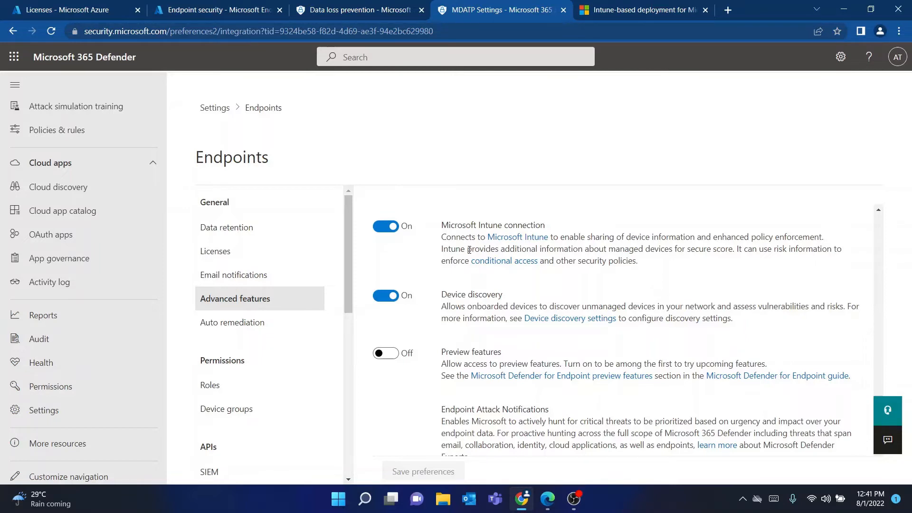
Compare the Defender for Endpoint settings in Endpoint Manager with the Microsoft Intune connection and Device discovery features in the Microsoft 365 Defender portal
{"action": "left_click", "coordinate": [363, 4]}
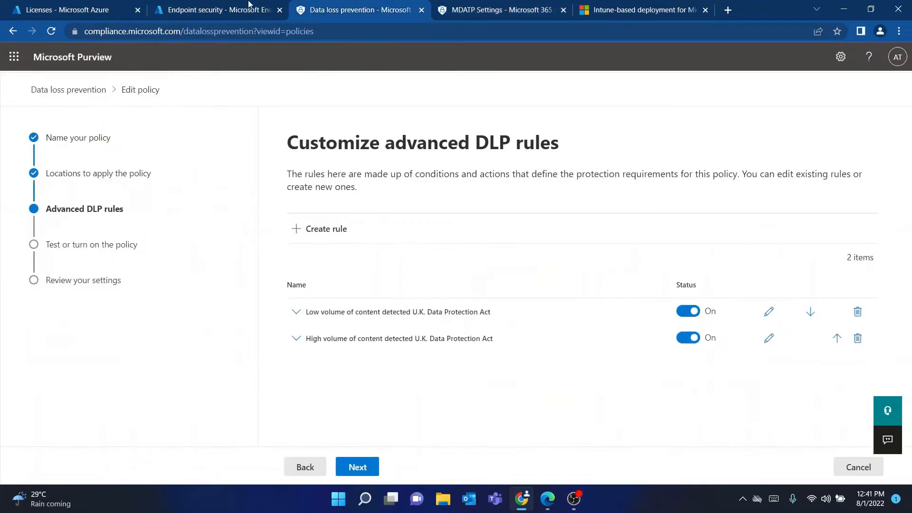
{"action": "left_click", "coordinate": [221, 8]}
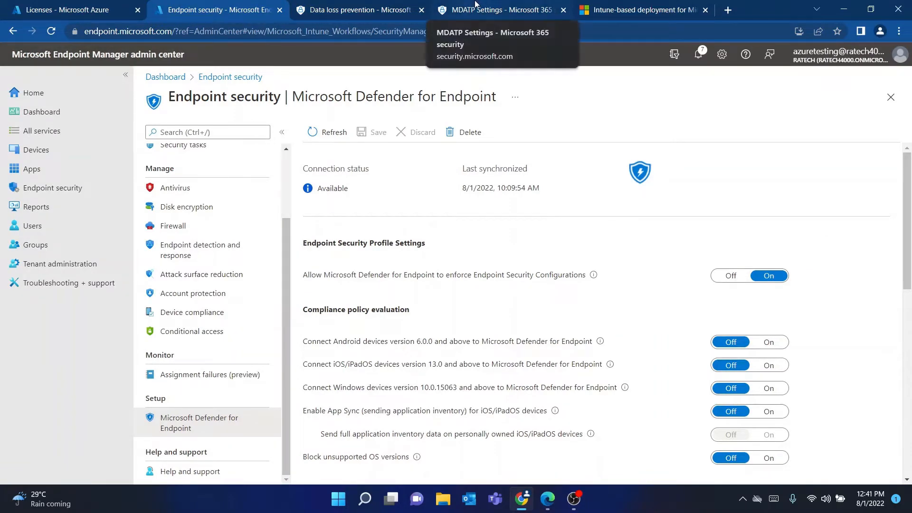
{"action": "left_click", "coordinate": [475, 4]}
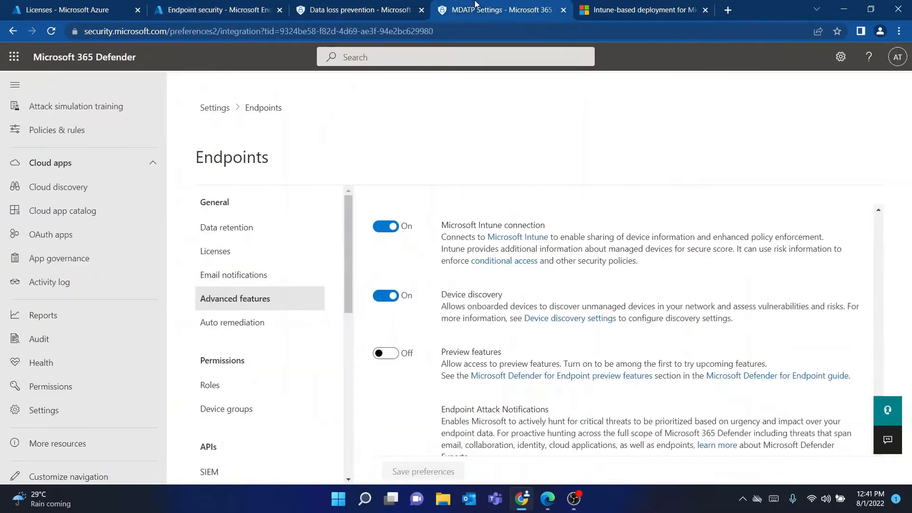
{"action": "left_click", "coordinate": [246, 4]}
{"action": "left_click", "coordinate": [504, 10]}
{"action": "left_click_drag", "start_coordinate": [443, 296], "coordinate": [503, 296]}
{"action": "left_click", "coordinate": [519, 227]}
{"action": "left_click_drag", "start_coordinate": [520, 226], "coordinate": [420, 236]}
{"action": "left_click", "coordinate": [424, 237]}
Review the connection status, enforcement and policy evaluation settings for Defender for Endpoint in Endpoint Manager, and recheck the Intune connection in the Defender portal
{"action": "left_click", "coordinate": [269, 5]}
{"action": "scroll", "coordinate": [603, 421], "scroll_direction": "down", "scroll_amount": 2}
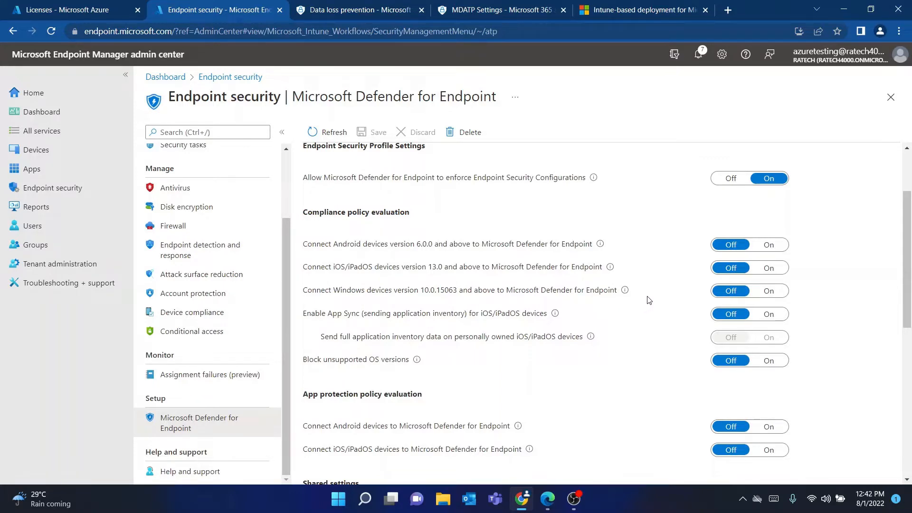
{"action": "scroll", "coordinate": [649, 301], "scroll_direction": "up", "scroll_amount": 2}
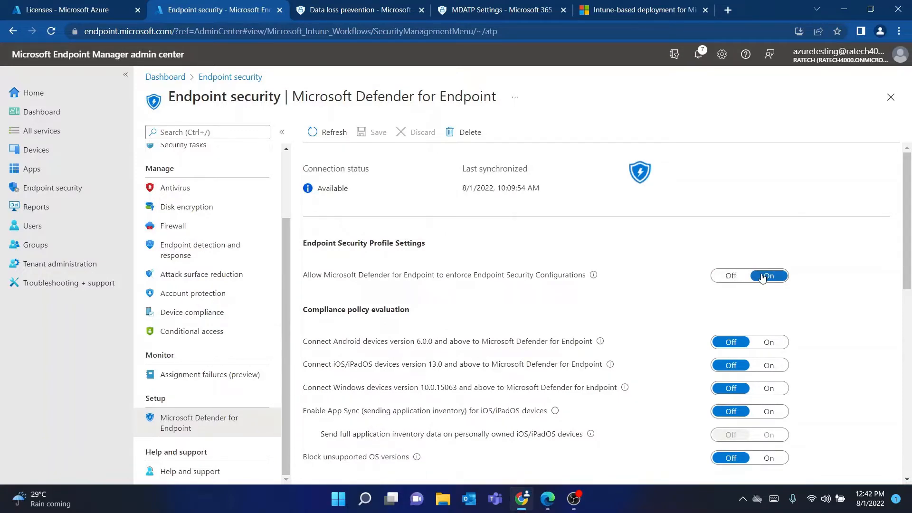
{"action": "scroll", "coordinate": [568, 332], "scroll_direction": "down", "scroll_amount": 4}
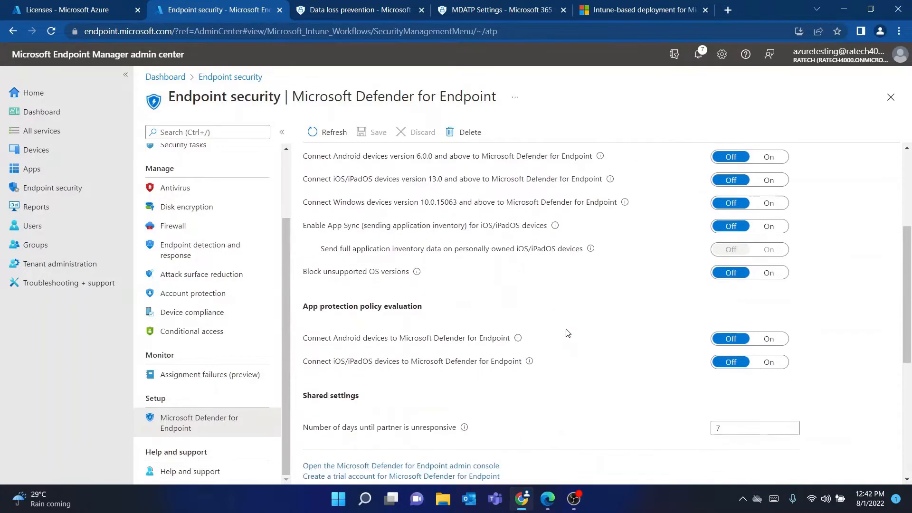
{"action": "scroll", "coordinate": [572, 283], "scroll_direction": "up", "scroll_amount": 1}
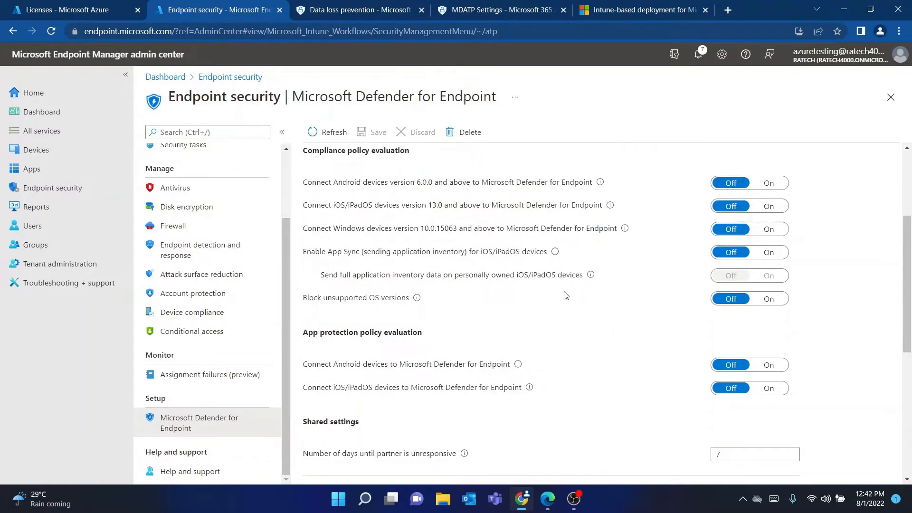
{"action": "scroll", "coordinate": [565, 298], "scroll_direction": "up", "scroll_amount": 3}
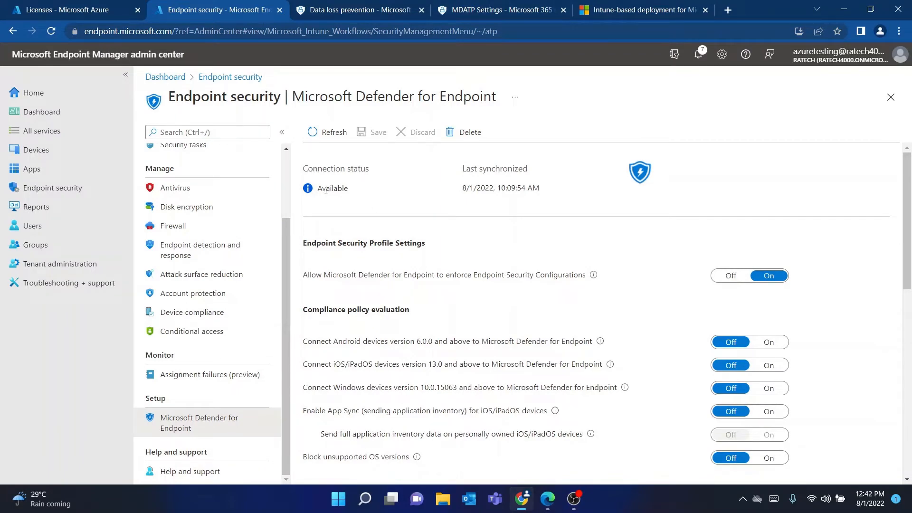
{"action": "left_click", "coordinate": [499, 6]}
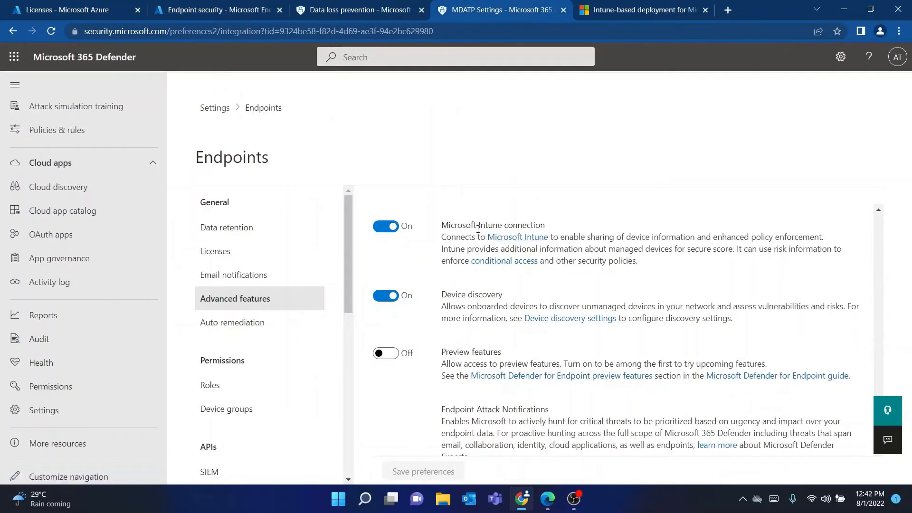
{"action": "left_click", "coordinate": [233, 7]}
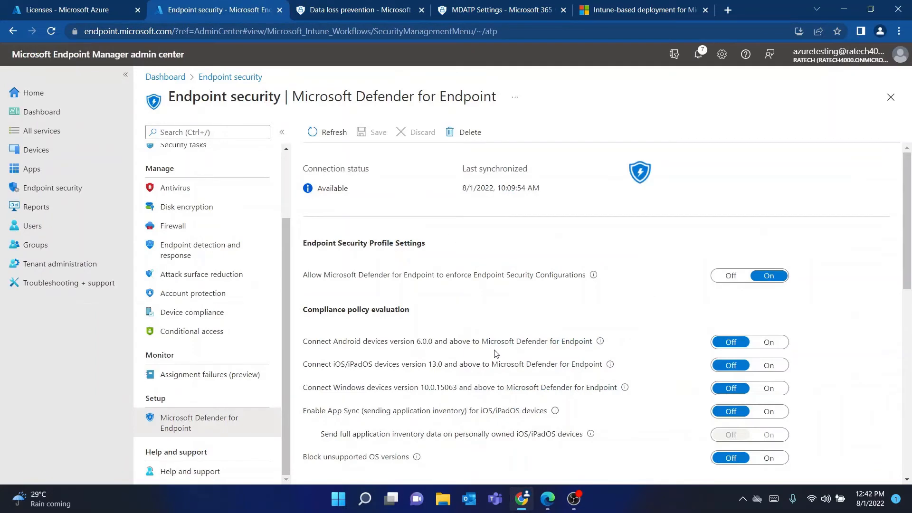
{"action": "scroll", "coordinate": [234, 236], "scroll_direction": "up", "scroll_amount": 2}
Start adding a new app of type Microsoft Defender for Endpoint (macOS) from the all apps list and check its app information
{"action": "left_click", "coordinate": [64, 166]}
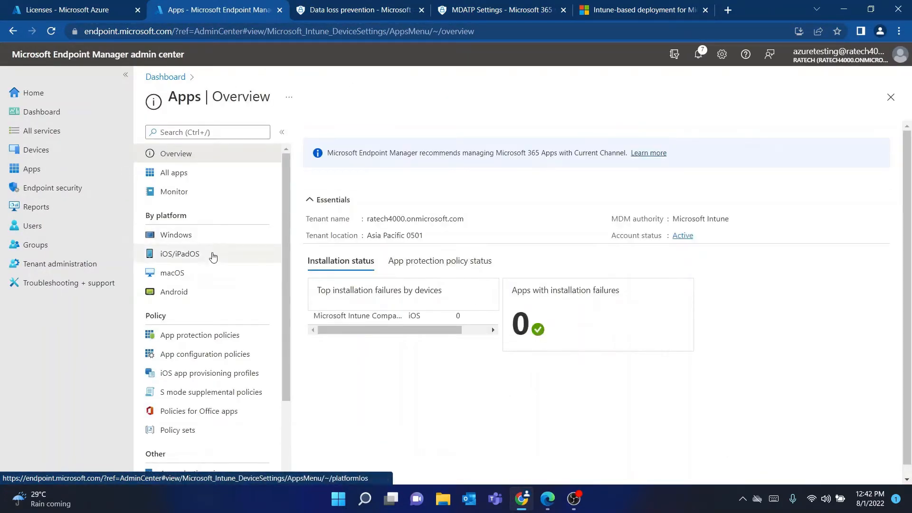
{"action": "left_click", "coordinate": [232, 180]}
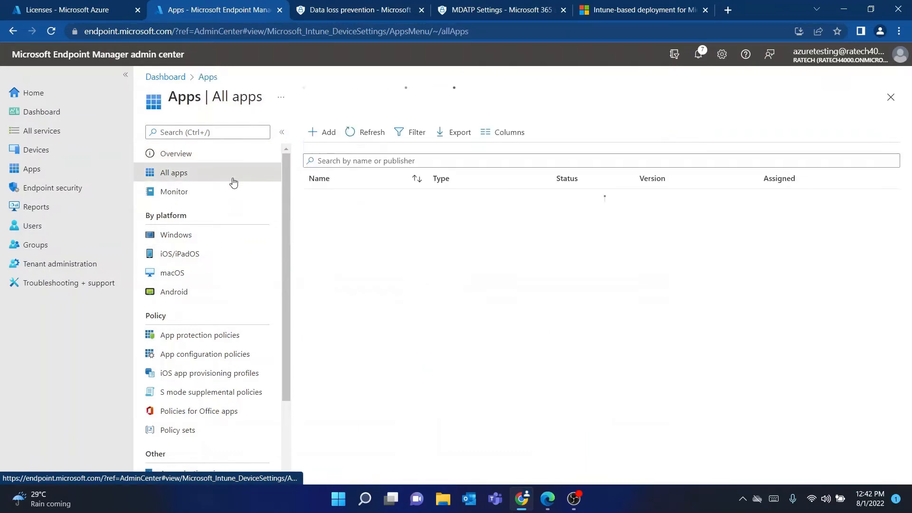
{"action": "left_click", "coordinate": [328, 133]}
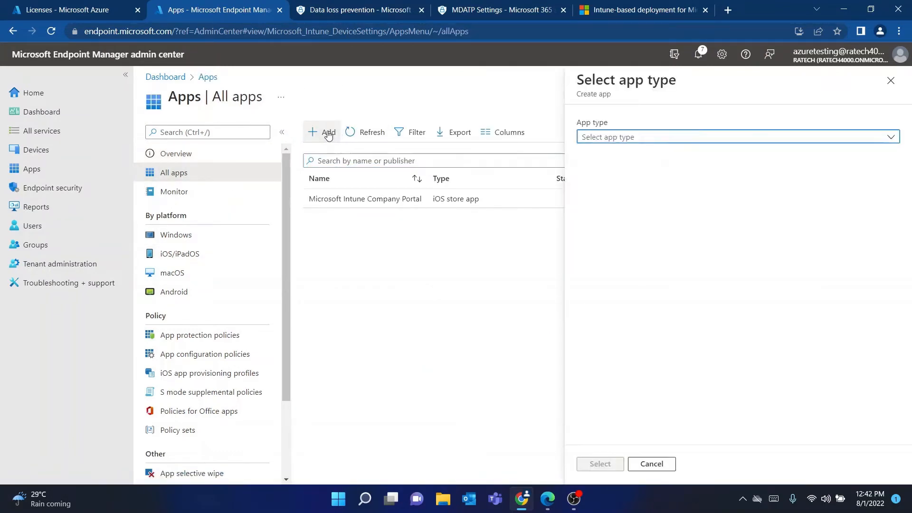
{"action": "left_click", "coordinate": [642, 140]}
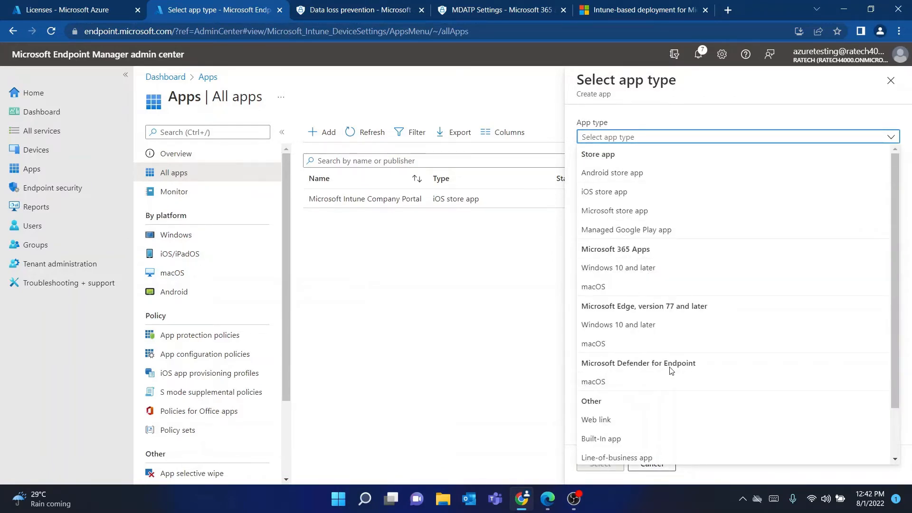
{"action": "left_click", "coordinate": [610, 384]}
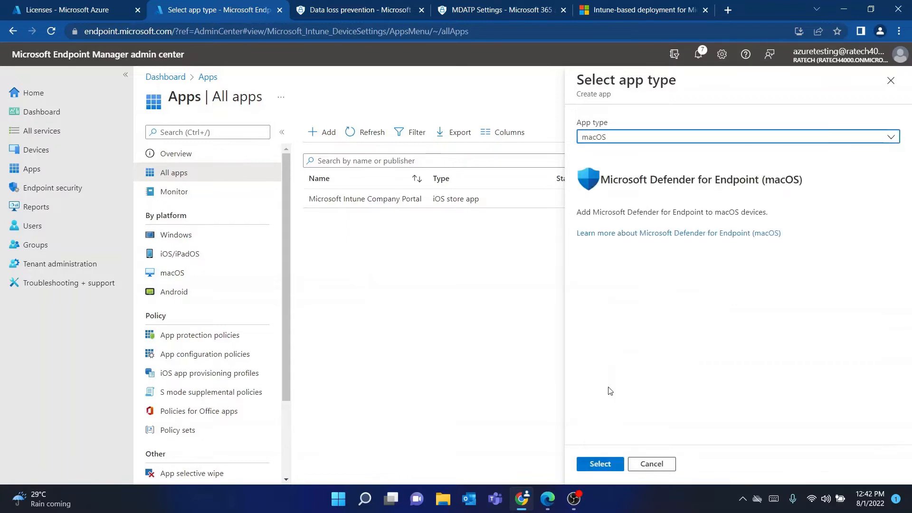
{"action": "left_click", "coordinate": [600, 464]}
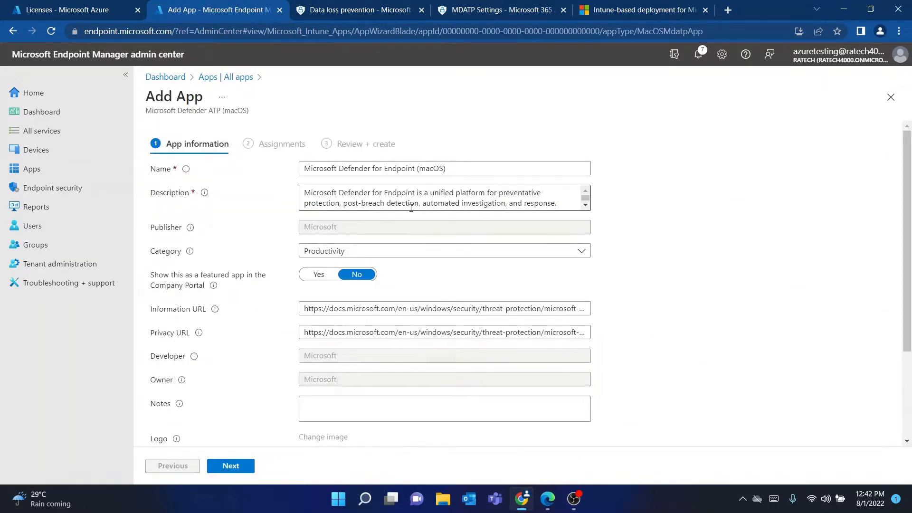
{"action": "scroll", "coordinate": [414, 284], "scroll_direction": "down", "scroll_amount": 3}
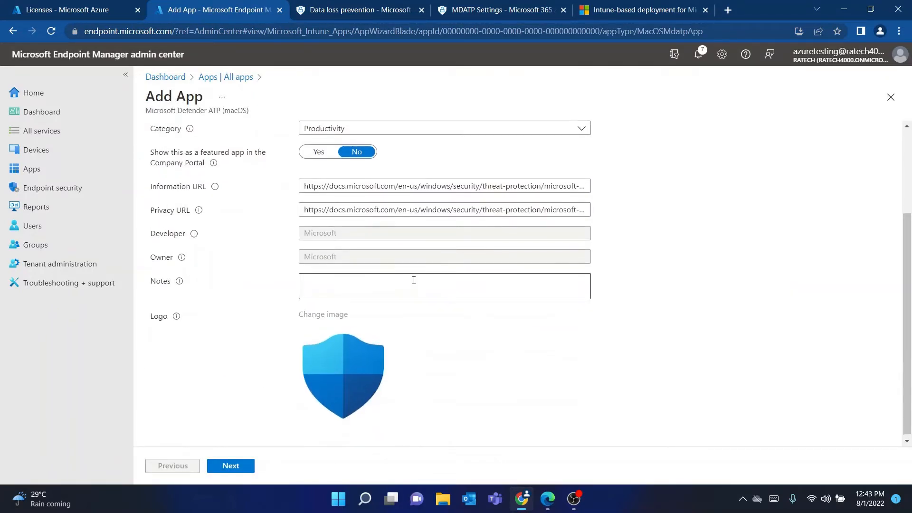
{"action": "scroll", "coordinate": [415, 284], "scroll_direction": "up", "scroll_amount": 3}
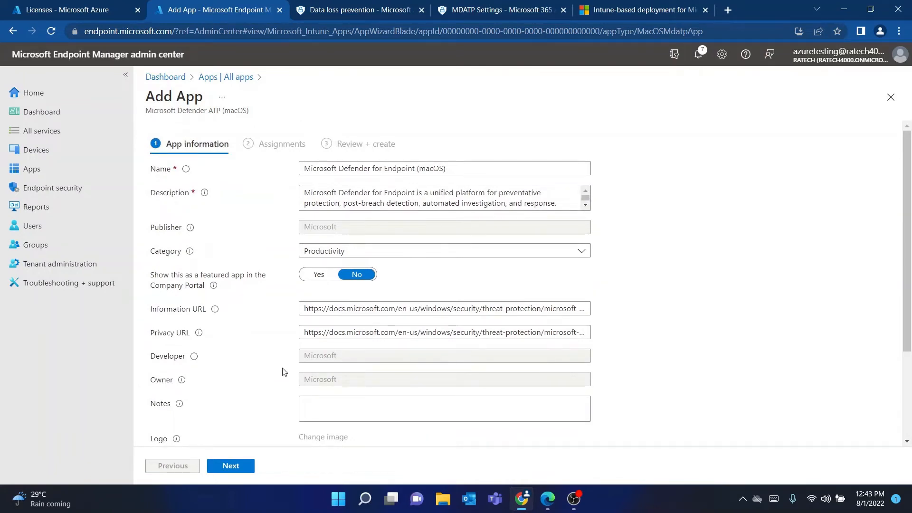
Accept the app information and add the Intune Enrolled Devices group as a required assignment
{"action": "left_click", "coordinate": [252, 466]}
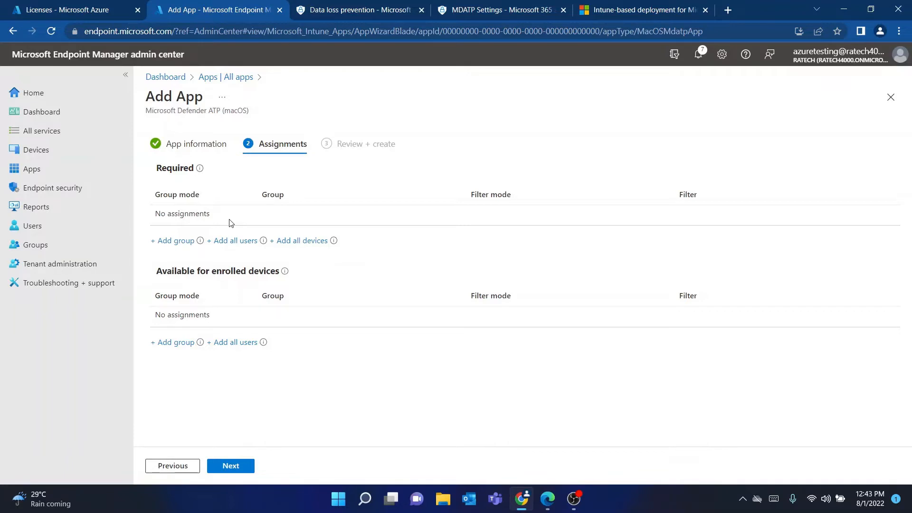
{"action": "left_click", "coordinate": [176, 241]}
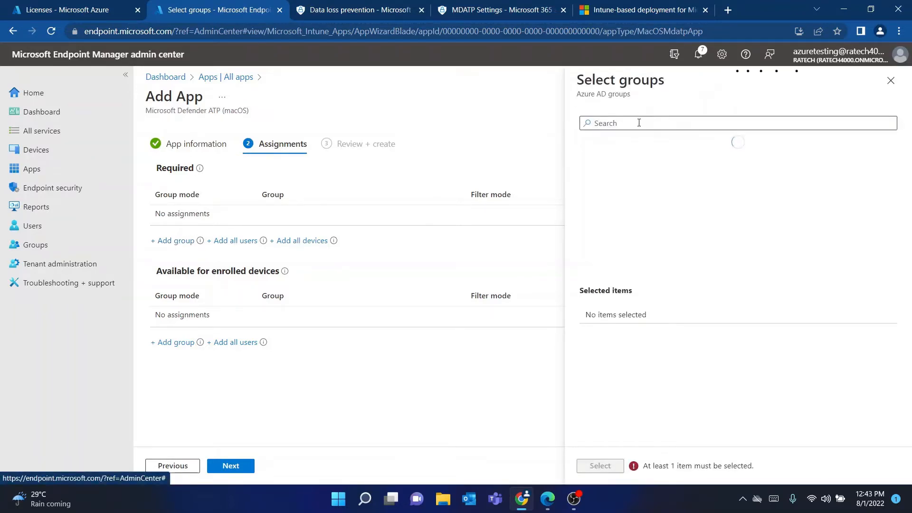
{"action": "left_click", "coordinate": [639, 123]}
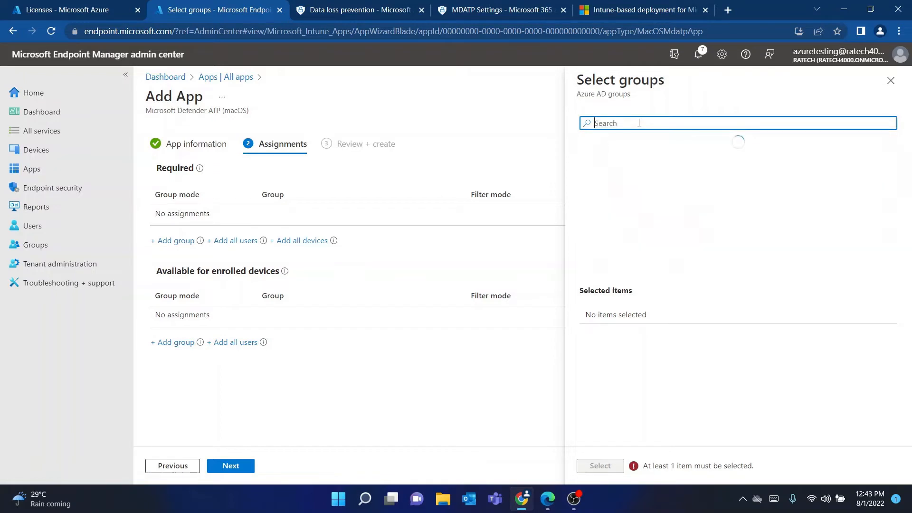
{"action": "type", "text": "intune"}
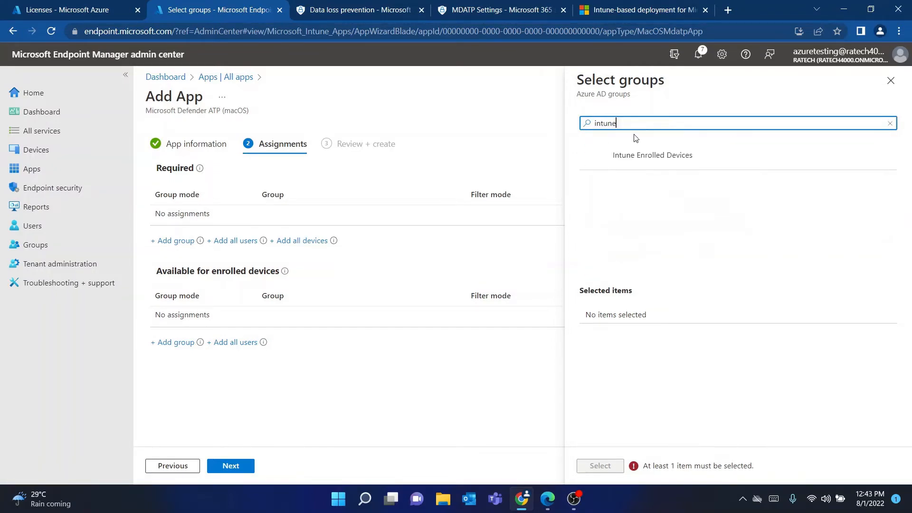
{"action": "left_click", "coordinate": [630, 156]}
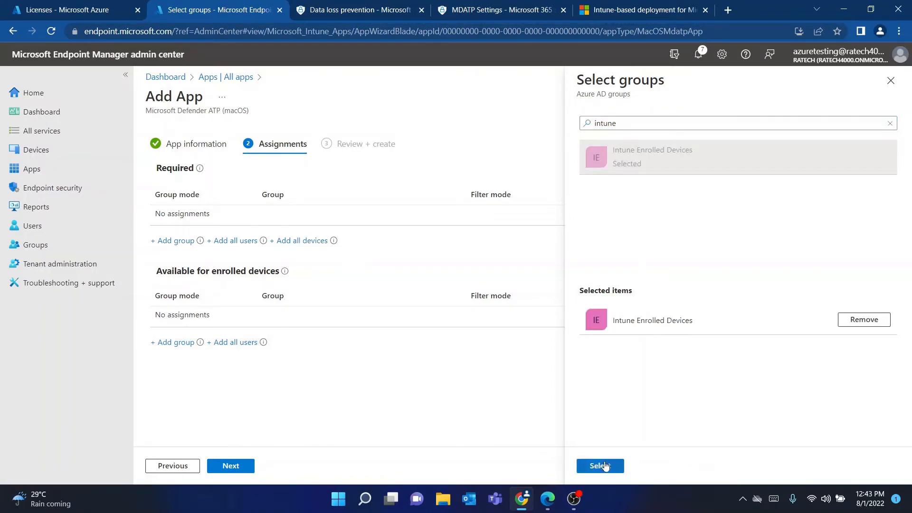
{"action": "left_click", "coordinate": [600, 466]}
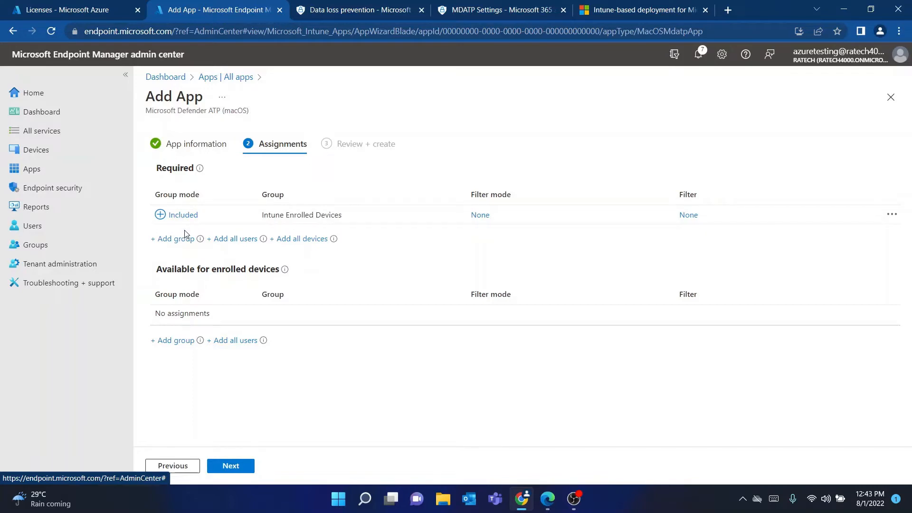
Check the required and available assignment sections, review the summary and create the Microsoft Defender for Endpoint (macOS) app
{"action": "left_click_drag", "start_coordinate": [159, 166], "coordinate": [195, 169]}
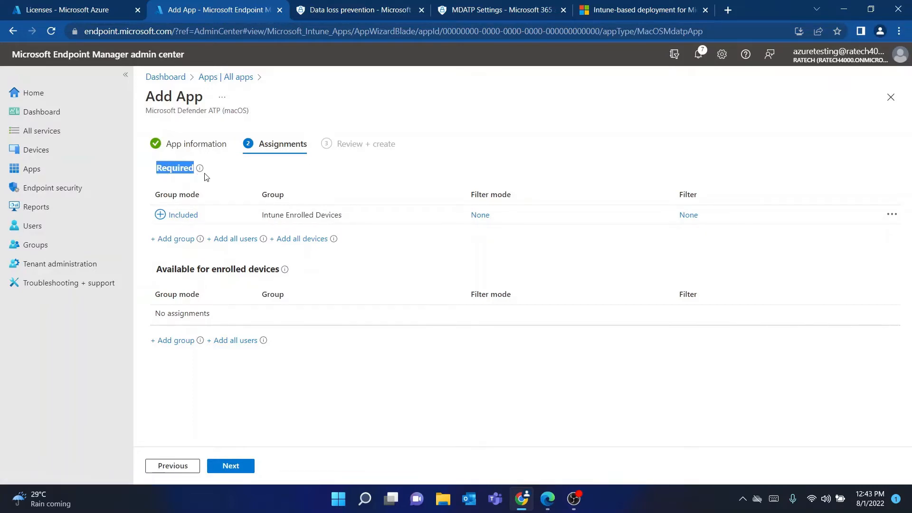
{"action": "left_click", "coordinate": [233, 180]}
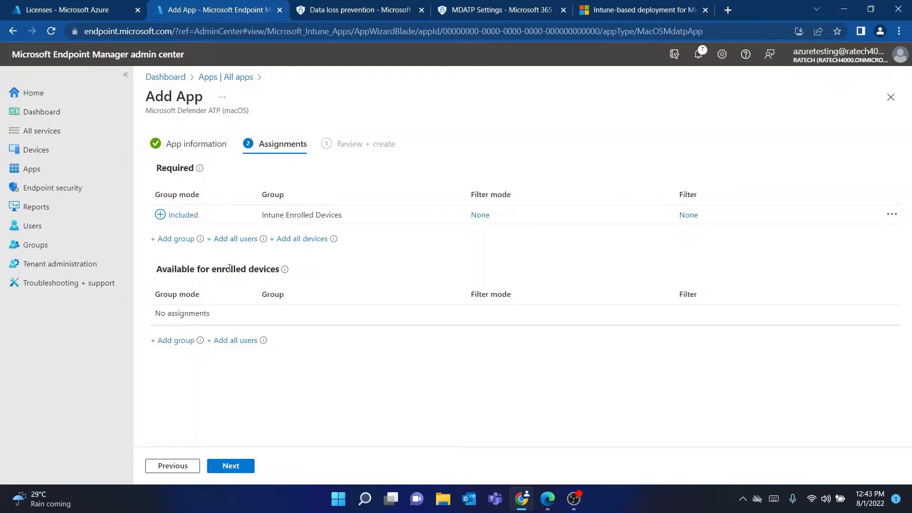
{"action": "mouse_move", "coordinate": [283, 270]}
{"action": "left_click", "coordinate": [231, 466]}
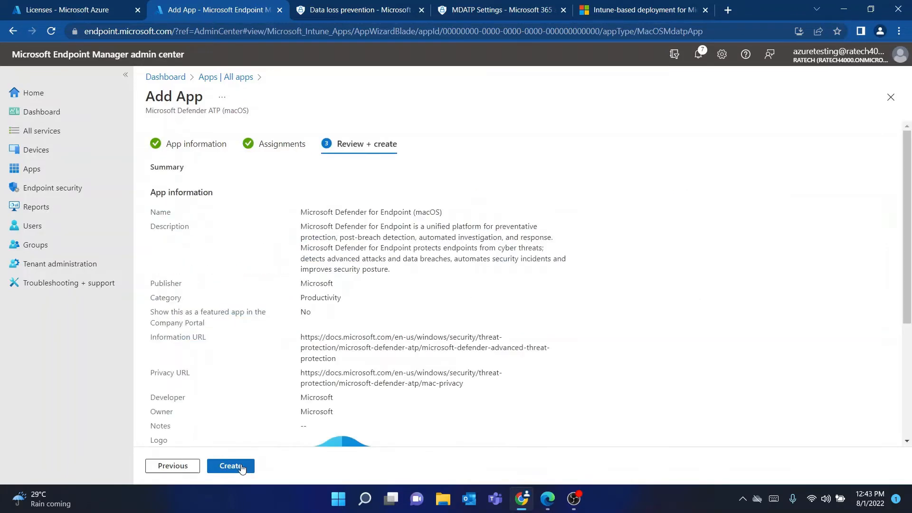
{"action": "scroll", "coordinate": [349, 331], "scroll_direction": "down", "scroll_amount": 4}
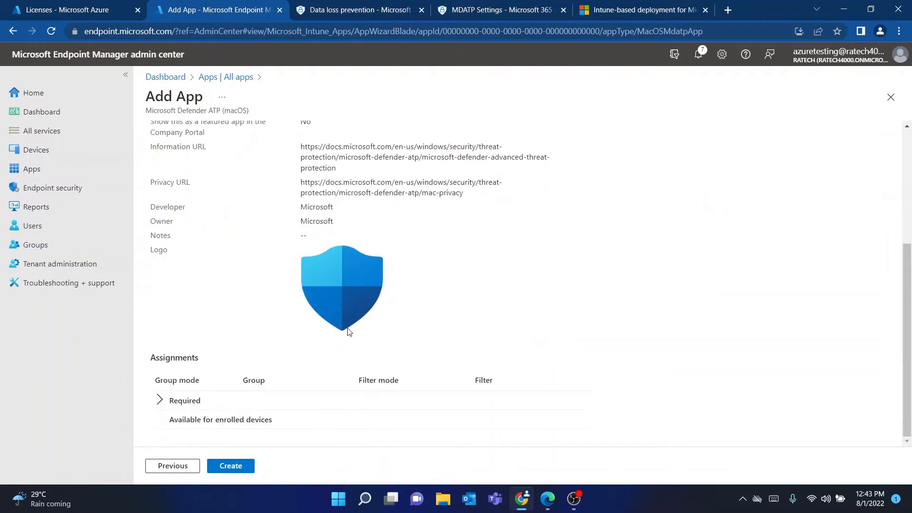
{"action": "left_click", "coordinate": [231, 466]}
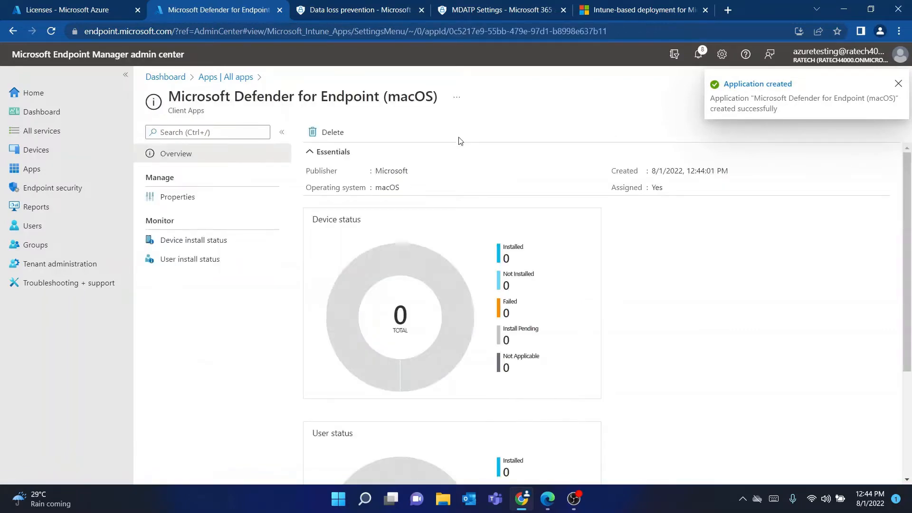
Look over the new app's overview, return to the all apps list and widen the Name column to show the full app name
{"action": "scroll", "coordinate": [405, 228], "scroll_direction": "down", "scroll_amount": 3}
{"action": "scroll", "coordinate": [406, 228], "scroll_direction": "up", "scroll_amount": 3}
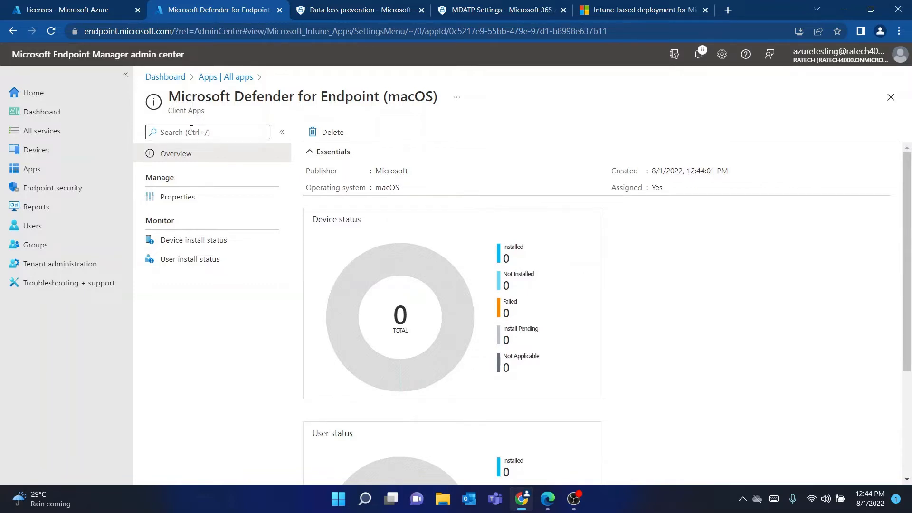
{"action": "left_click", "coordinate": [216, 81]}
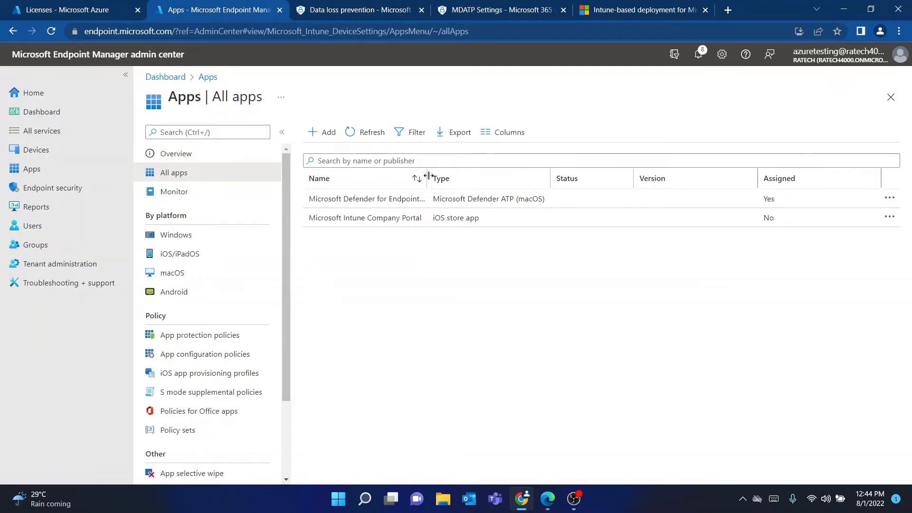
{"action": "left_click_drag", "start_coordinate": [429, 177], "coordinate": [456, 177]}
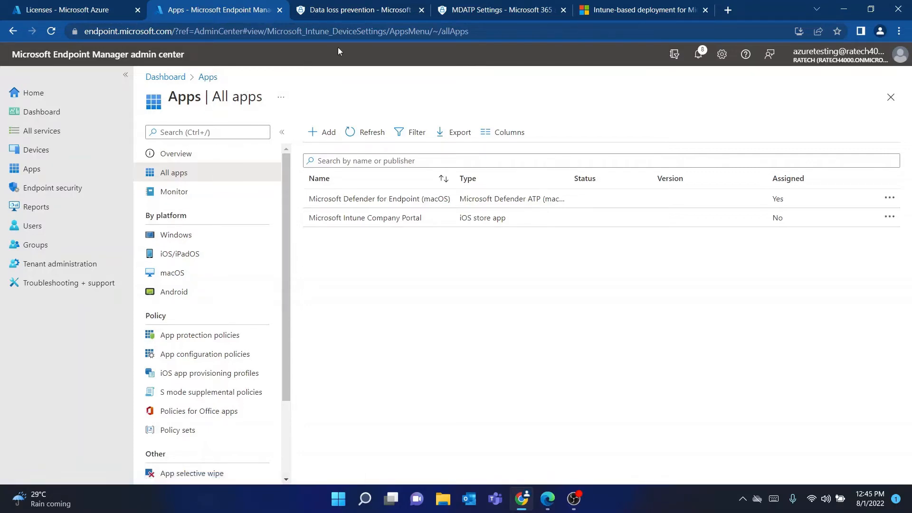
Leave the all apps list and open the Devices overview in Endpoint Manager
{"action": "left_click", "coordinate": [206, 81]}
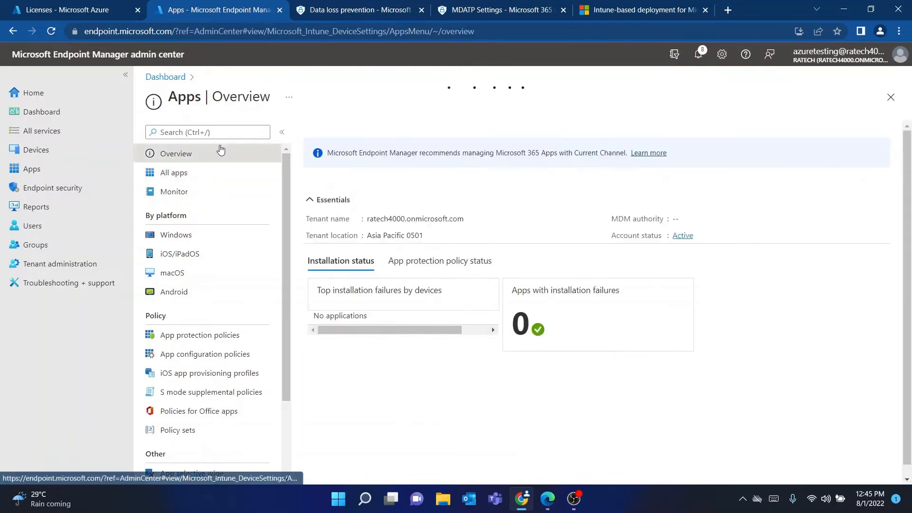
{"action": "scroll", "coordinate": [251, 243], "scroll_direction": "down", "scroll_amount": 2}
{"action": "scroll", "coordinate": [223, 289], "scroll_direction": "up", "scroll_amount": 2}
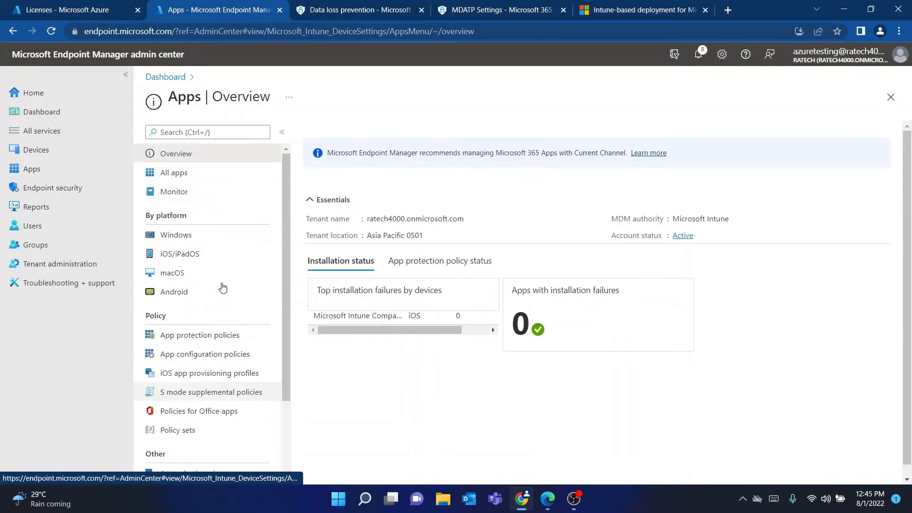
{"action": "left_click", "coordinate": [63, 154]}
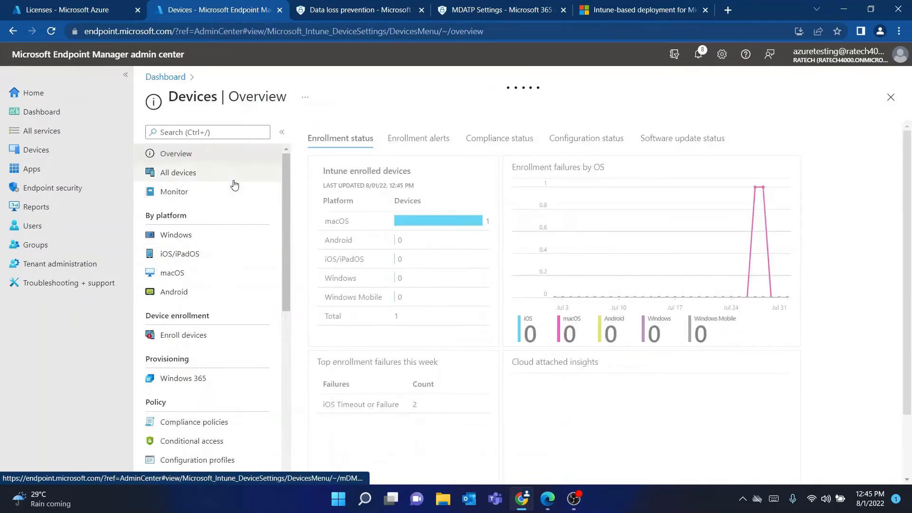
Open the configuration profiles for macOS devices and start a new profile
{"action": "left_click", "coordinate": [201, 272]}
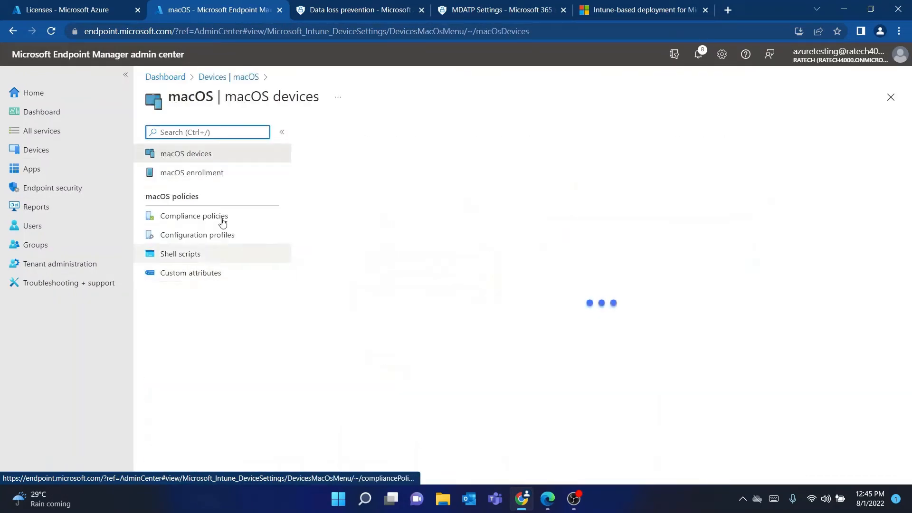
{"action": "left_click", "coordinate": [238, 240]}
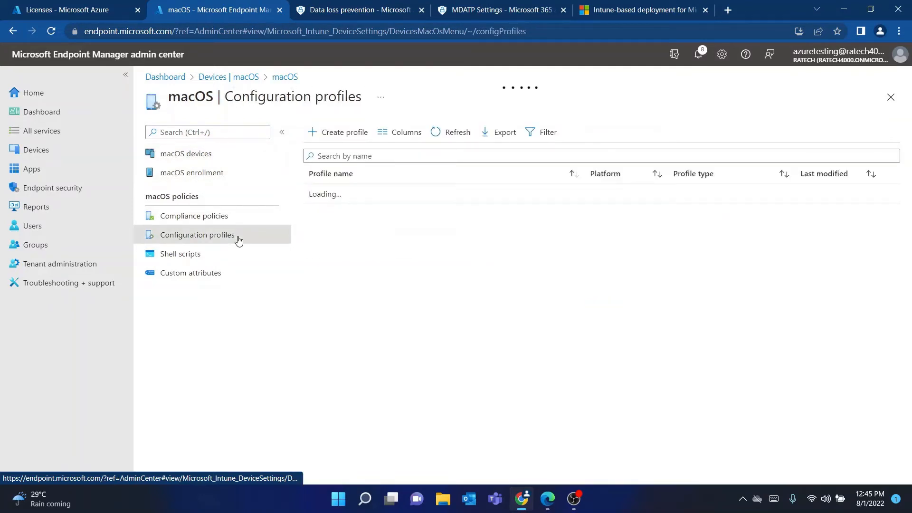
{"action": "left_click", "coordinate": [343, 134]}
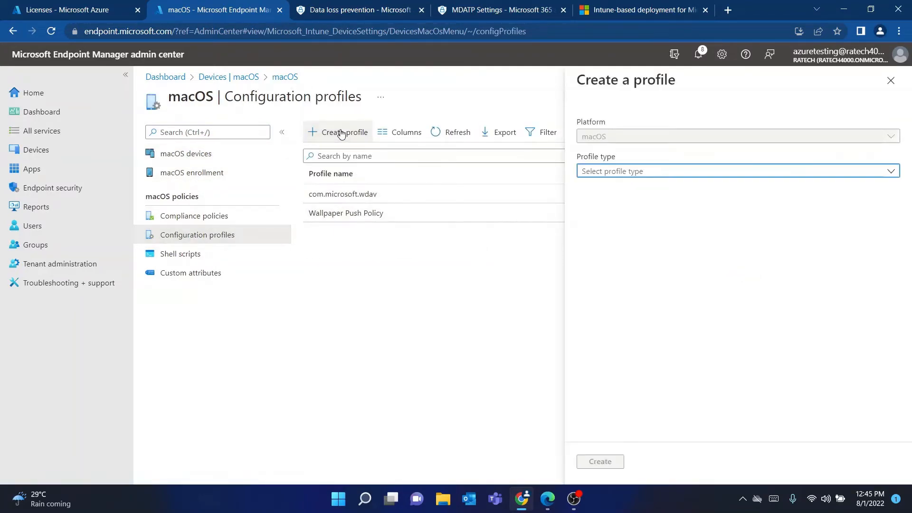
{"action": "left_click", "coordinate": [619, 174]}
{"action": "left_click", "coordinate": [618, 174]}
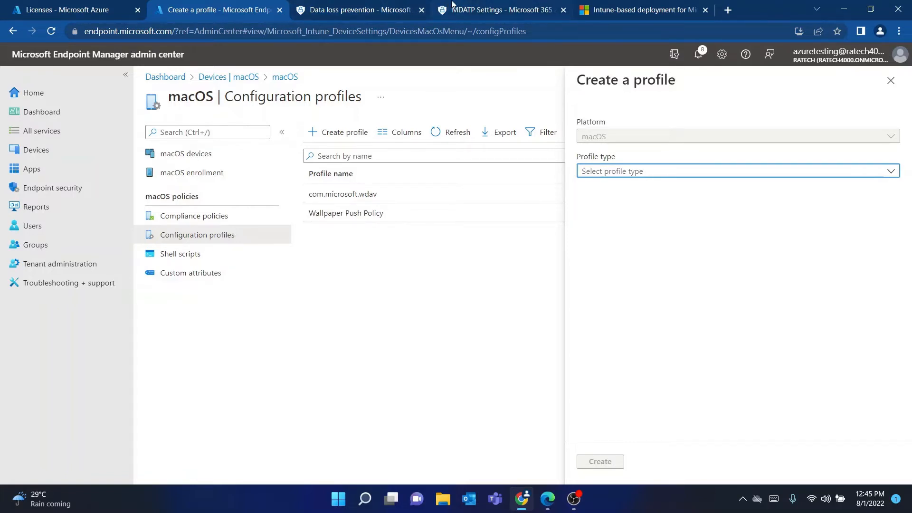
Switch to Microsoft 365 Defender and open the Endpoints settings
{"action": "left_click", "coordinate": [352, 5]}
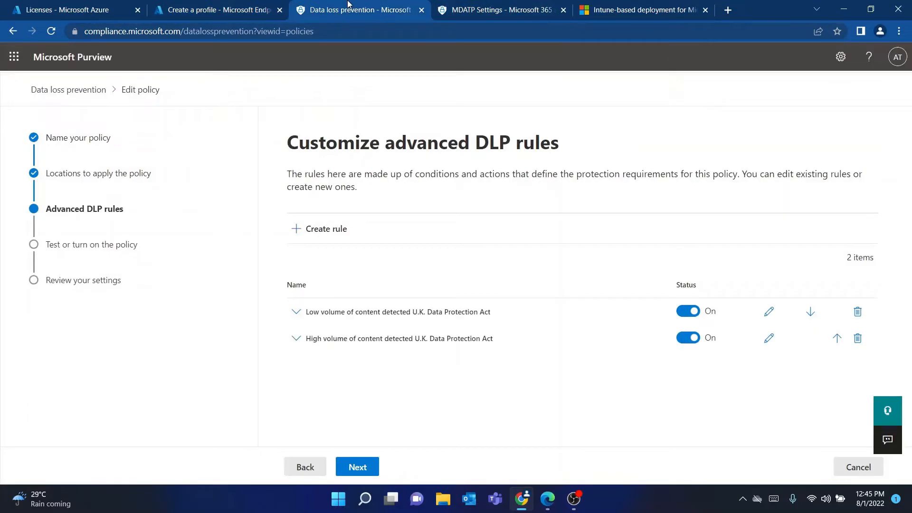
{"action": "left_click", "coordinate": [494, 7]}
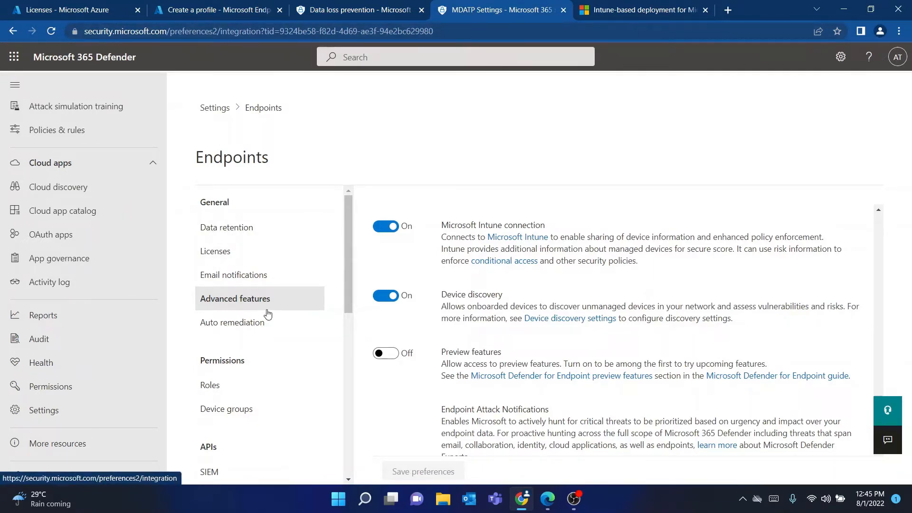
{"action": "scroll", "coordinate": [266, 309], "scroll_direction": "down", "scroll_amount": 8}
{"action": "scroll", "coordinate": [266, 304], "scroll_direction": "up", "scroll_amount": 8}
{"action": "scroll", "coordinate": [80, 186], "scroll_direction": "up", "scroll_amount": 10}
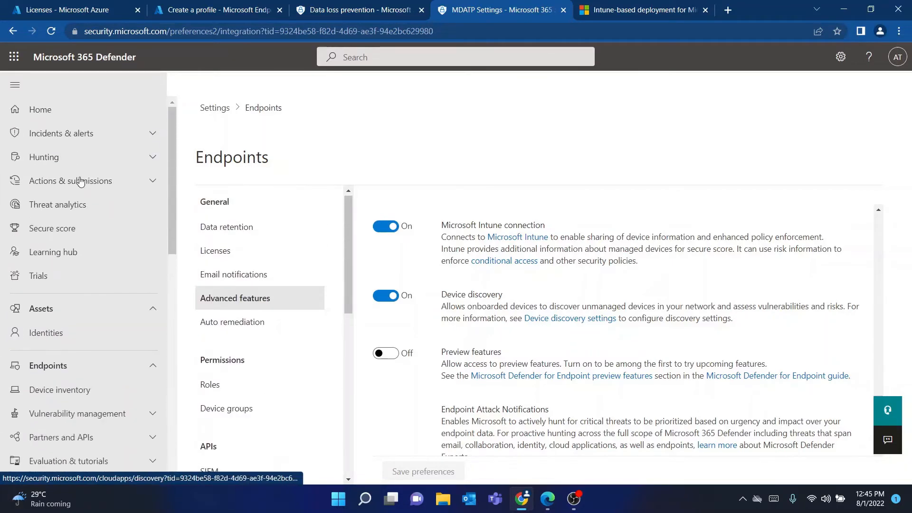
{"action": "scroll", "coordinate": [81, 181], "scroll_direction": "down", "scroll_amount": 5}
{"action": "scroll", "coordinate": [81, 190], "scroll_direction": "down", "scroll_amount": 5}
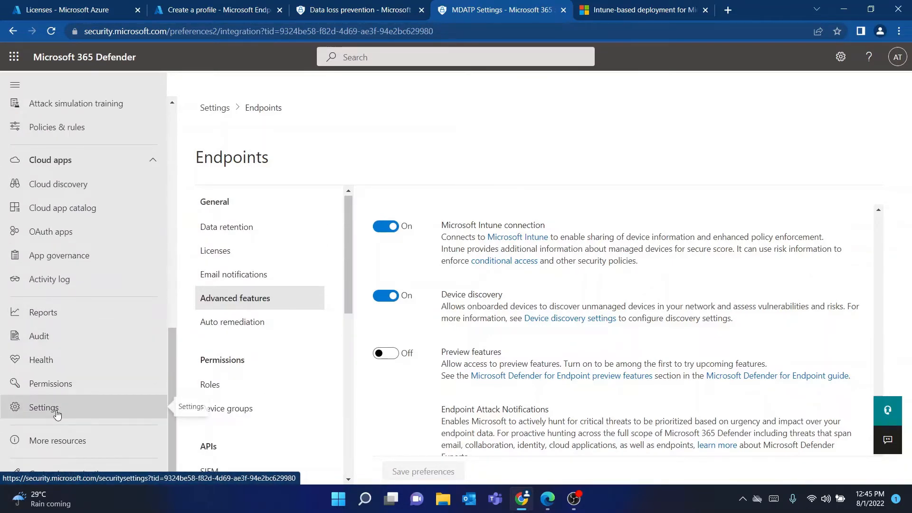
{"action": "left_click", "coordinate": [57, 414]}
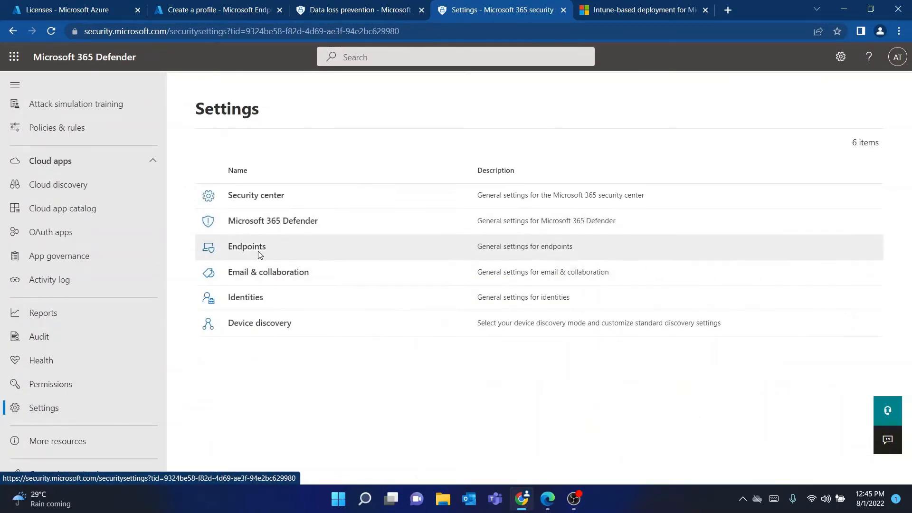
{"action": "left_click", "coordinate": [259, 249]}
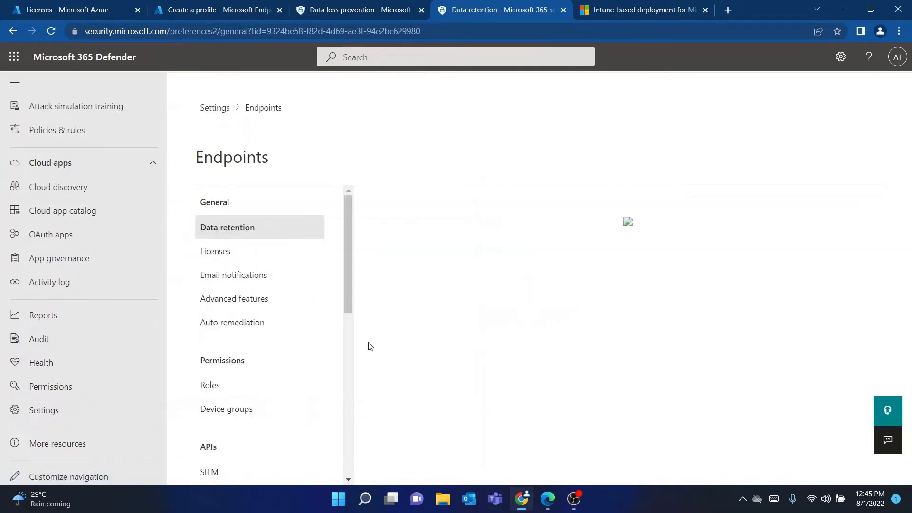
Open the device management onboarding settings and select macOS as the operating system to onboard
{"action": "scroll", "coordinate": [268, 342], "scroll_direction": "down", "scroll_amount": 10}
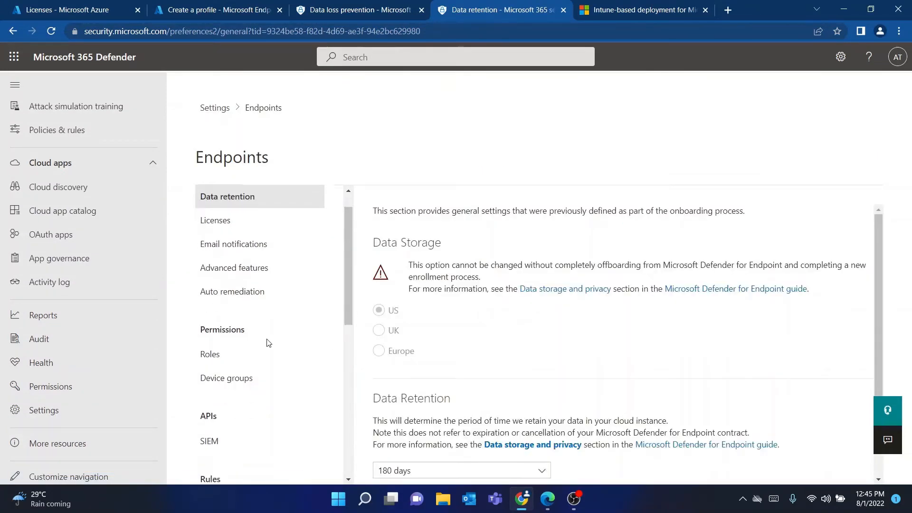
{"action": "scroll", "coordinate": [268, 343], "scroll_direction": "down", "scroll_amount": 1}
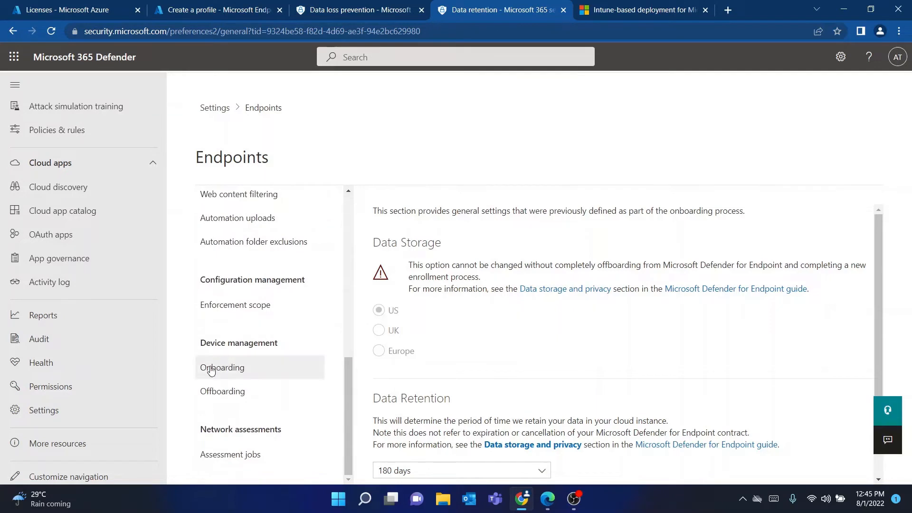
{"action": "left_click", "coordinate": [235, 374]}
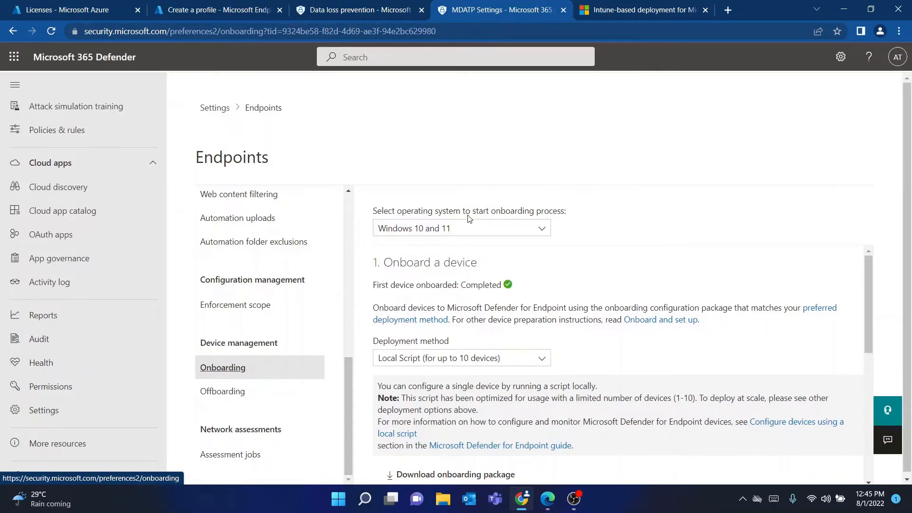
{"action": "left_click", "coordinate": [513, 229]}
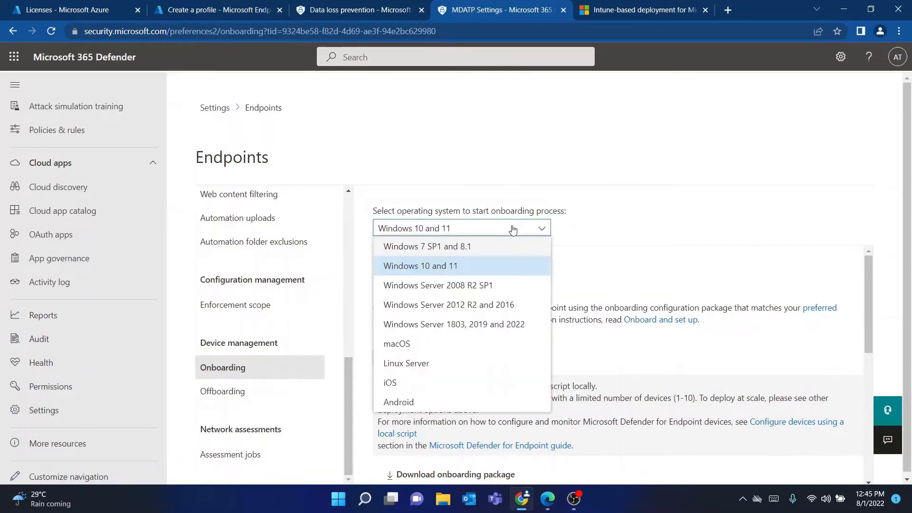
{"action": "left_click", "coordinate": [417, 345]}
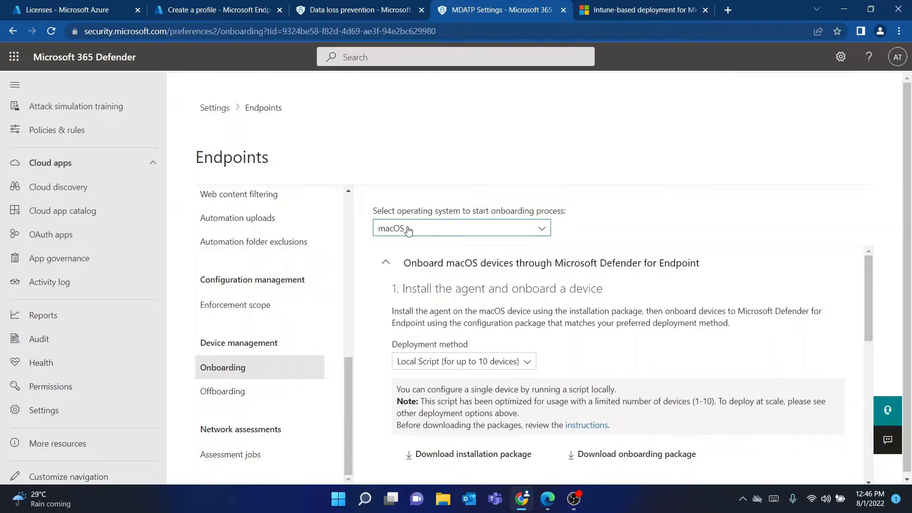
Set the deployment method to Mobile Device Management / Microsoft Intune and download the onboarding package
{"action": "scroll", "coordinate": [478, 285], "scroll_direction": "down", "scroll_amount": 2}
{"action": "scroll", "coordinate": [478, 283], "scroll_direction": "up", "scroll_amount": 2}
{"action": "scroll", "coordinate": [478, 280], "scroll_direction": "down", "scroll_amount": 2}
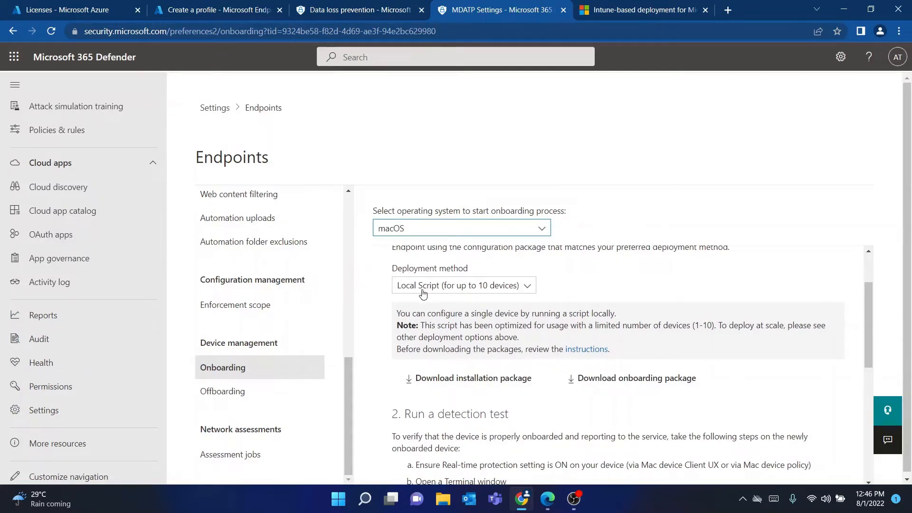
{"action": "left_click", "coordinate": [494, 285]}
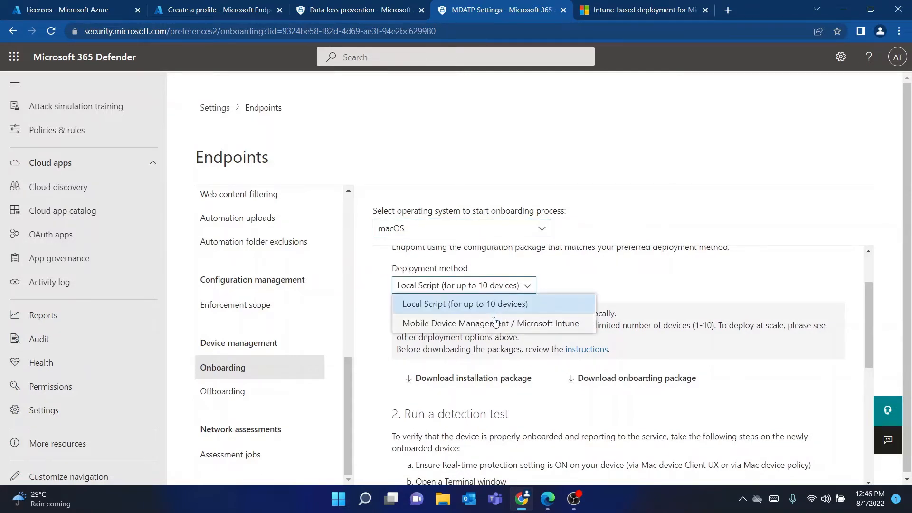
{"action": "left_click", "coordinate": [495, 322]}
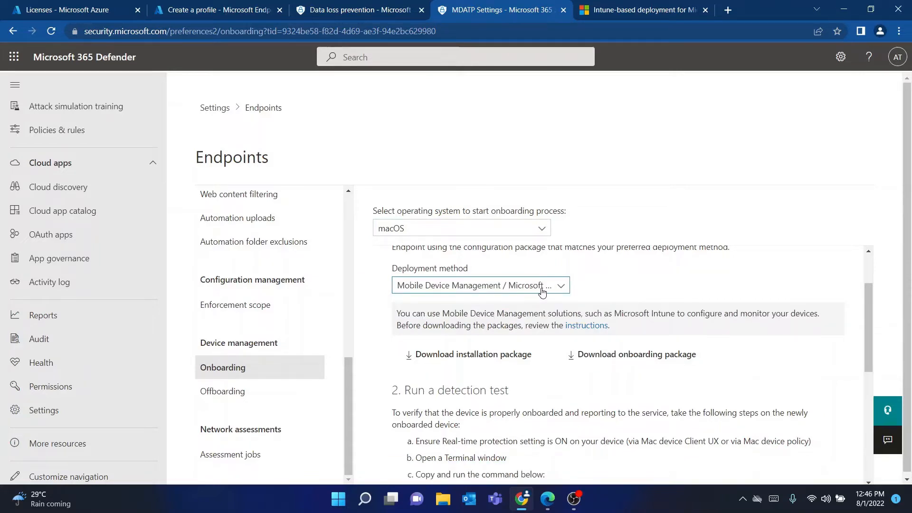
{"action": "scroll", "coordinate": [491, 322], "scroll_direction": "down", "scroll_amount": 1}
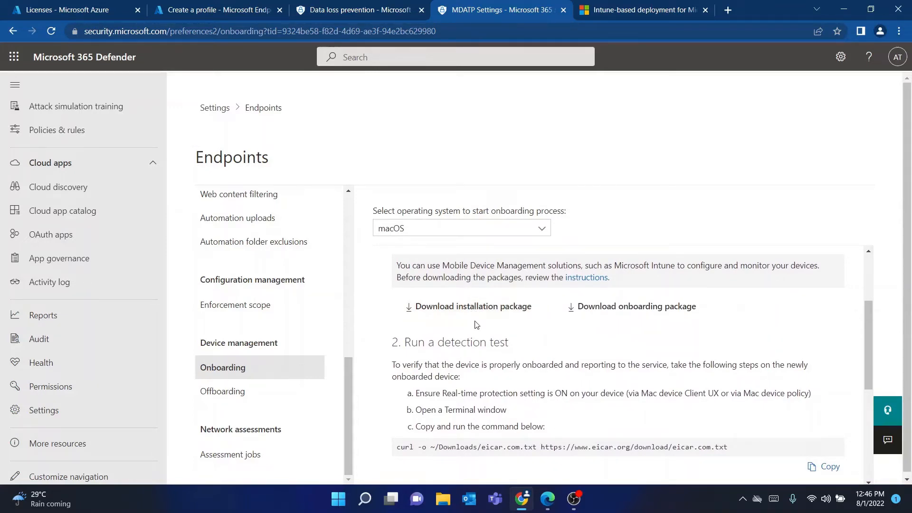
{"action": "left_click", "coordinate": [605, 311]}
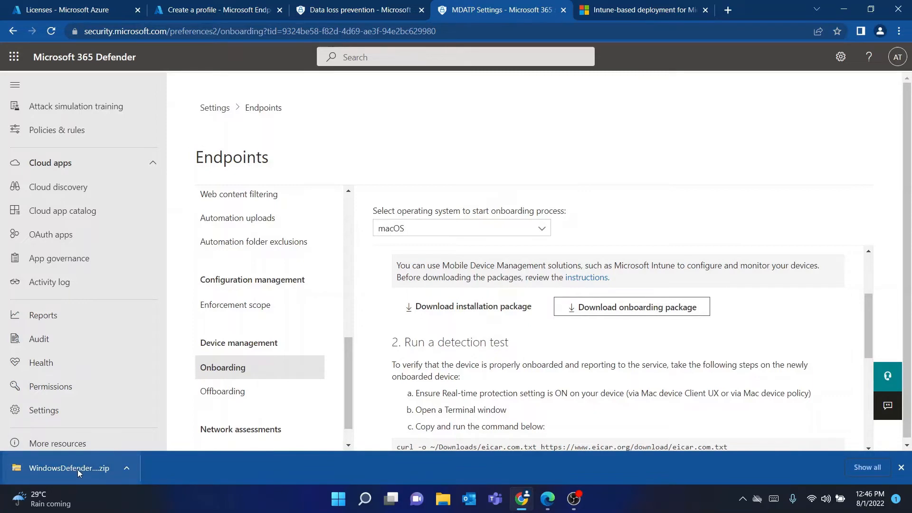
Show the downloaded WindowsDefenderATPOnboardingPackage archive in its folder and extract it to the suggested destination in Downloads
{"action": "left_click", "coordinate": [133, 468]}
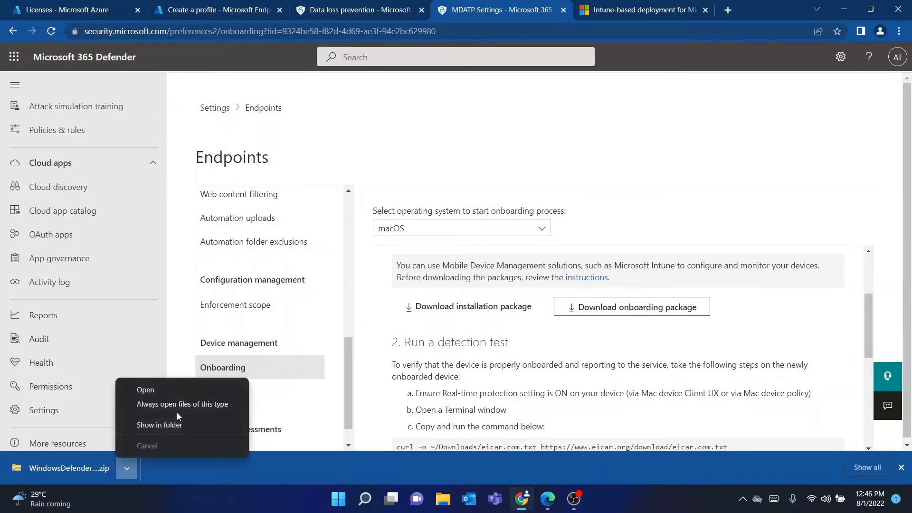
{"action": "left_click", "coordinate": [178, 424]}
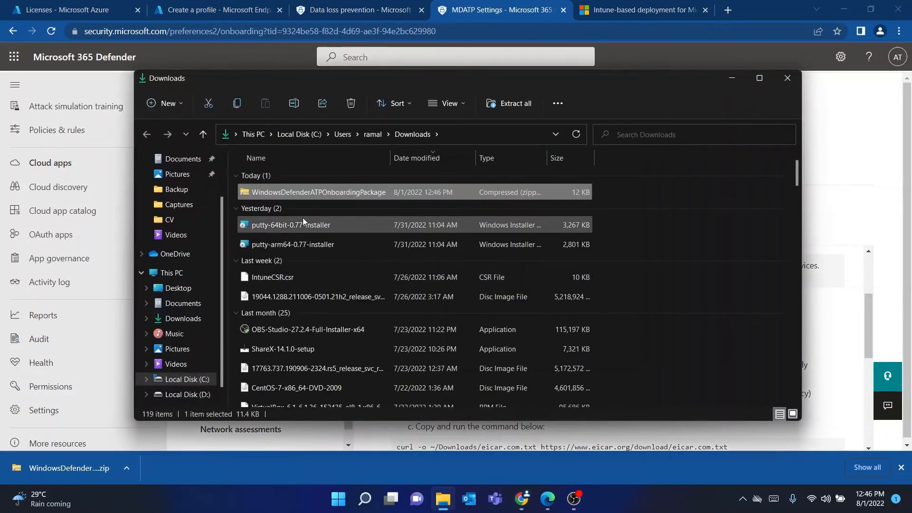
{"action": "right_click", "coordinate": [292, 195]}
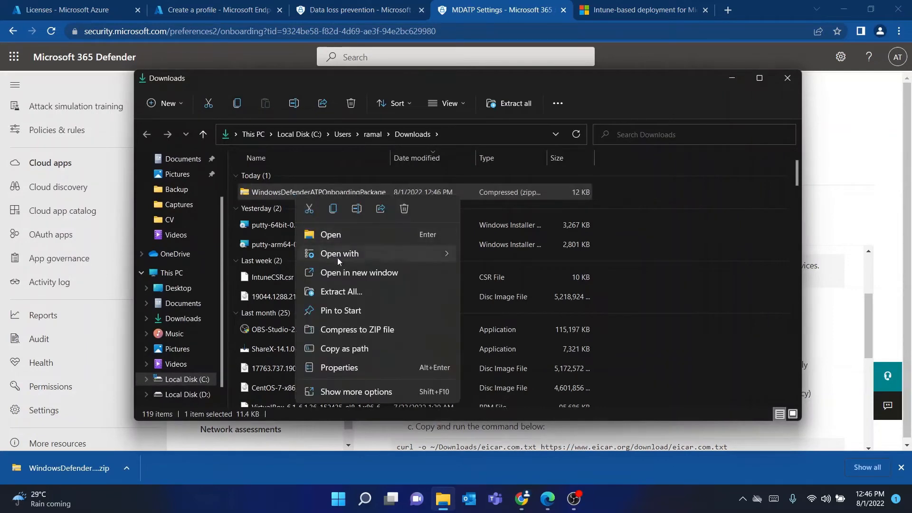
{"action": "left_click", "coordinate": [312, 394]}
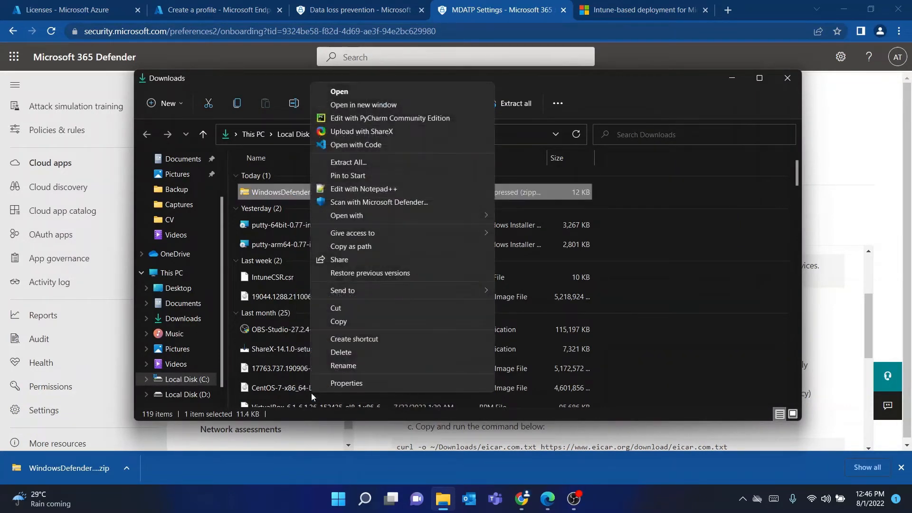
{"action": "left_click", "coordinate": [372, 162]}
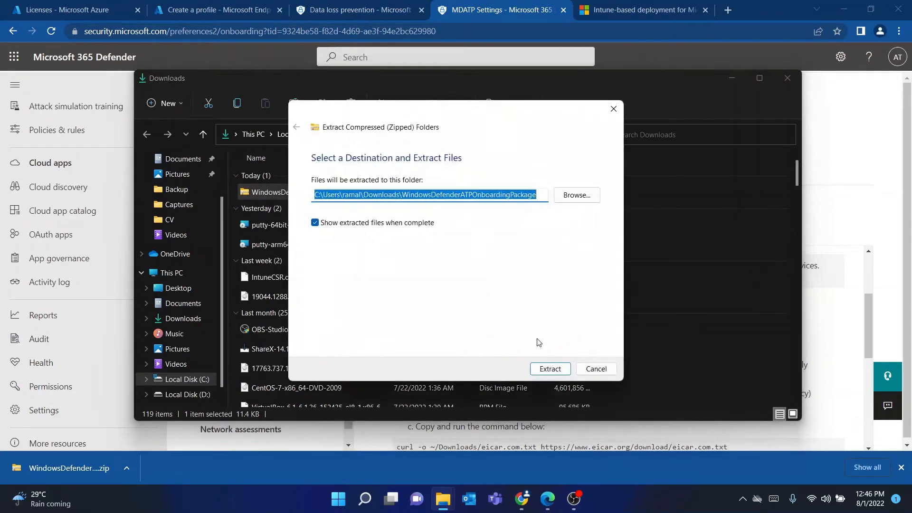
{"action": "left_click", "coordinate": [549, 370]}
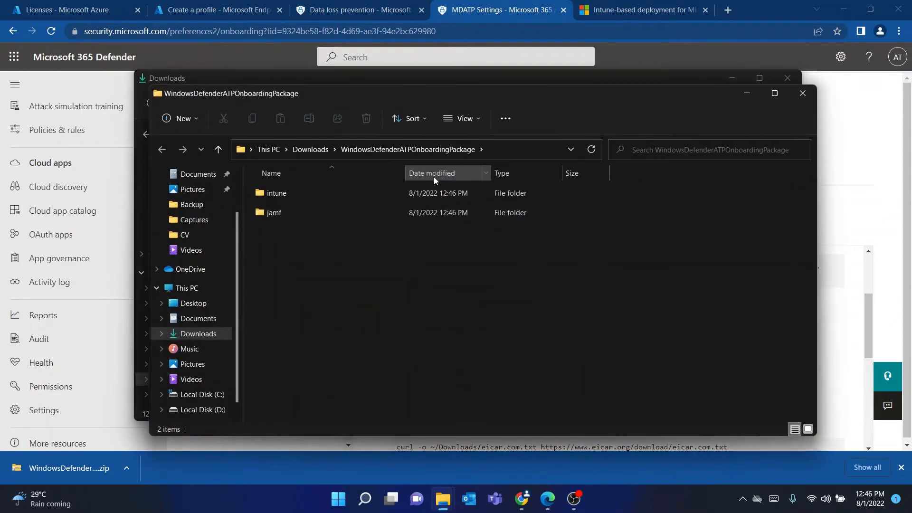
Check the WindowsDefenderATPOnboarding XML file in the extracted package's intune folder, and close both folder windows
{"action": "left_click", "coordinate": [295, 150]}
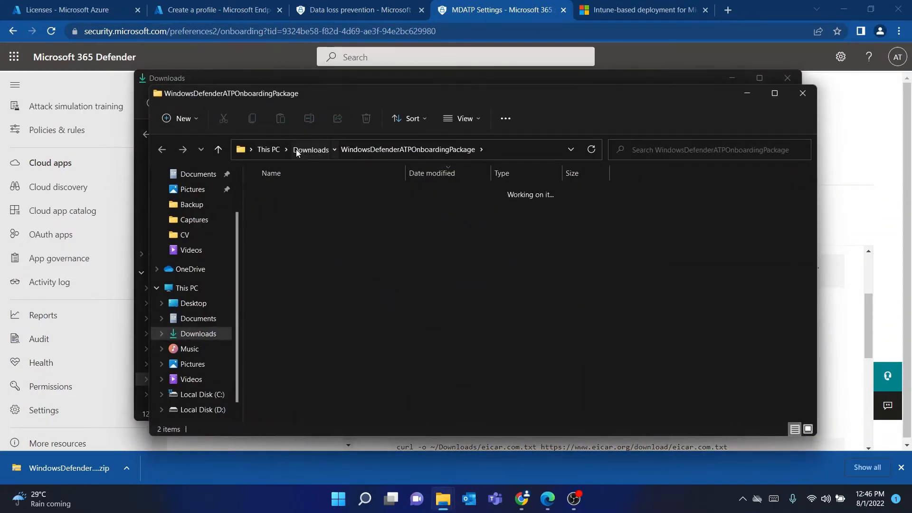
{"action": "double_click", "coordinate": [337, 227]}
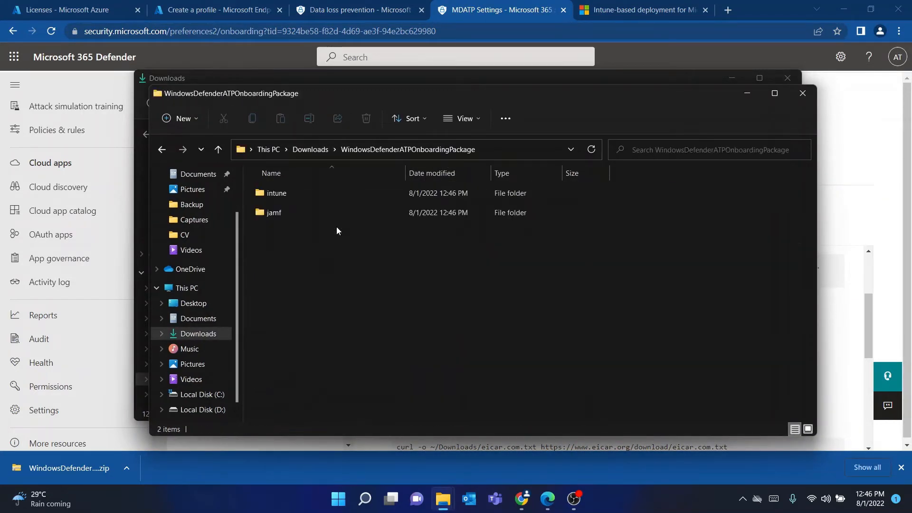
{"action": "double_click", "coordinate": [355, 195]}
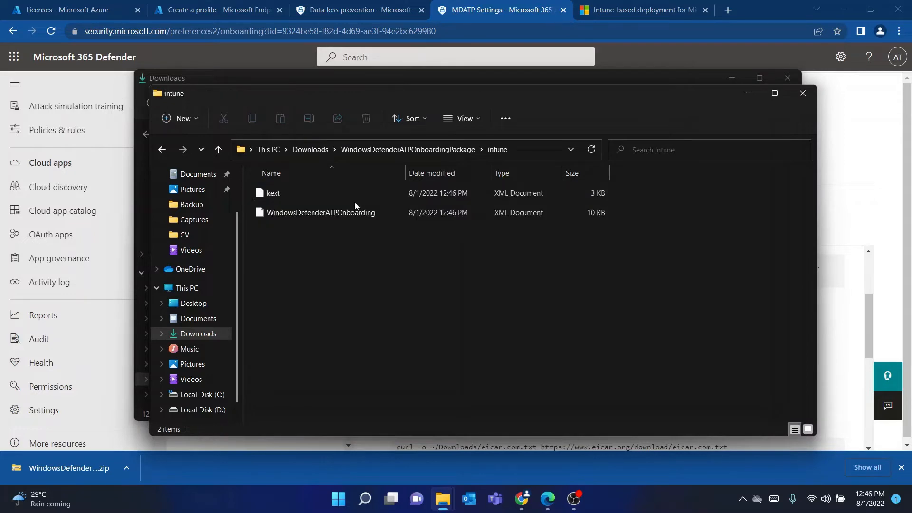
{"action": "left_click", "coordinate": [354, 215]}
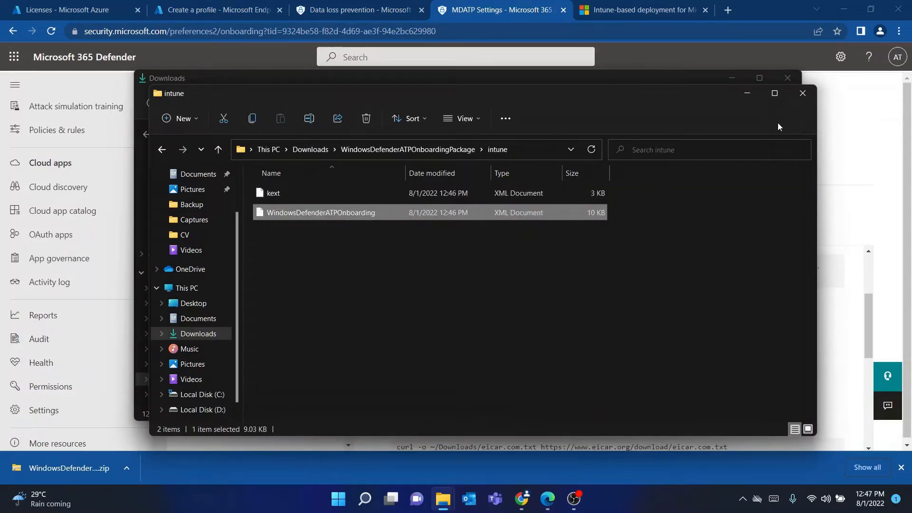
{"action": "left_click", "coordinate": [800, 94]}
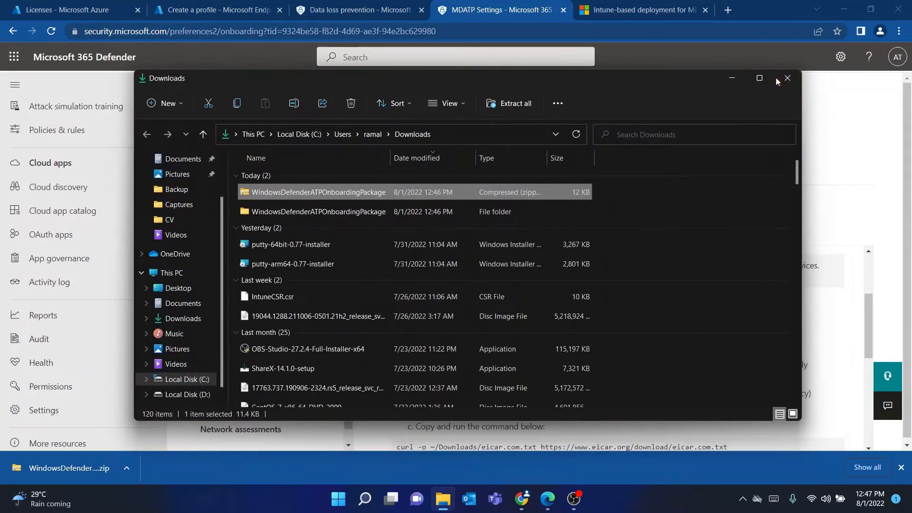
{"action": "left_click", "coordinate": [778, 79]}
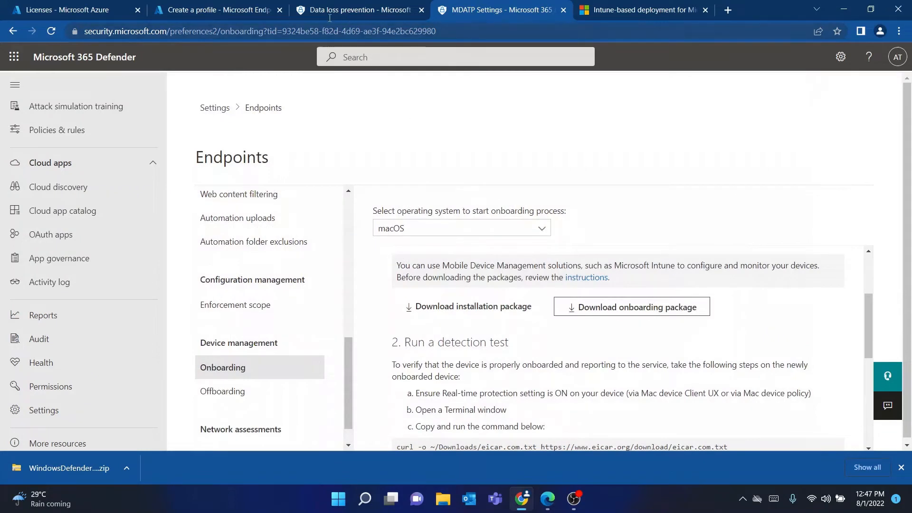
Switch to Endpoint Manager and start a new macOS configuration profile from the Custom template
{"action": "left_click", "coordinate": [189, 5]}
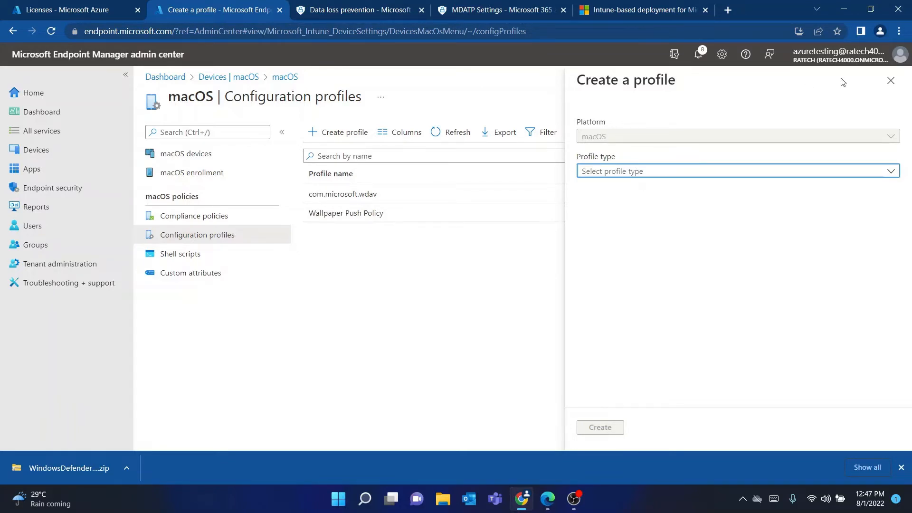
{"action": "left_click", "coordinate": [891, 80]}
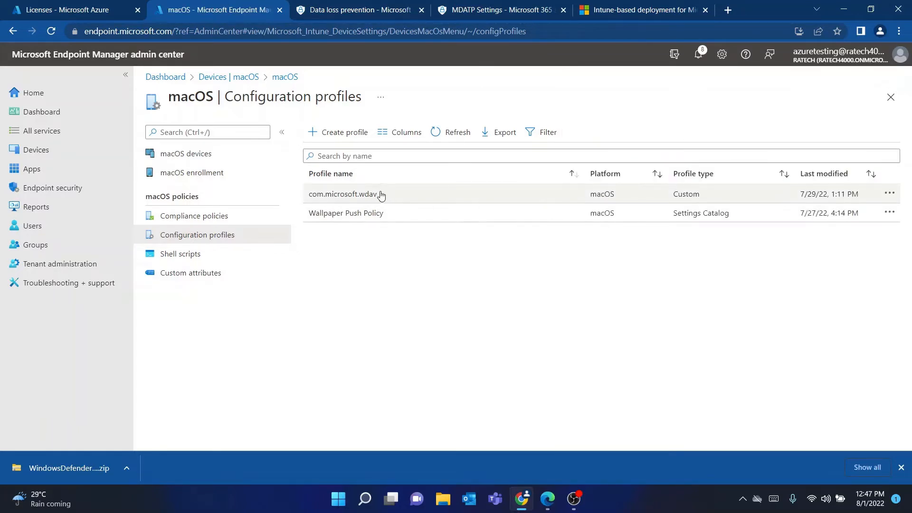
{"action": "left_click", "coordinate": [340, 133]}
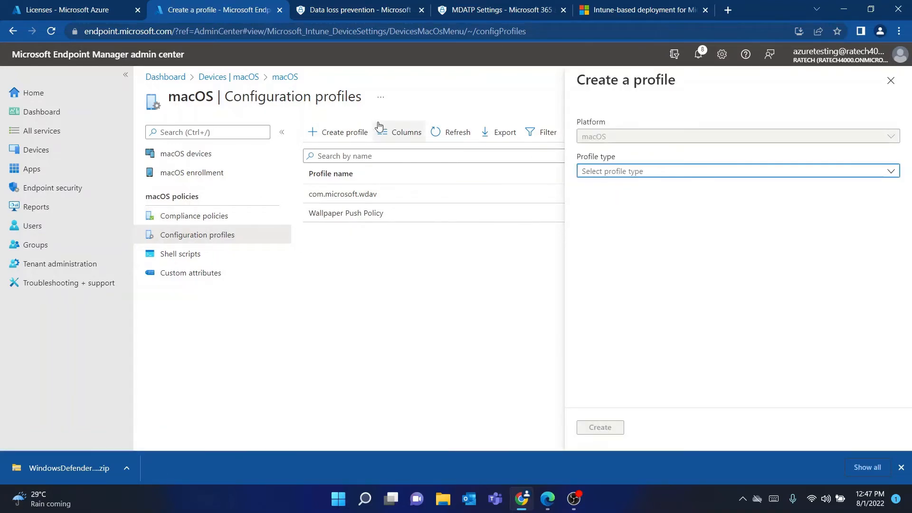
{"action": "left_click", "coordinate": [691, 171]}
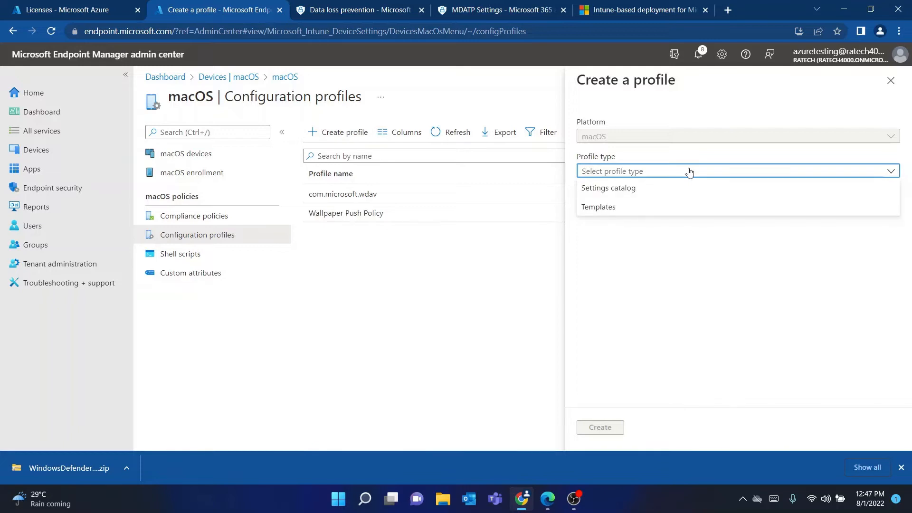
{"action": "left_click", "coordinate": [623, 208]}
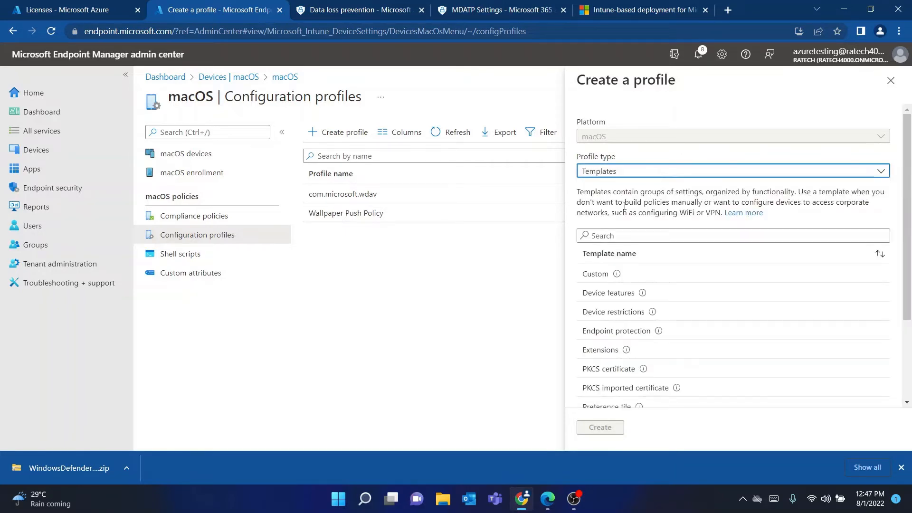
{"action": "left_click", "coordinate": [640, 274]}
{"action": "left_click", "coordinate": [600, 427]}
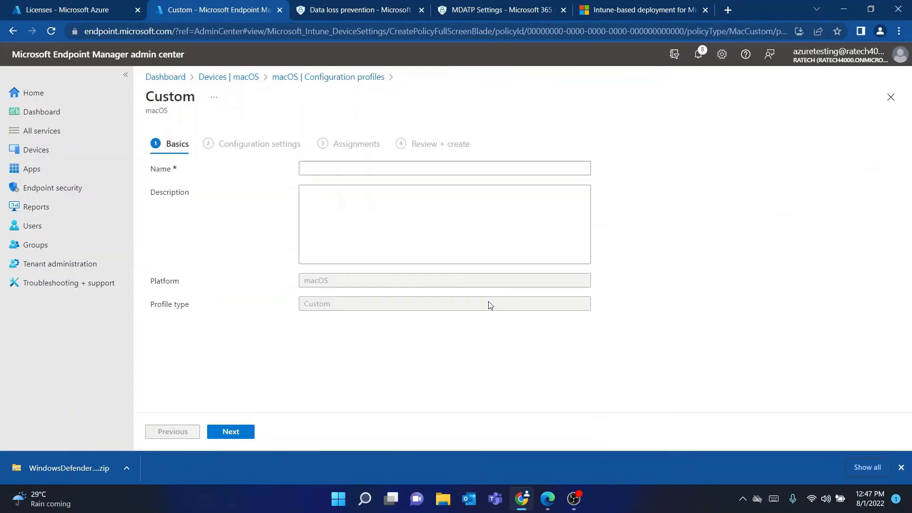
Name the profile Defender for Endpoint and proceed to its configuration settings
{"action": "left_click", "coordinate": [346, 170]}
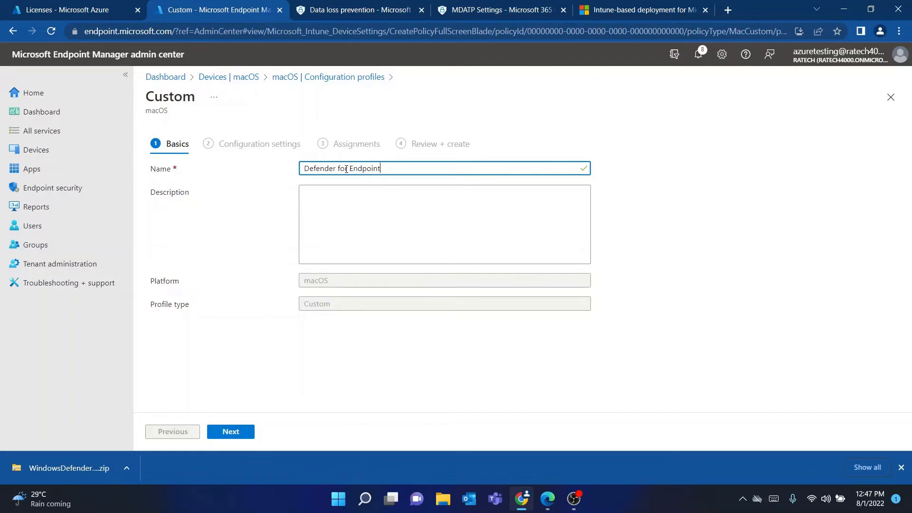
{"action": "left_click", "coordinate": [232, 432]}
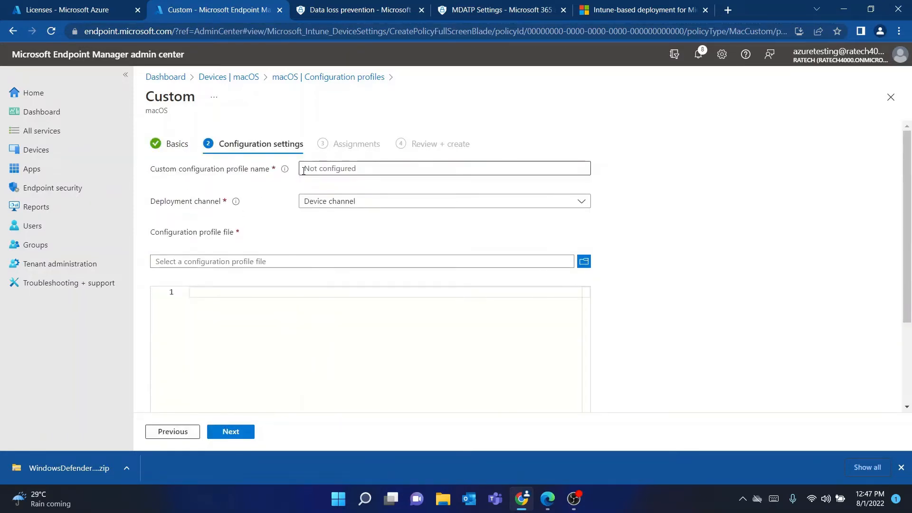
{"action": "left_click", "coordinate": [175, 145]}
{"action": "triple_click", "coordinate": [384, 164]}
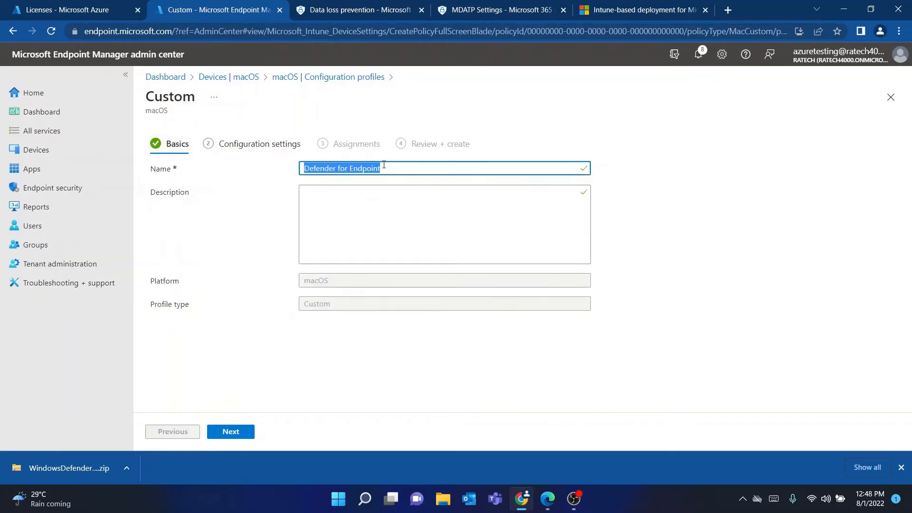
{"action": "left_click", "coordinate": [247, 143]}
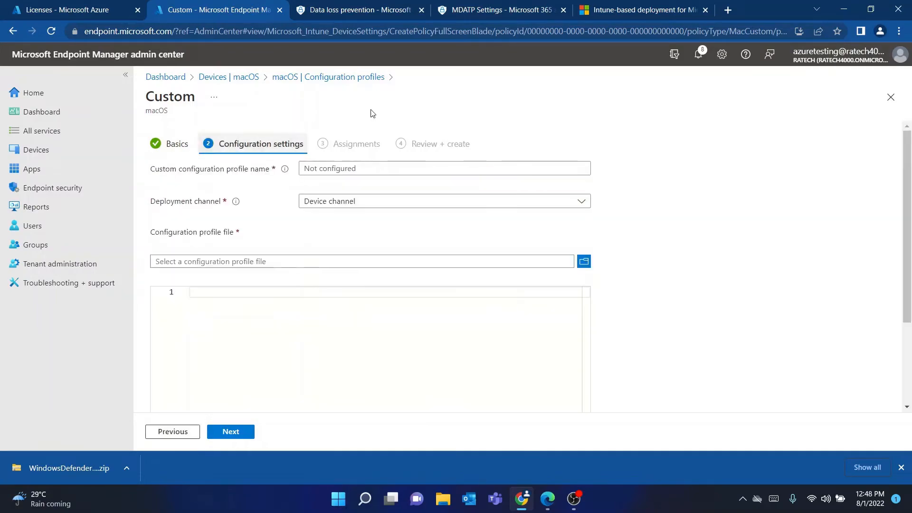
Check the Intune deployment documentation's Onboarding blob section for the profile name, deployment channel and configuration file to use
{"action": "left_click", "coordinate": [640, 9]}
{"action": "scroll", "coordinate": [507, 229], "scroll_direction": "down", "scroll_amount": 3}
{"action": "scroll", "coordinate": [507, 229], "scroll_direction": "down", "scroll_amount": 15}
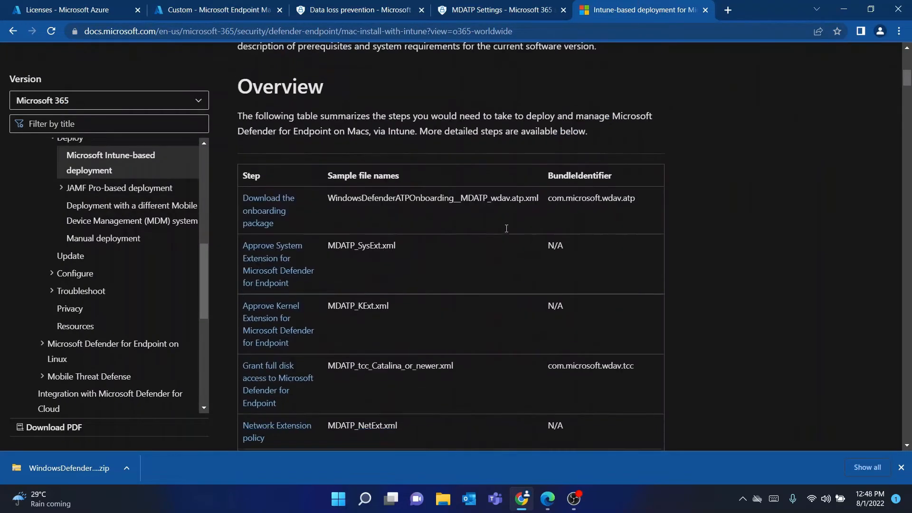
{"action": "scroll", "coordinate": [507, 229], "scroll_direction": "down", "scroll_amount": 12}
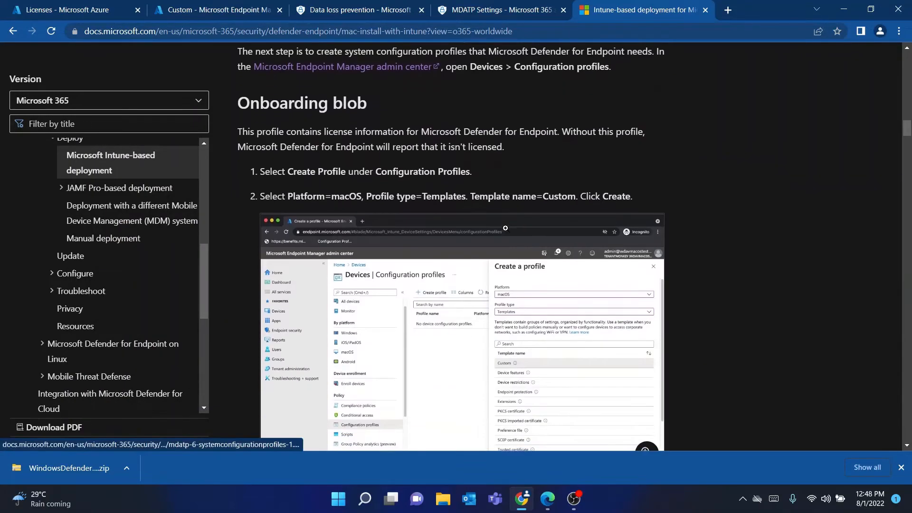
{"action": "scroll", "coordinate": [507, 229], "scroll_direction": "down", "scroll_amount": 10}
{"action": "scroll", "coordinate": [506, 229], "scroll_direction": "up", "scroll_amount": 4}
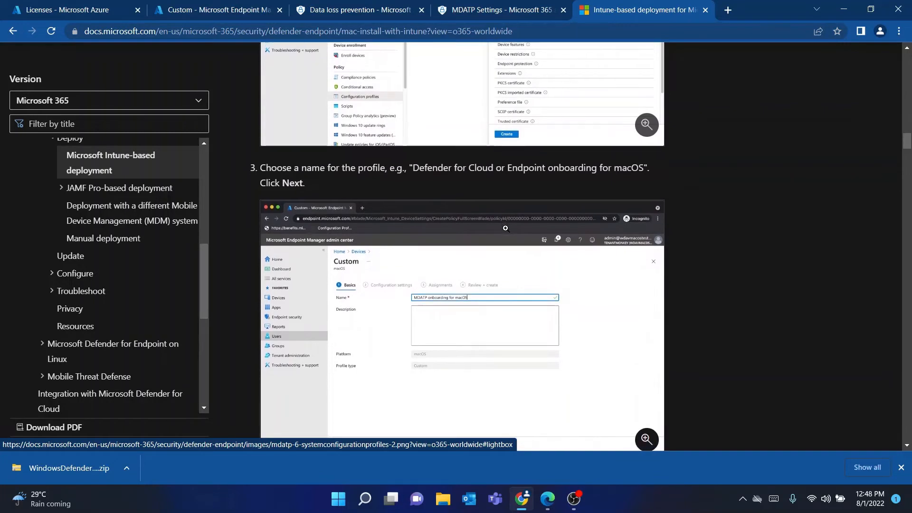
{"action": "scroll", "coordinate": [506, 228], "scroll_direction": "down", "scroll_amount": 3}
{"action": "scroll", "coordinate": [506, 228], "scroll_direction": "down", "scroll_amount": 3}
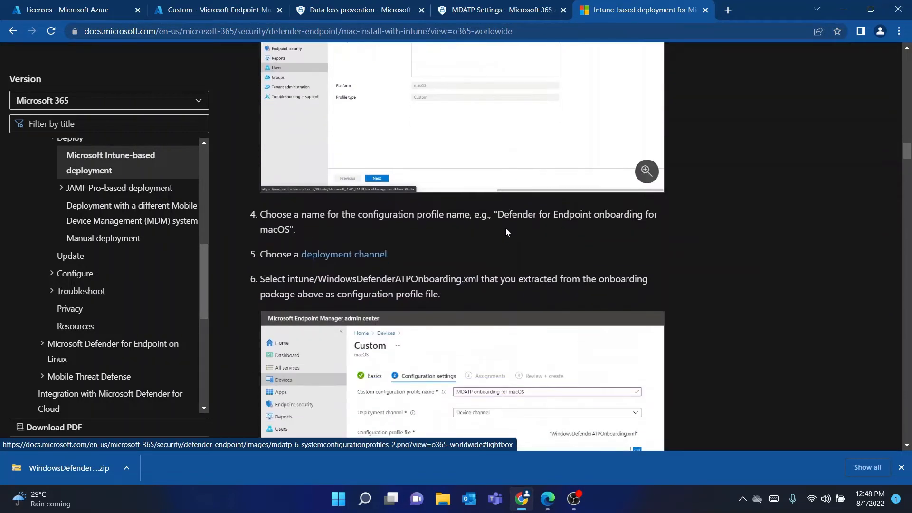
{"action": "scroll", "coordinate": [506, 228], "scroll_direction": "down", "scroll_amount": 2}
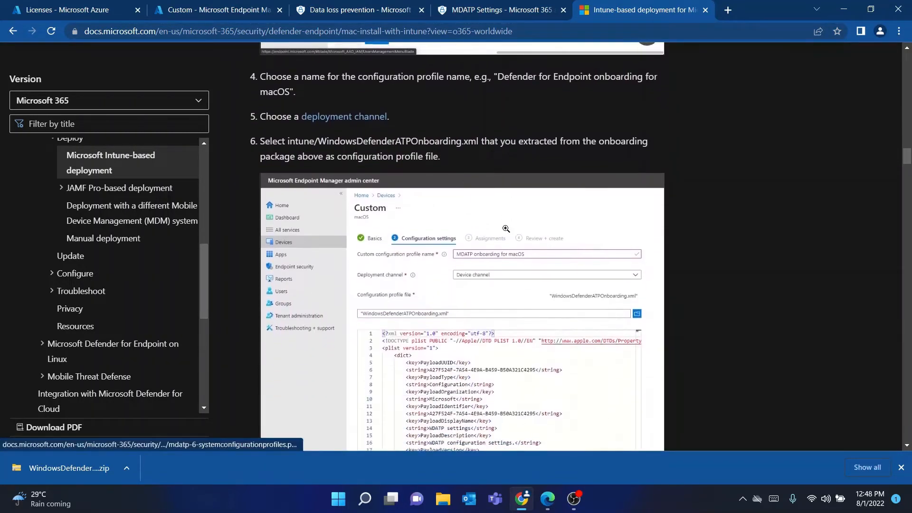
{"action": "scroll", "coordinate": [507, 232], "scroll_direction": "up", "scroll_amount": 3}
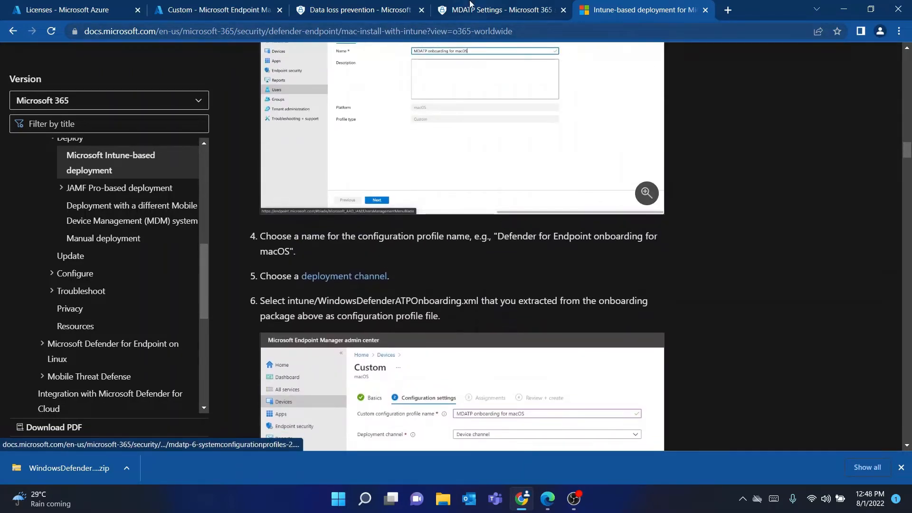
Copy the profile name Defender for Endpoint into the custom configuration profile name and set the deployment channel to Device channel
{"action": "left_click", "coordinate": [472, 6]}
{"action": "left_click", "coordinate": [205, 5]}
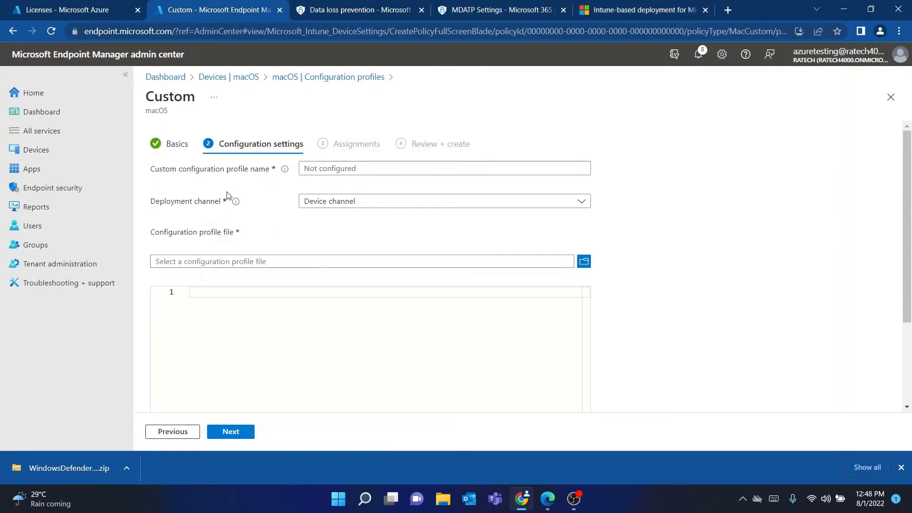
{"action": "left_click", "coordinate": [162, 145]}
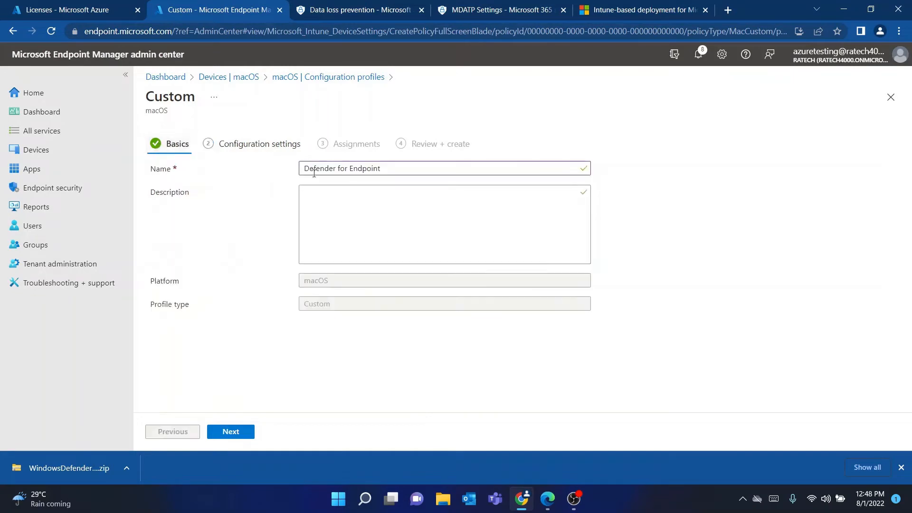
{"action": "left_click", "coordinate": [323, 170]}
{"action": "triple_click", "coordinate": [323, 173]}
{"action": "key", "text": "ctrl+c"}
{"action": "left_click", "coordinate": [264, 144]}
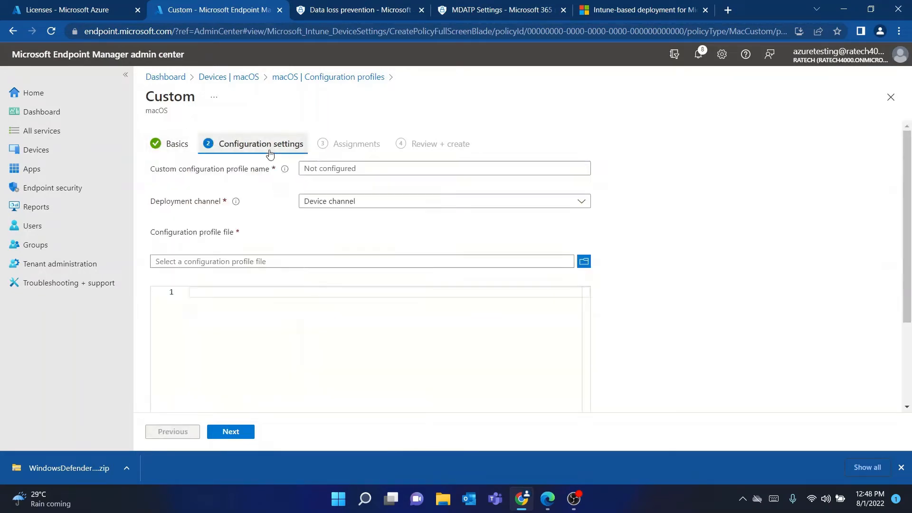
{"action": "left_click", "coordinate": [389, 166]}
{"action": "key", "text": "ctrl+v"}
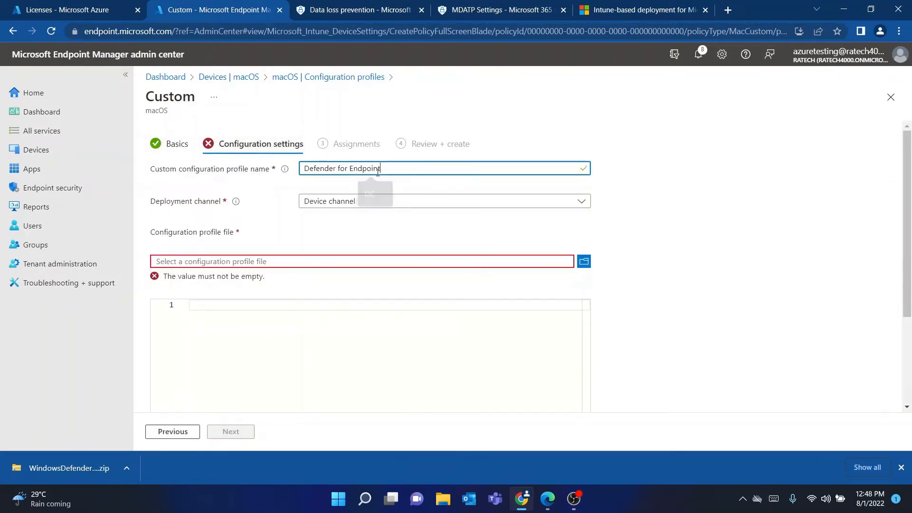
{"action": "left_click", "coordinate": [326, 206]}
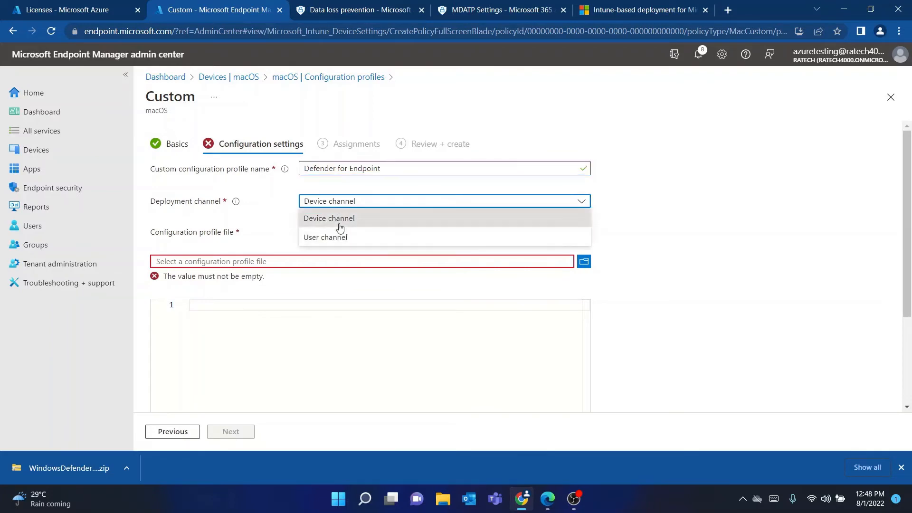
{"action": "left_click", "coordinate": [335, 220]}
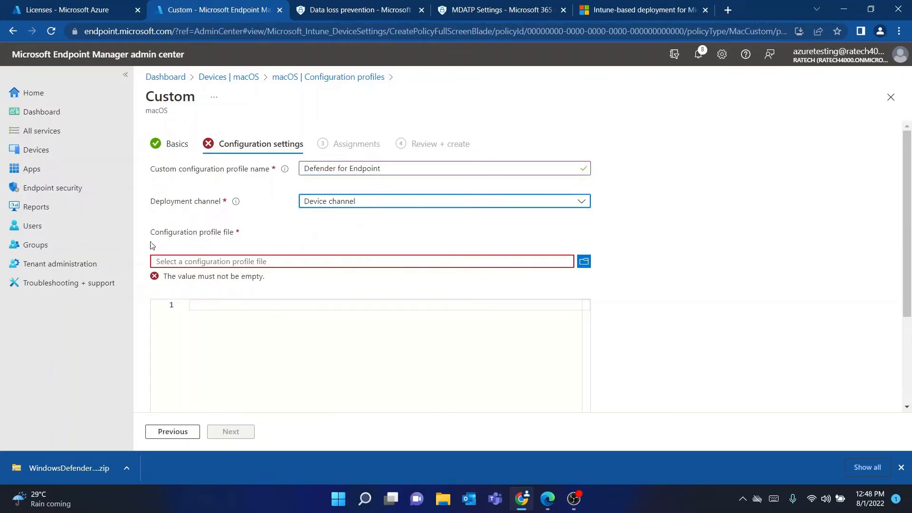
Upload WindowsDefenderATPOnboarding.xml from the extracted package's intune folder in Downloads as the configuration profile file, and look through its contents
{"action": "scroll", "coordinate": [292, 274], "scroll_direction": "down", "scroll_amount": 1}
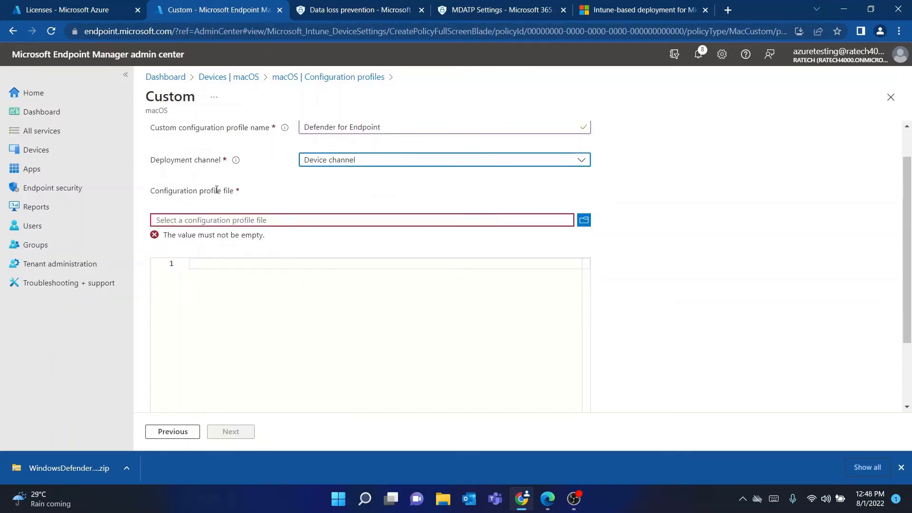
{"action": "left_click", "coordinate": [584, 220]}
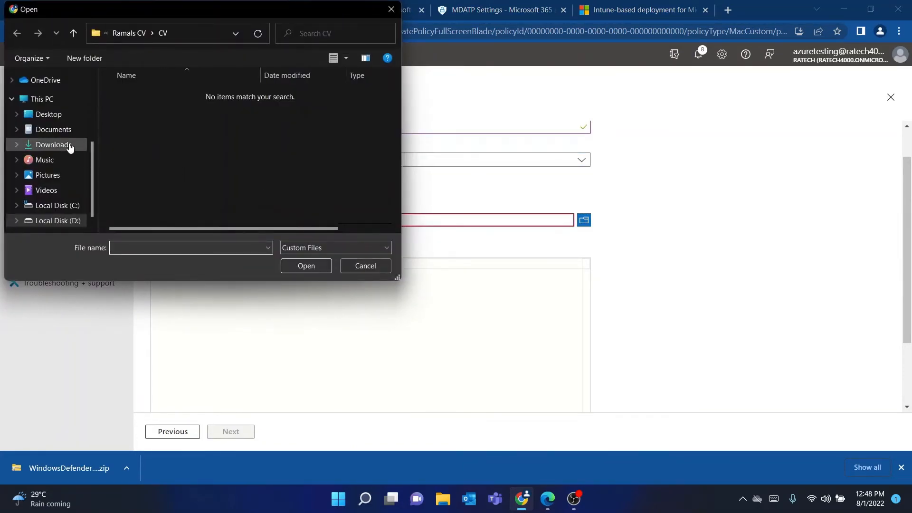
{"action": "left_click", "coordinate": [67, 145]}
{"action": "double_click", "coordinate": [147, 137]}
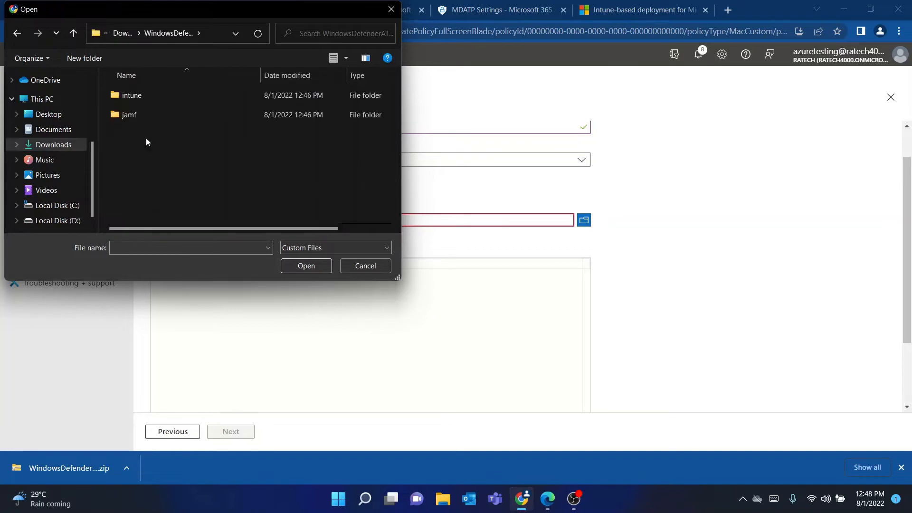
{"action": "double_click", "coordinate": [181, 103]}
{"action": "double_click", "coordinate": [181, 115]}
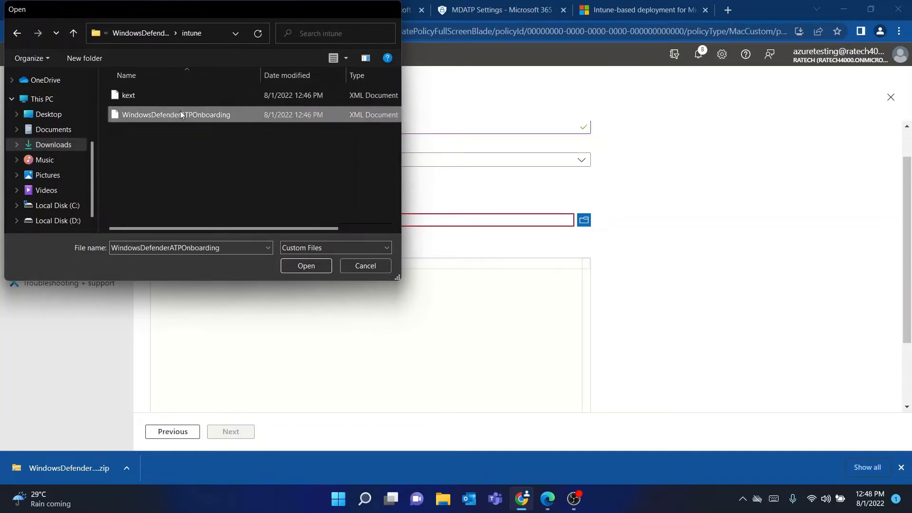
{"action": "scroll", "coordinate": [379, 284], "scroll_direction": "down", "scroll_amount": 3}
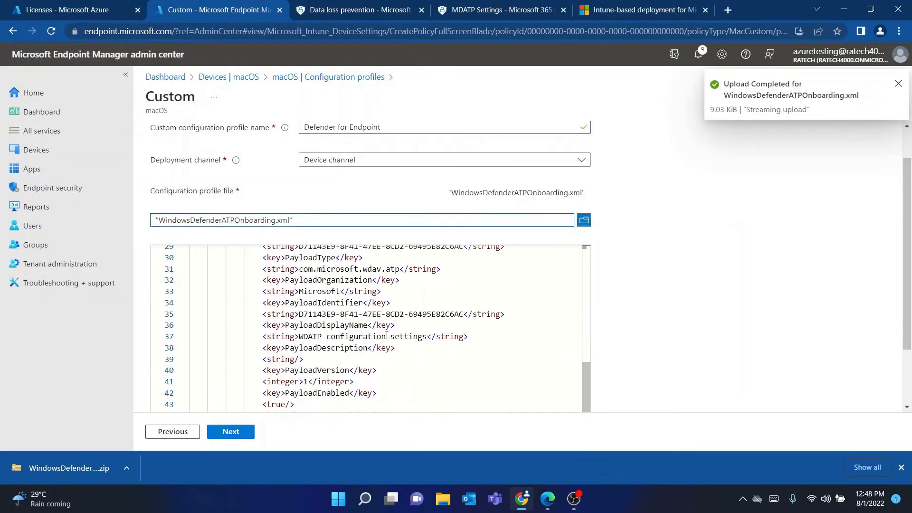
{"action": "scroll", "coordinate": [387, 336], "scroll_direction": "up", "scroll_amount": 3}
{"action": "scroll", "coordinate": [661, 264], "scroll_direction": "down", "scroll_amount": 2}
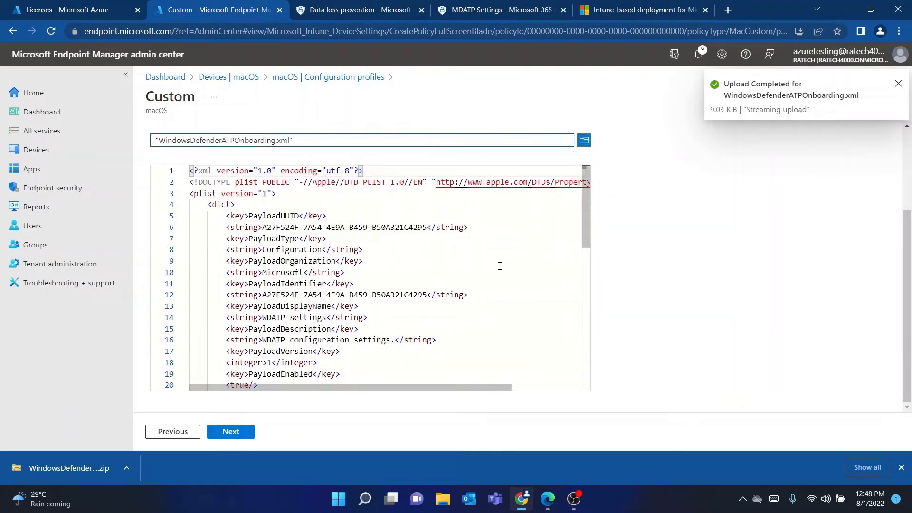
{"action": "scroll", "coordinate": [500, 266], "scroll_direction": "down", "scroll_amount": 10}
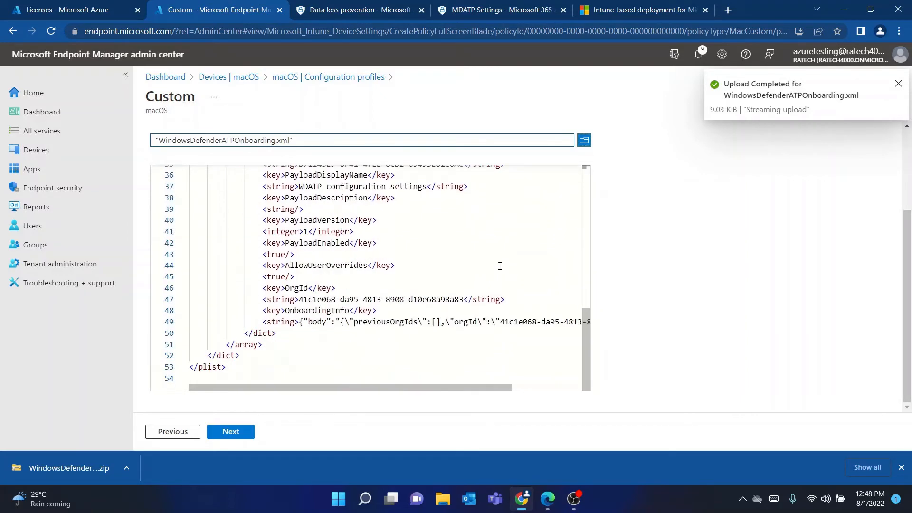
{"action": "scroll", "coordinate": [500, 267], "scroll_direction": "up", "scroll_amount": 10}
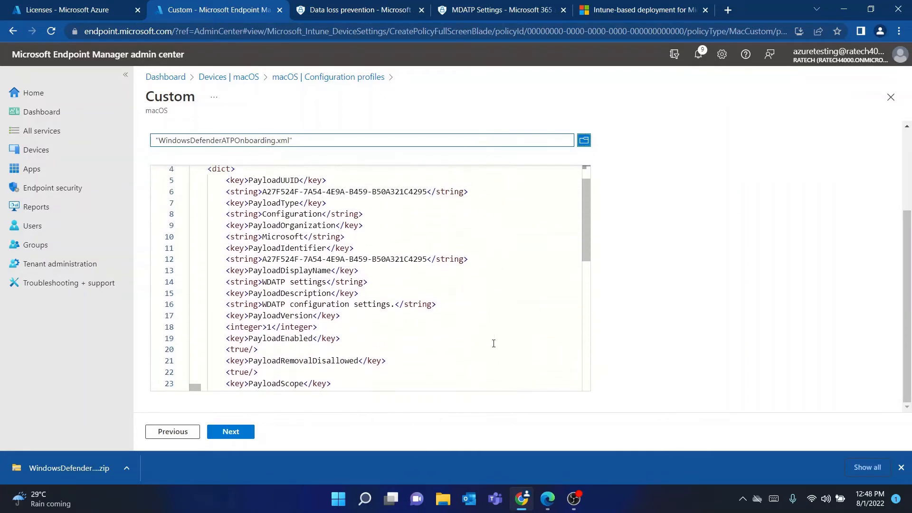
Assign the profile to the Intune Enrolled Devices group and proceed to the review of its settings
{"action": "left_click", "coordinate": [231, 432]}
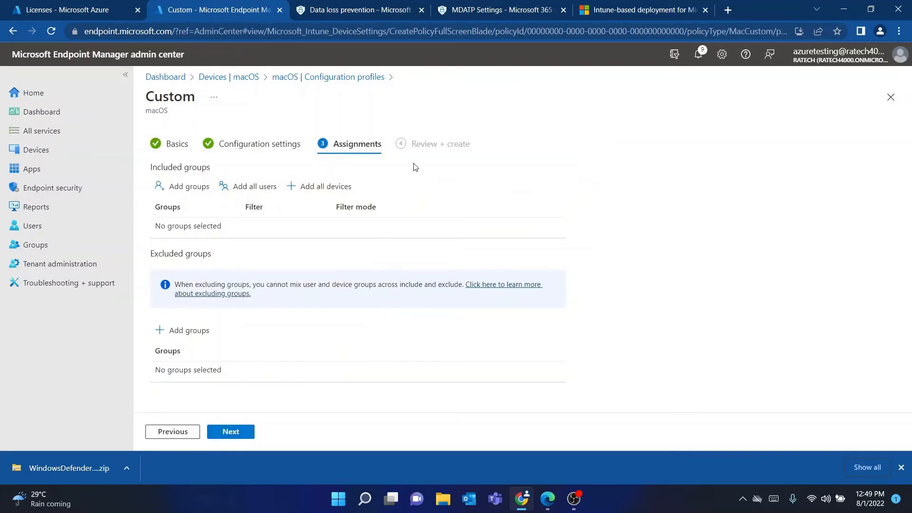
{"action": "left_click", "coordinate": [189, 186]}
{"action": "left_click", "coordinate": [642, 122]}
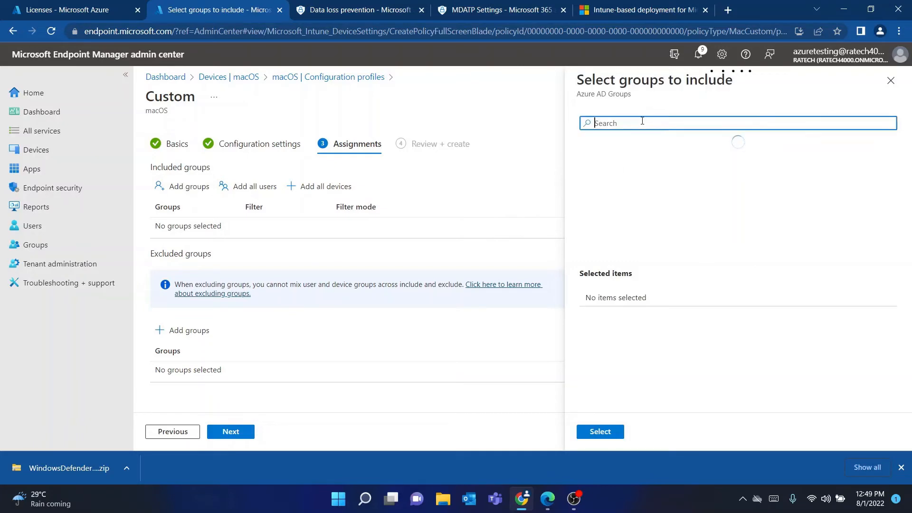
{"action": "type", "text": "intune"}
{"action": "left_click", "coordinate": [623, 167]}
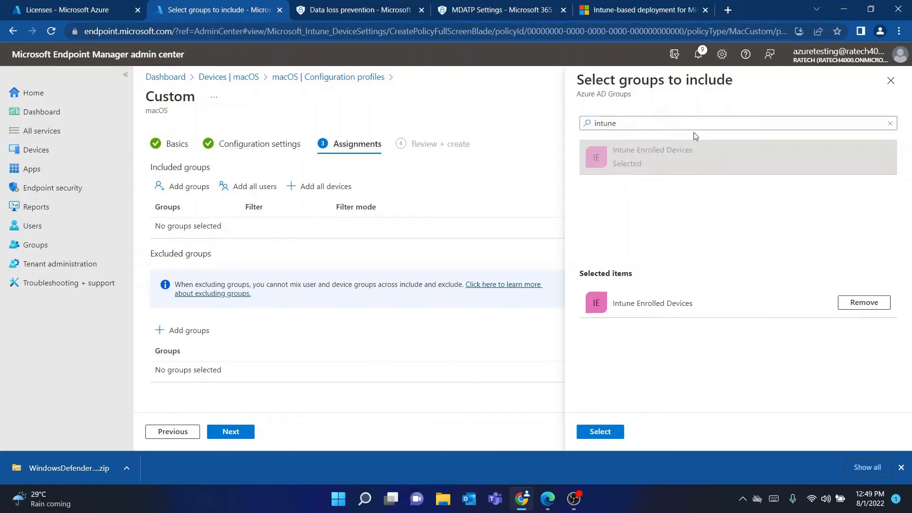
{"action": "left_click", "coordinate": [591, 432]}
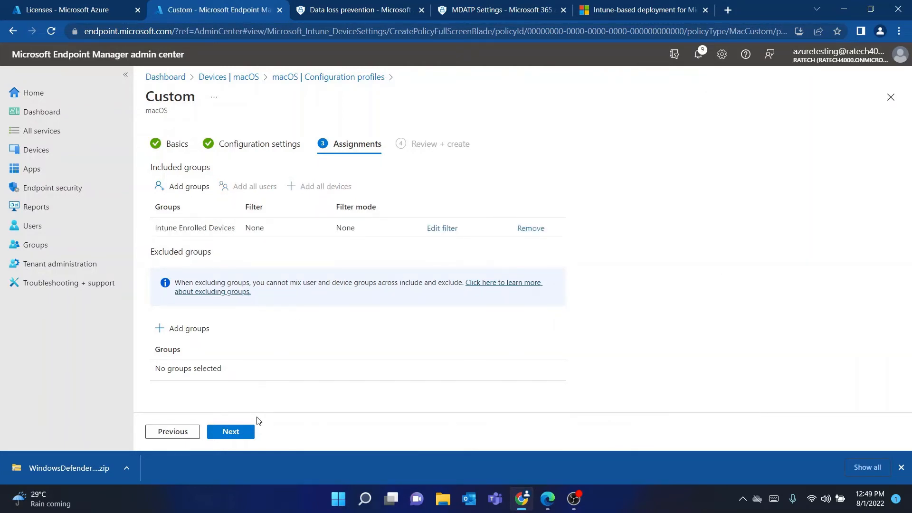
{"action": "left_click", "coordinate": [233, 431]}
{"action": "scroll", "coordinate": [386, 351], "scroll_direction": "down", "scroll_amount": 10}
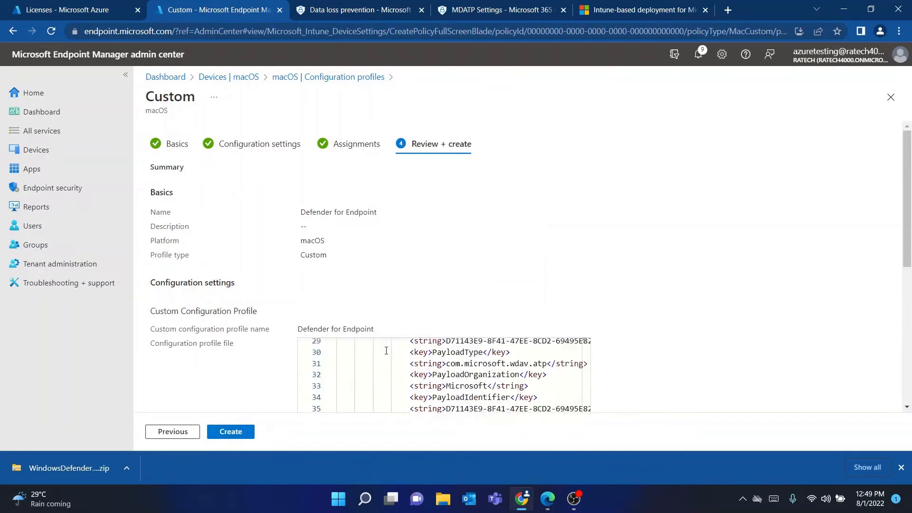
Review the remaining settings of the Defender for Endpoint profile, create it, and refresh the macOS configuration profiles list
{"action": "scroll", "coordinate": [417, 267], "scroll_direction": "down", "scroll_amount": 6}
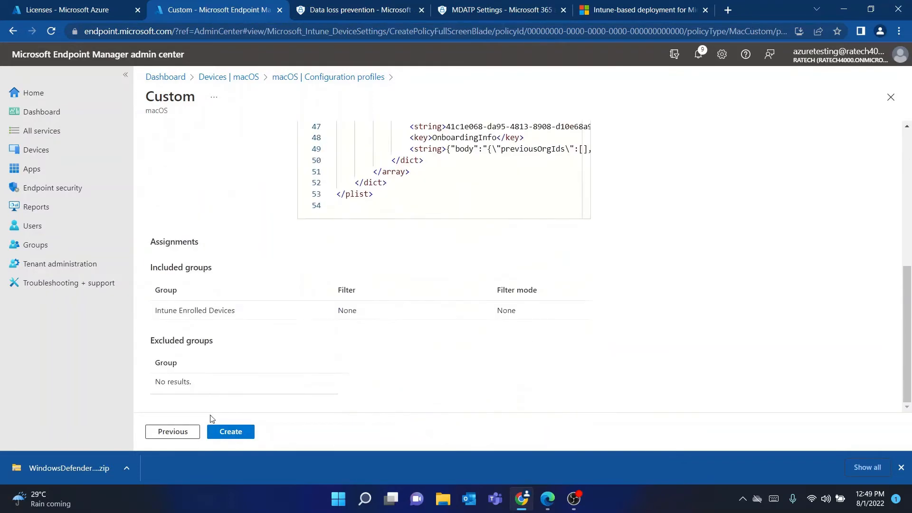
{"action": "left_click", "coordinate": [230, 431]}
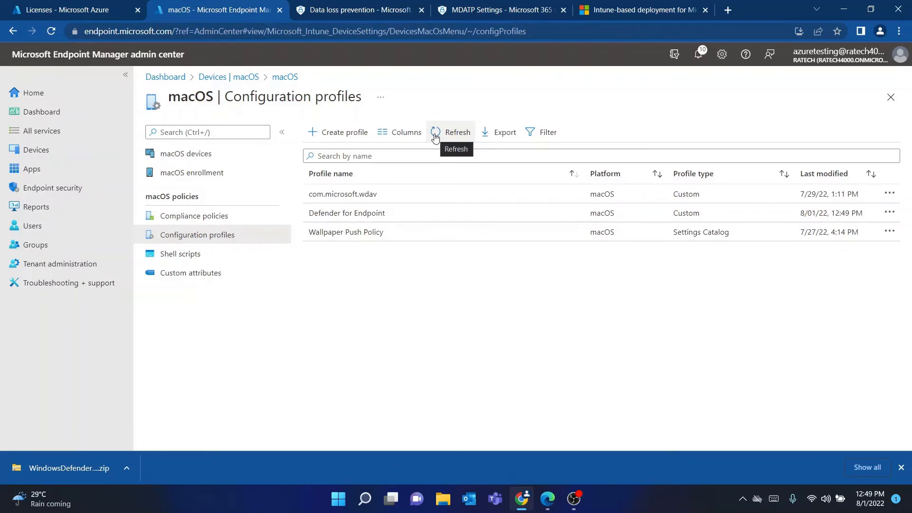
{"action": "left_click", "coordinate": [436, 137]}
{"action": "left_click", "coordinate": [442, 137]}
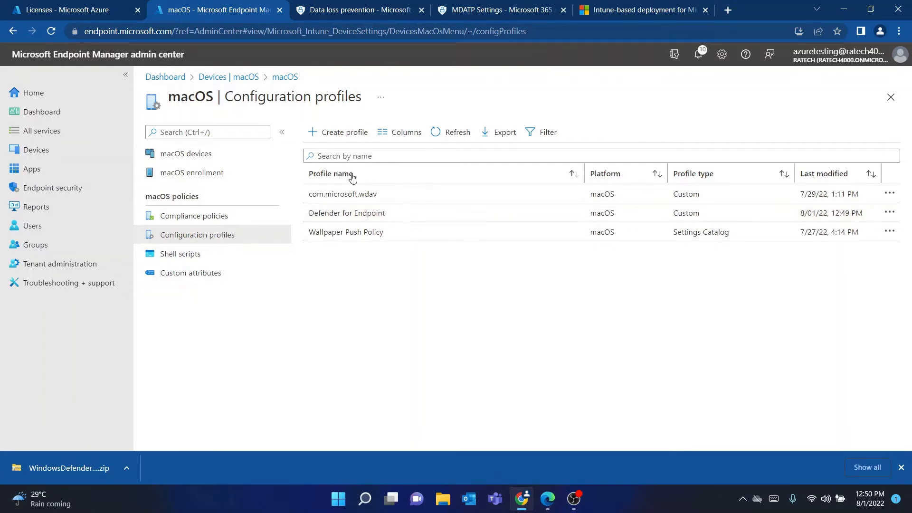
Start a new macOS configuration profile and read the deployment documentation's Approve System Extensions section for its template and required entries
{"action": "left_click", "coordinate": [346, 133]}
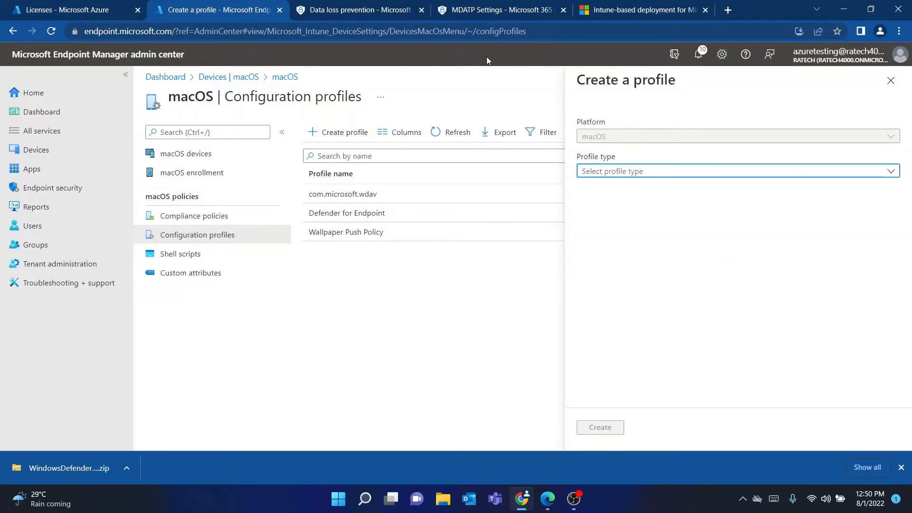
{"action": "left_click", "coordinate": [624, 7]}
{"action": "scroll", "coordinate": [358, 266], "scroll_direction": "down", "scroll_amount": 8}
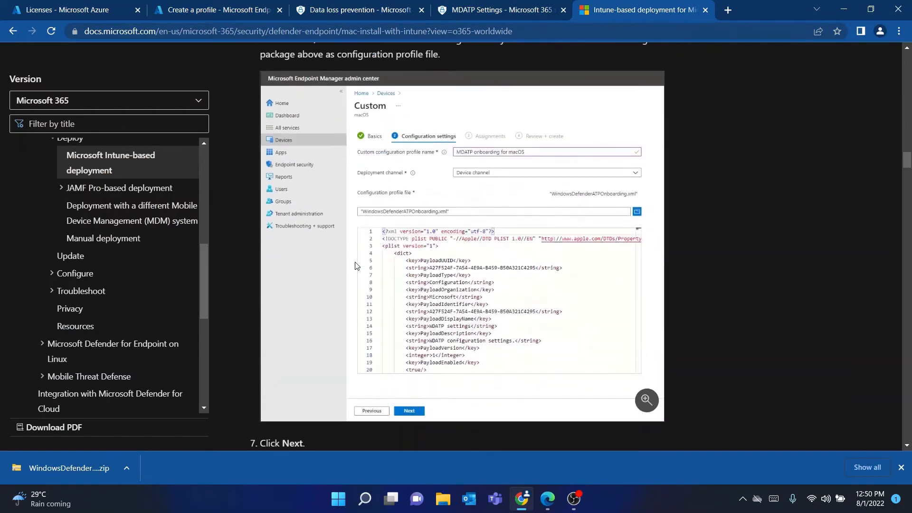
{"action": "scroll", "coordinate": [358, 266], "scroll_direction": "down", "scroll_amount": 20}
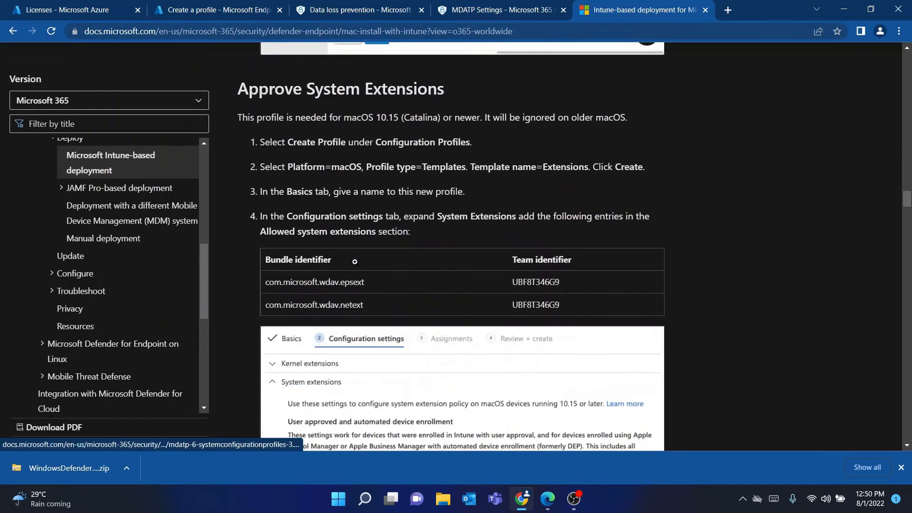
{"action": "scroll", "coordinate": [355, 262], "scroll_direction": "down", "scroll_amount": 1}
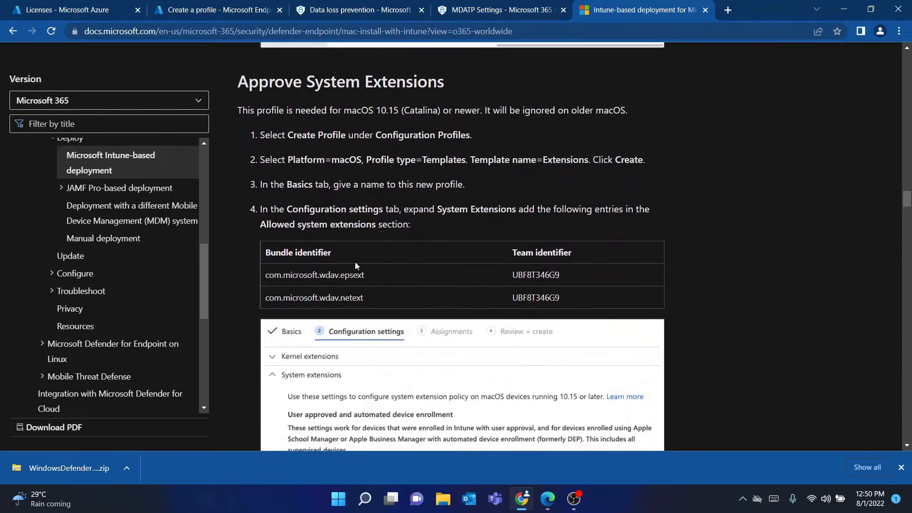
{"action": "scroll", "coordinate": [355, 262], "scroll_direction": "down", "scroll_amount": 1}
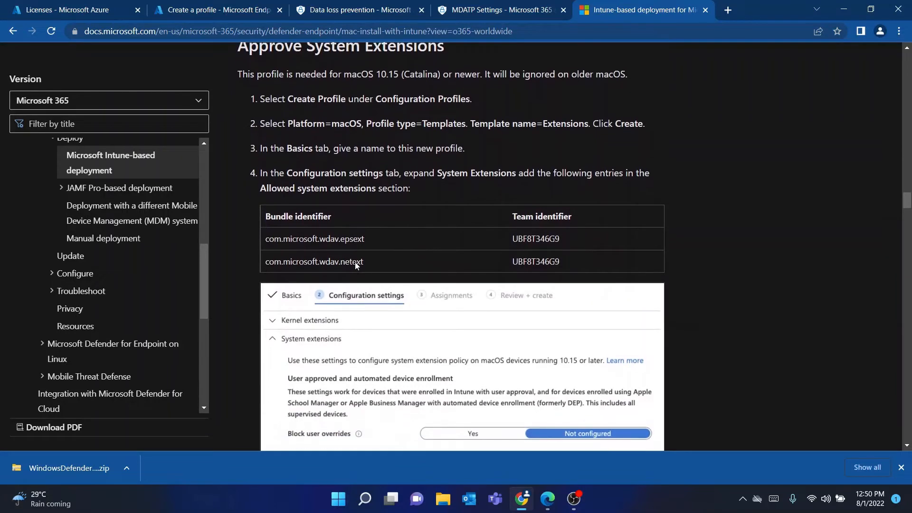
{"action": "scroll", "coordinate": [356, 264], "scroll_direction": "up", "scroll_amount": 1}
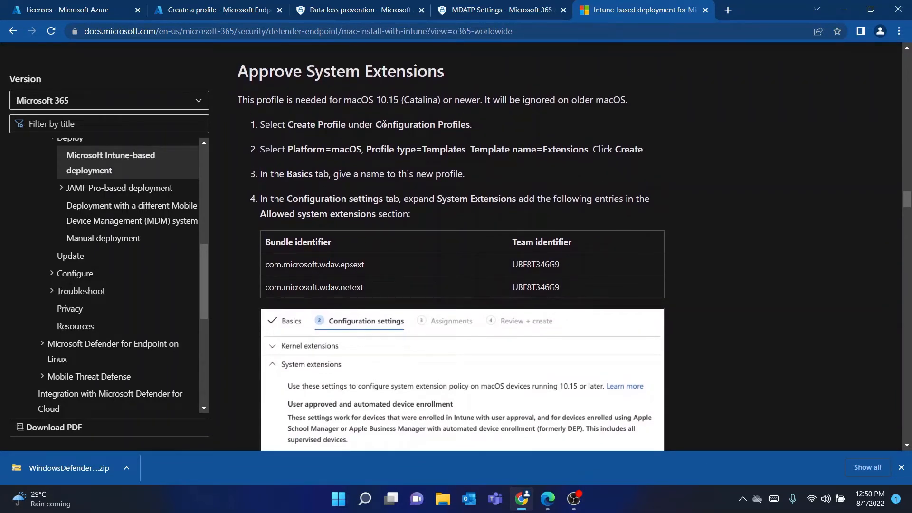
{"action": "scroll", "coordinate": [385, 125], "scroll_direction": "down", "scroll_amount": 1}
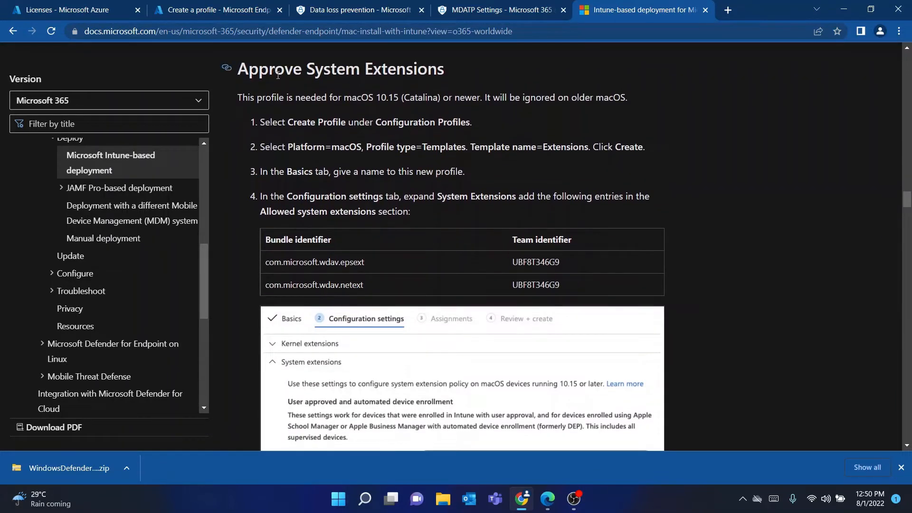
{"action": "scroll", "coordinate": [413, 159], "scroll_direction": "down", "scroll_amount": 2}
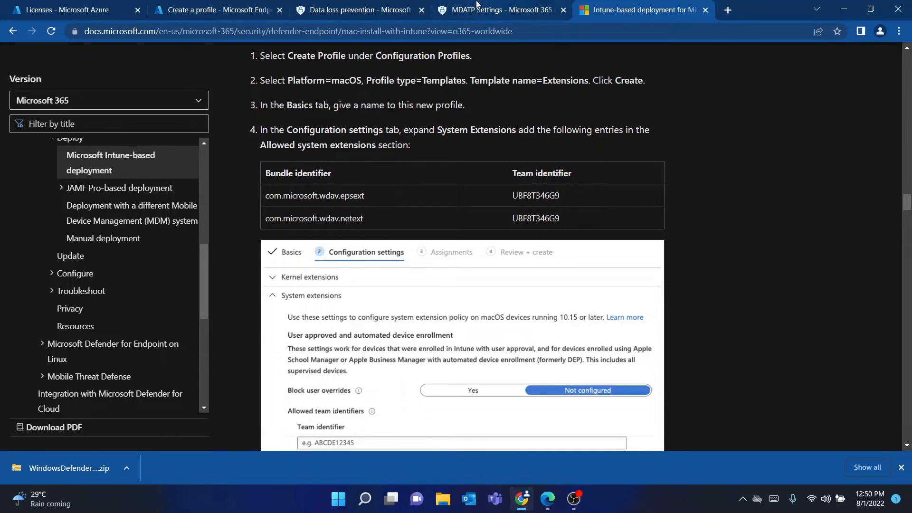
Move the profile creation page beside the documentation and create a macOS profile of type Templates using the Extensions template
{"action": "left_click_drag", "start_coordinate": [213, 10], "coordinate": [503, 9]}
{"action": "left_click", "coordinate": [600, 175]}
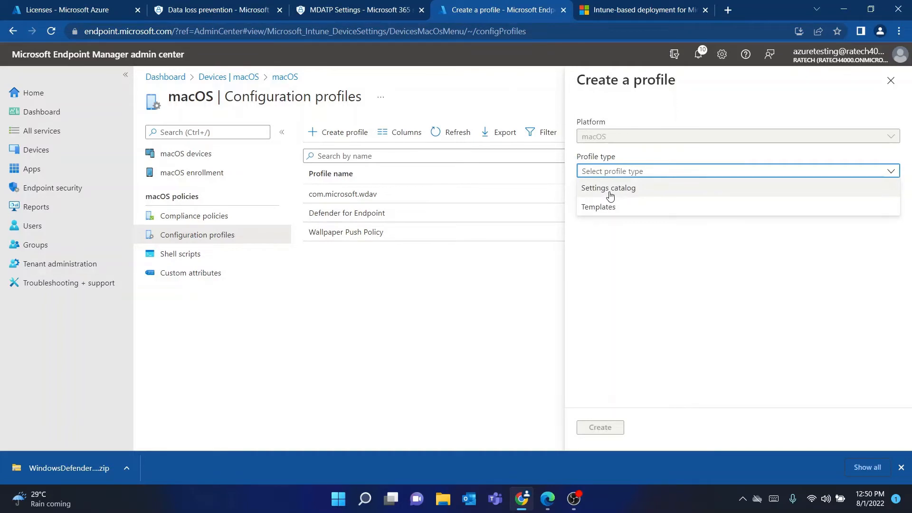
{"action": "left_click", "coordinate": [608, 203]}
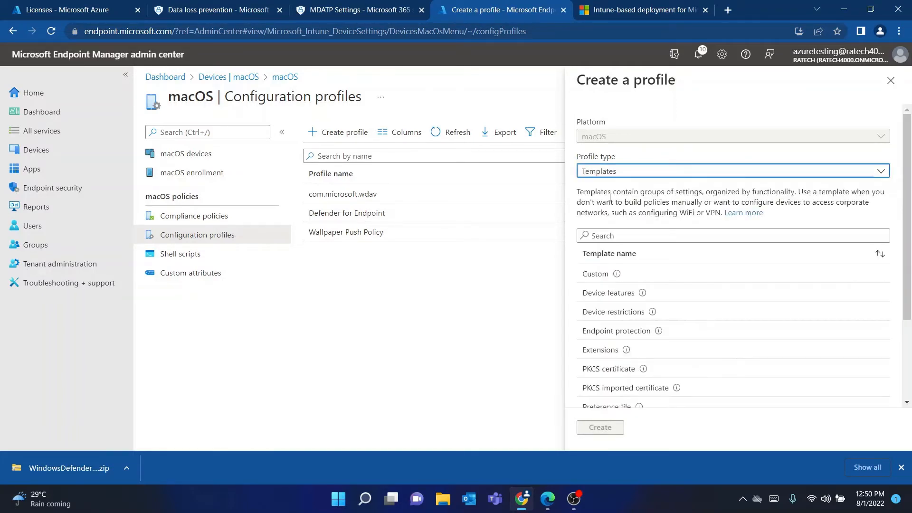
{"action": "left_click", "coordinate": [658, 3]}
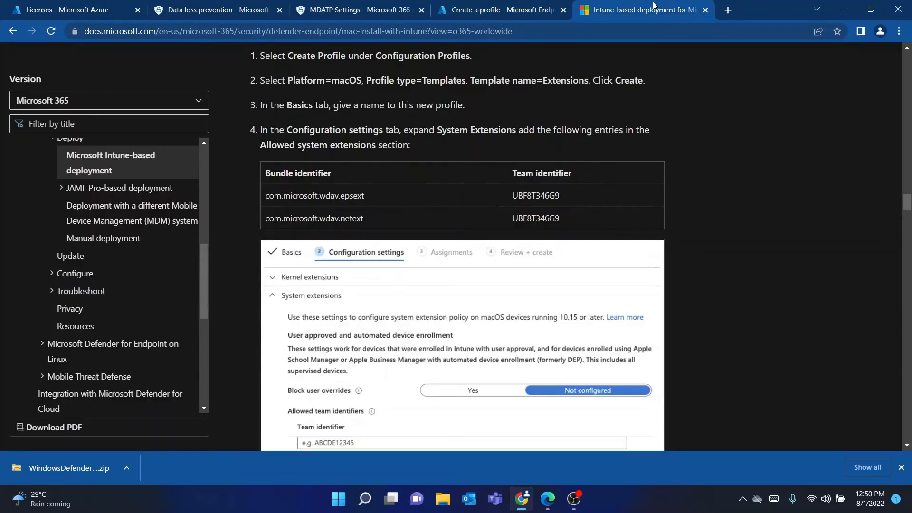
{"action": "left_click", "coordinate": [483, 4]}
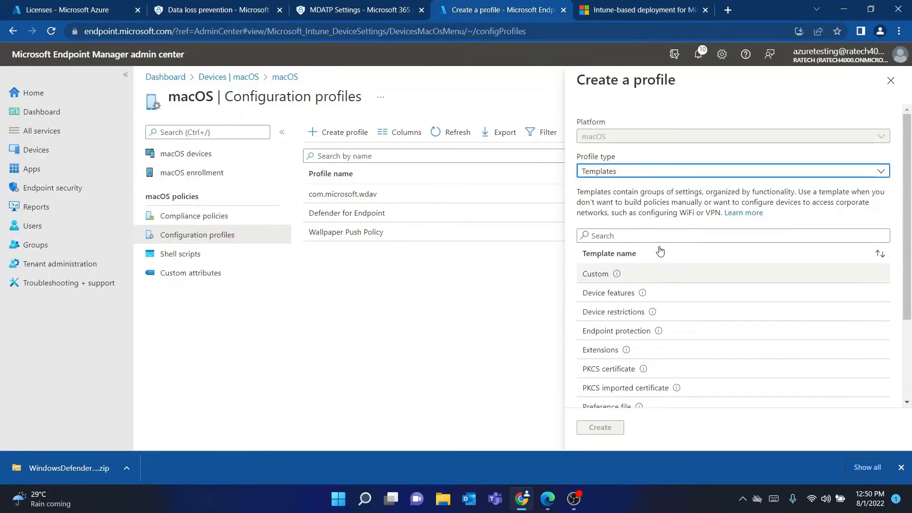
{"action": "left_click", "coordinate": [634, 353]}
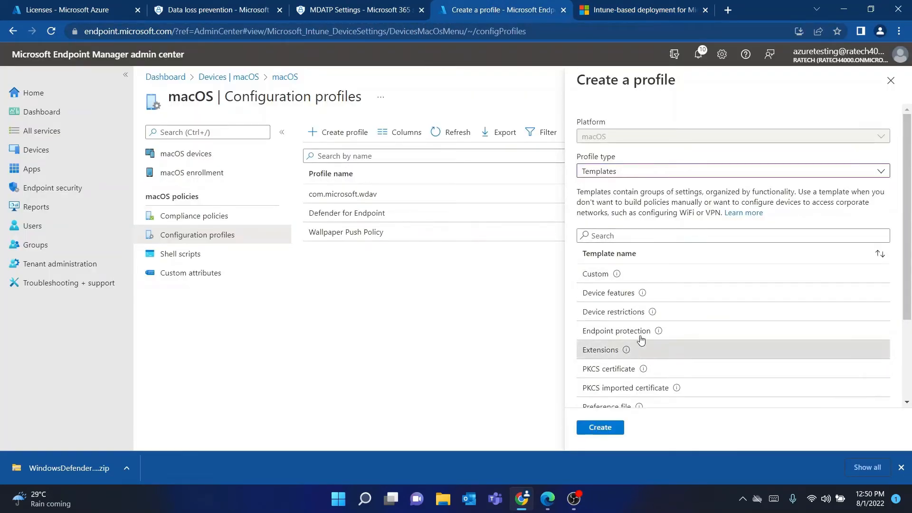
{"action": "left_click", "coordinate": [601, 428]}
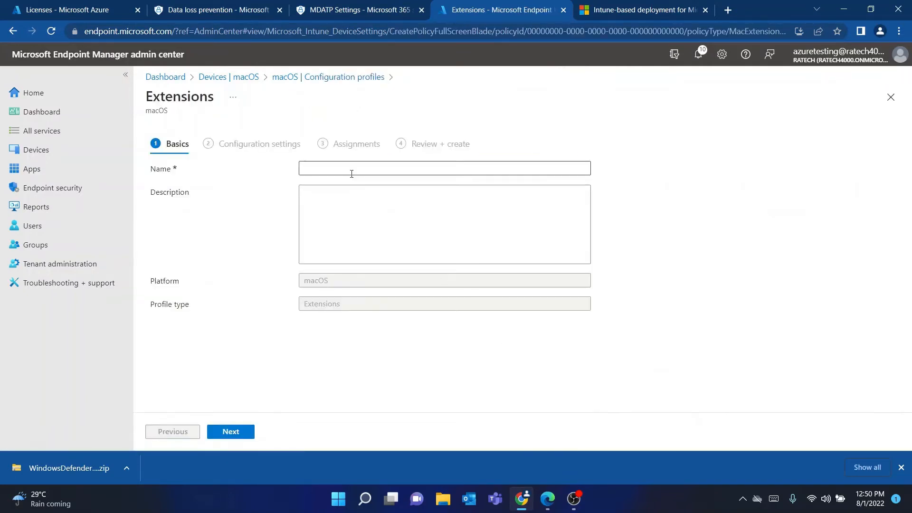
Name the new profile Extensions and proceed to its configuration settings
{"action": "left_click", "coordinate": [352, 173]}
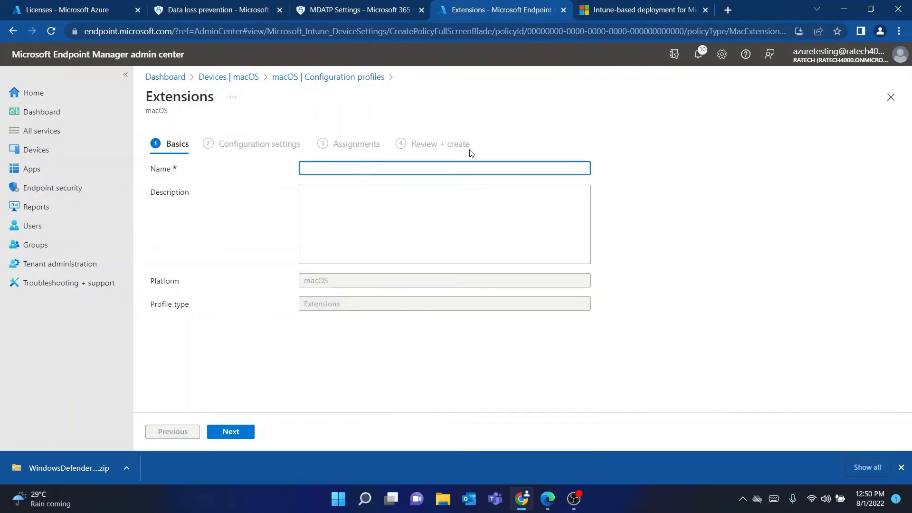
{"action": "type", "text": "Extensions"}
{"action": "right_click", "coordinate": [589, 5]}
{"action": "left_click", "coordinate": [579, 4]}
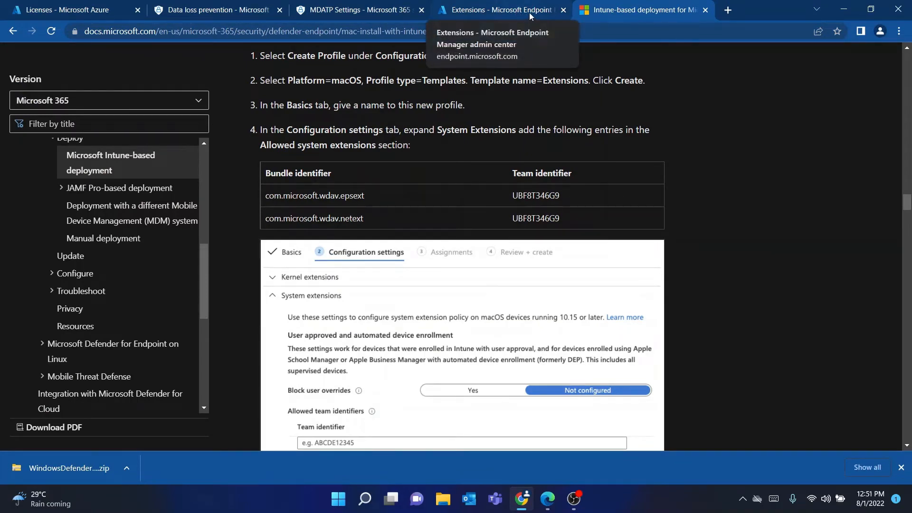
{"action": "left_click", "coordinate": [507, 4]}
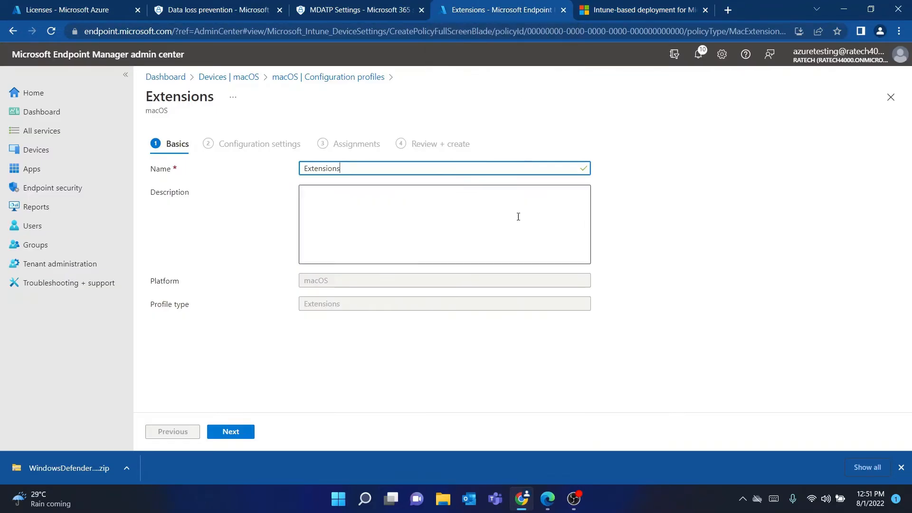
{"action": "left_click", "coordinate": [239, 432]}
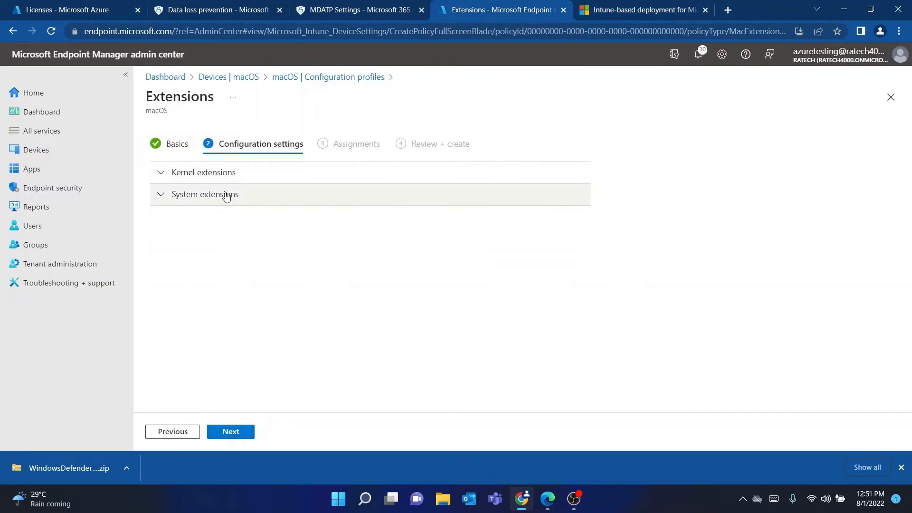
Expand the System extensions settings and look over the user override, team identifier and allowed system extension options
{"action": "left_click", "coordinate": [228, 195]}
{"action": "scroll", "coordinate": [339, 227], "scroll_direction": "down", "scroll_amount": 3}
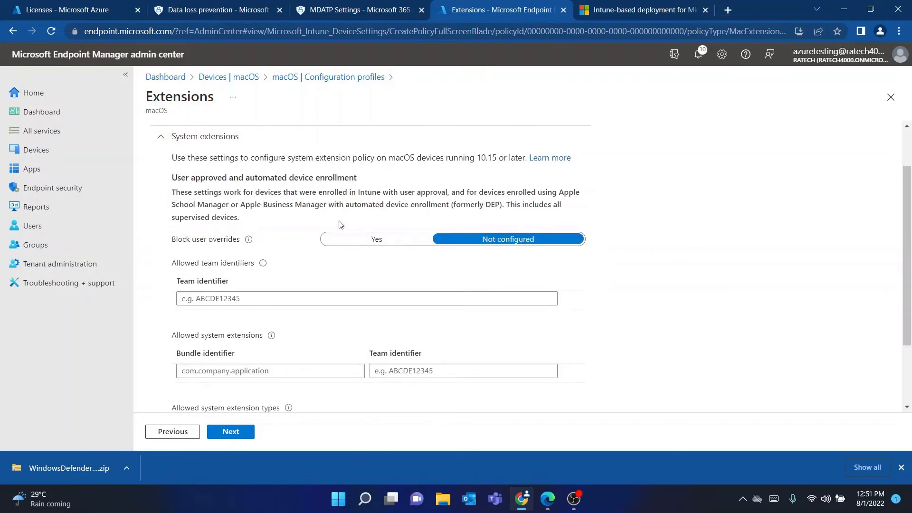
{"action": "scroll", "coordinate": [340, 224], "scroll_direction": "up", "scroll_amount": 2}
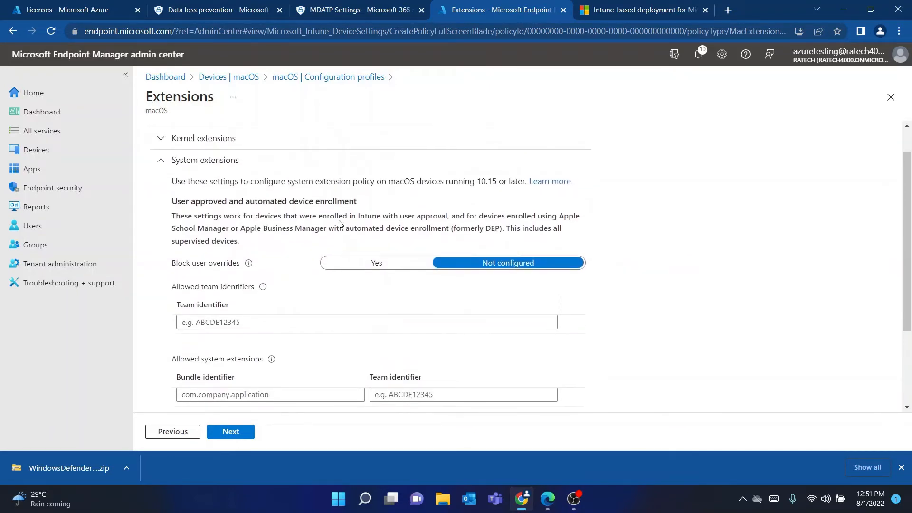
{"action": "scroll", "coordinate": [339, 225], "scroll_direction": "down", "scroll_amount": 2}
{"action": "scroll", "coordinate": [340, 224], "scroll_direction": "down", "scroll_amount": 1}
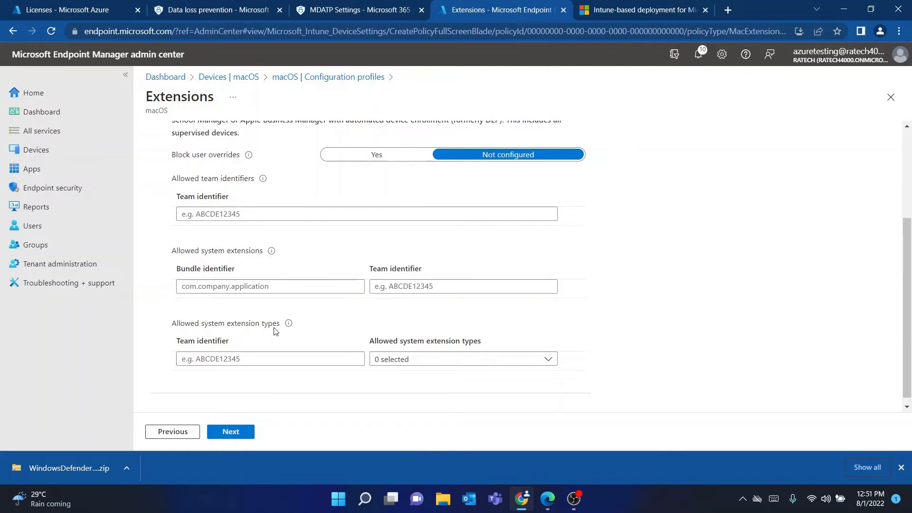
{"action": "scroll", "coordinate": [274, 331], "scroll_direction": "up", "scroll_amount": 1}
{"action": "scroll", "coordinate": [274, 331], "scroll_direction": "down", "scroll_amount": 1}
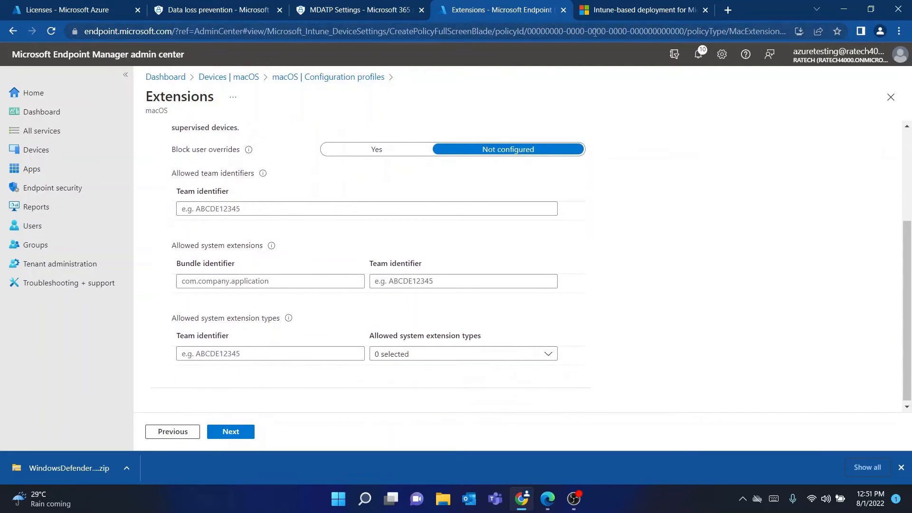
Copy com.microsoft.wdav.epsext from the documentation into the first allowed system extension's bundle identifier, without trailing whitespace
{"action": "left_click", "coordinate": [728, 9]}
{"action": "left_click", "coordinate": [538, 5]}
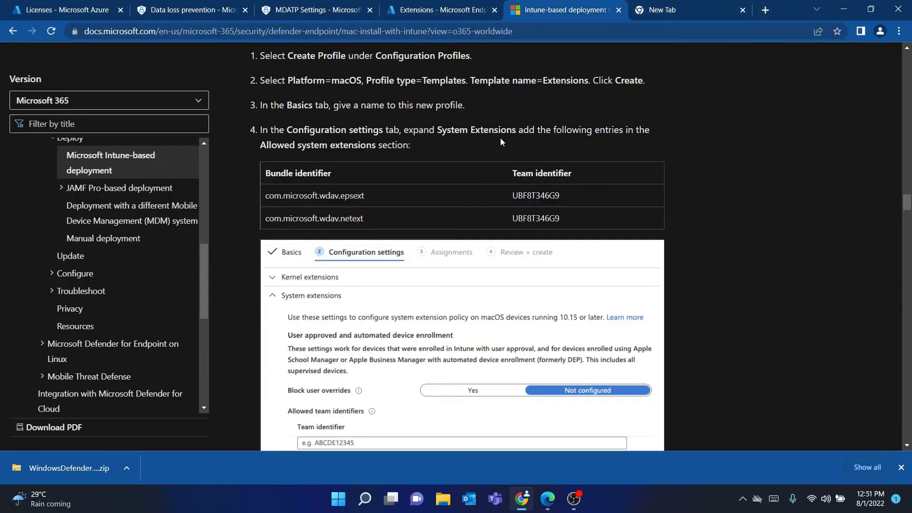
{"action": "triple_click", "coordinate": [327, 192]}
{"action": "key", "text": "ctrl+c"}
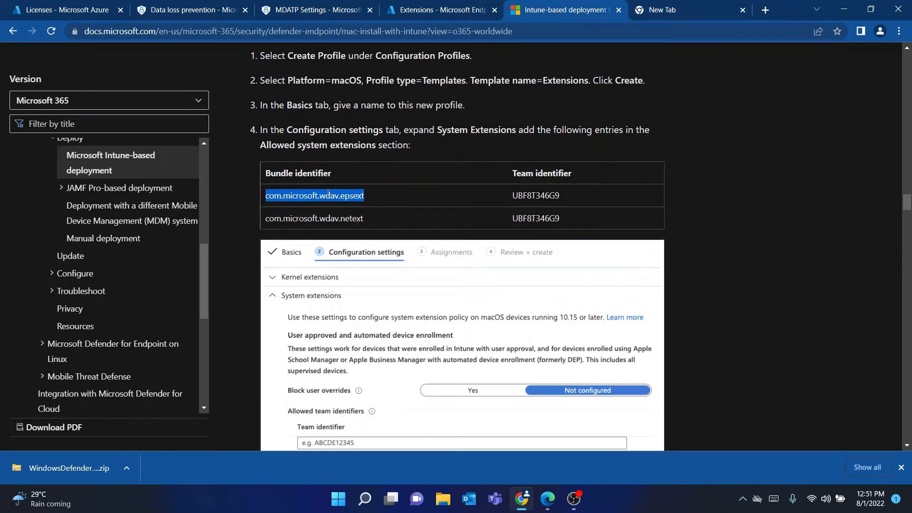
{"action": "left_click", "coordinate": [417, 4]}
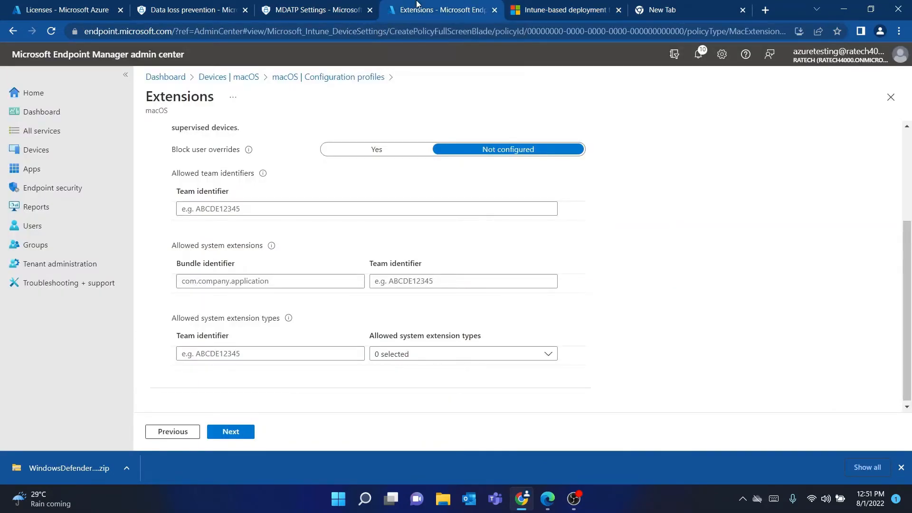
{"action": "left_click", "coordinate": [217, 281]}
{"action": "key", "text": "ctrl+v"}
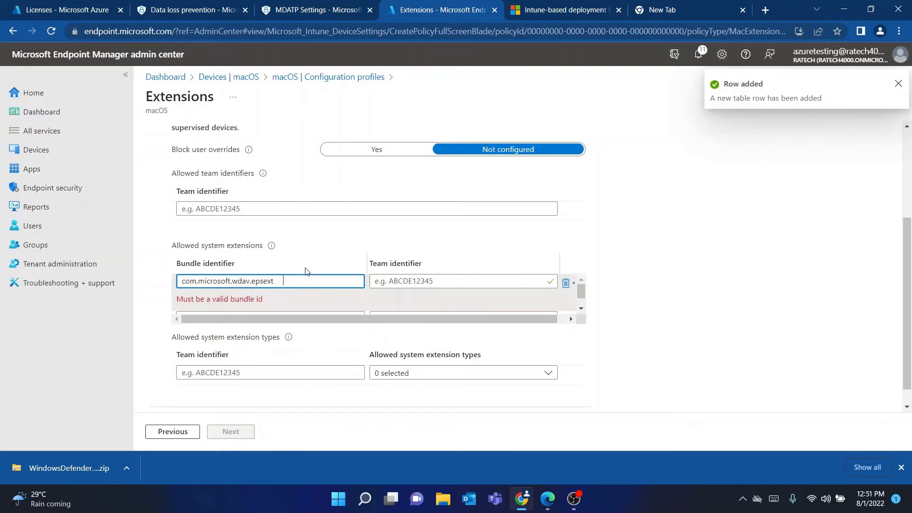
{"action": "key", "text": "BackSpace"}
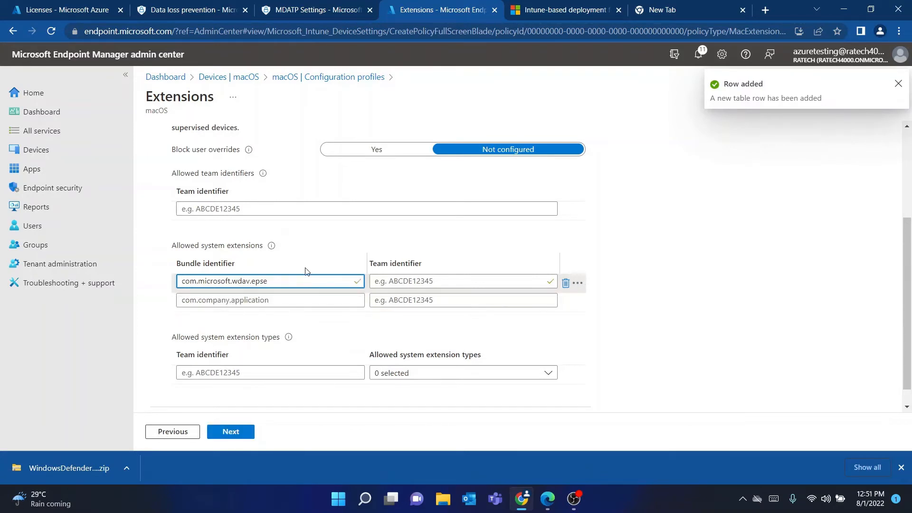
{"action": "key", "text": "BackSpace"}
{"action": "key", "text": "BackSpace"}
{"action": "key", "text": "BackSpace"}
{"action": "key", "text": "BackSpace"}
{"action": "key", "text": "BackSpace"}
{"action": "key", "text": "BackSpace"}
{"action": "key", "text": "BackSpace"}
{"action": "key", "text": "BackSpace"}
{"action": "key", "text": "BackSpace"}
{"action": "key", "text": "BackSpace"}
{"action": "key", "text": "BackSpace"}
{"action": "key", "text": "BackSpace"}
{"action": "key", "text": "BackSpace"}
{"action": "key", "text": "BackSpace"}
{"action": "key", "text": "BackSpace"}
{"action": "key", "text": "BackSpace"}
{"action": "key", "text": "BackSpace"}
{"action": "key", "text": "BackSpace"}
{"action": "key", "text": "BackSpace"}
{"action": "key", "text": "BackSpace"}
{"action": "key", "text": "ctrl+v"}
{"action": "key", "text": "BackSpace"}
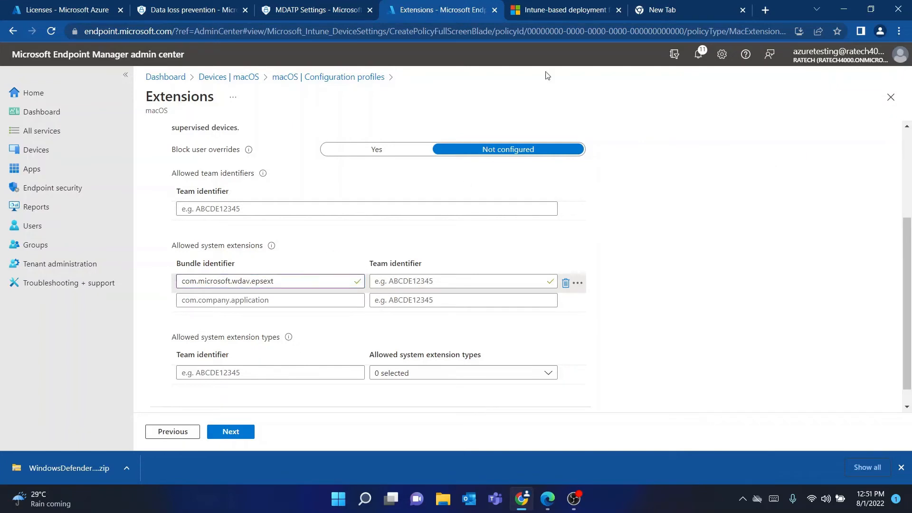
Copy the team identifier UBF8T346G9 from the documentation into the com.microsoft.wdav.epsext entry
{"action": "left_click", "coordinate": [559, 4]}
{"action": "double_click", "coordinate": [530, 195]}
{"action": "key", "text": "ctrl+c"}
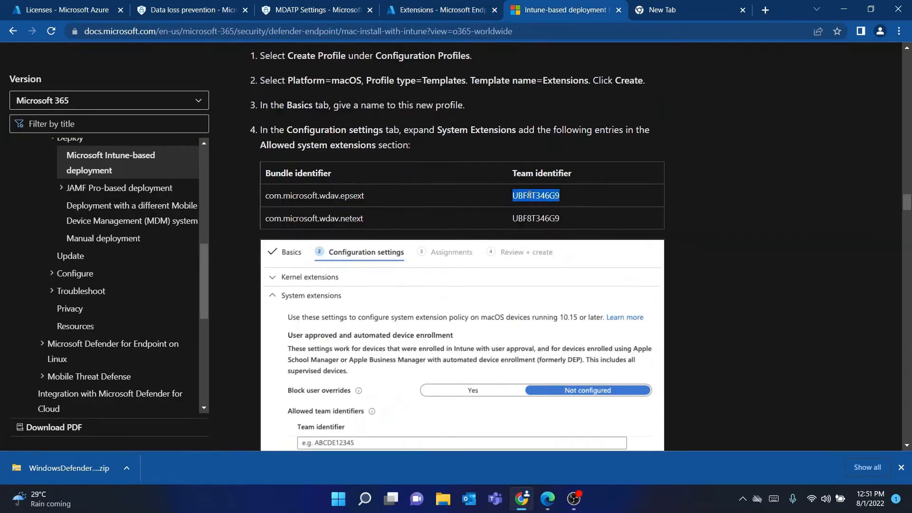
{"action": "left_click", "coordinate": [440, 5]}
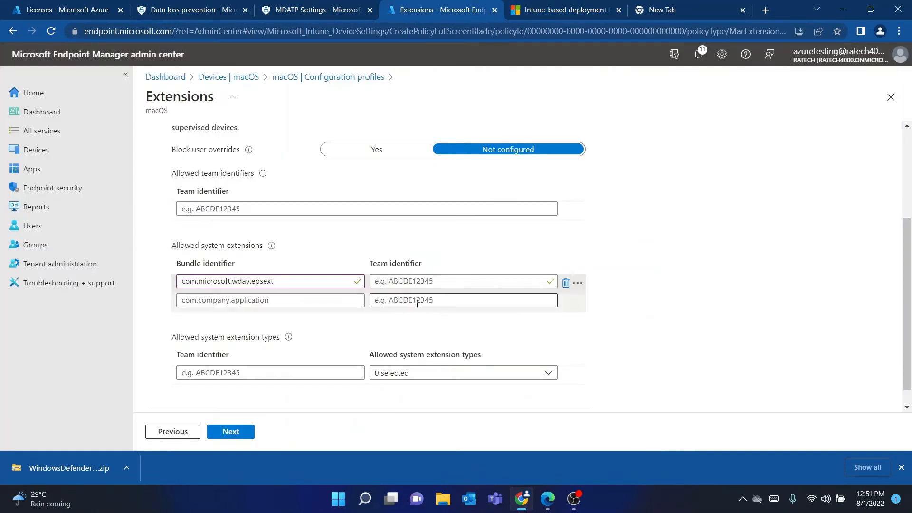
{"action": "left_click", "coordinate": [429, 282]}
{"action": "key", "text": "ctrl+v"}
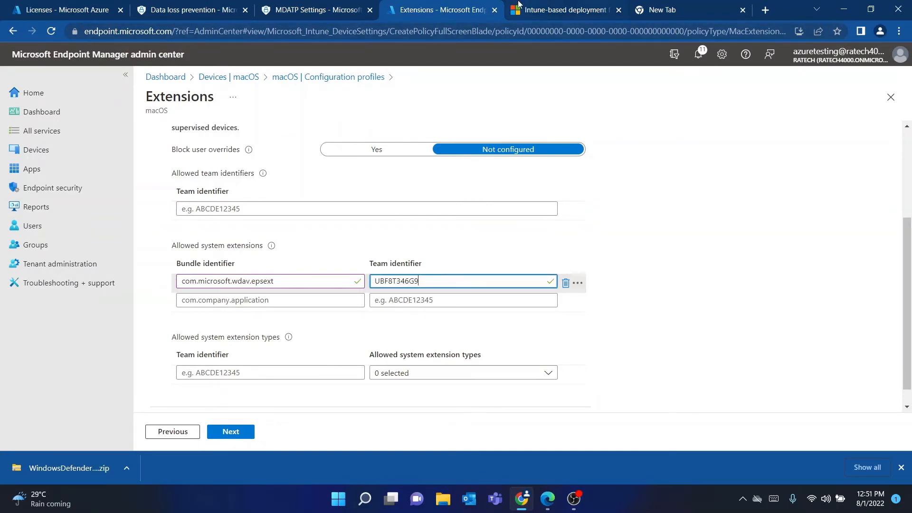
Copy com.microsoft.wdav.netext from the documentation into the second allowed system extension's bundle identifier, without trailing whitespace
{"action": "left_click", "coordinate": [561, 9]}
{"action": "triple_click", "coordinate": [312, 217]}
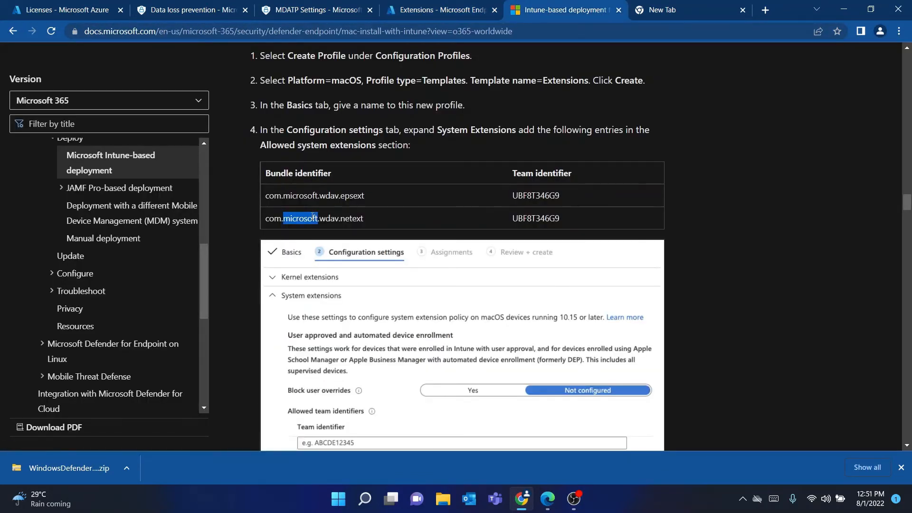
{"action": "key", "text": "ctrl+c"}
{"action": "key", "text": "ctrl+Page_Up"}
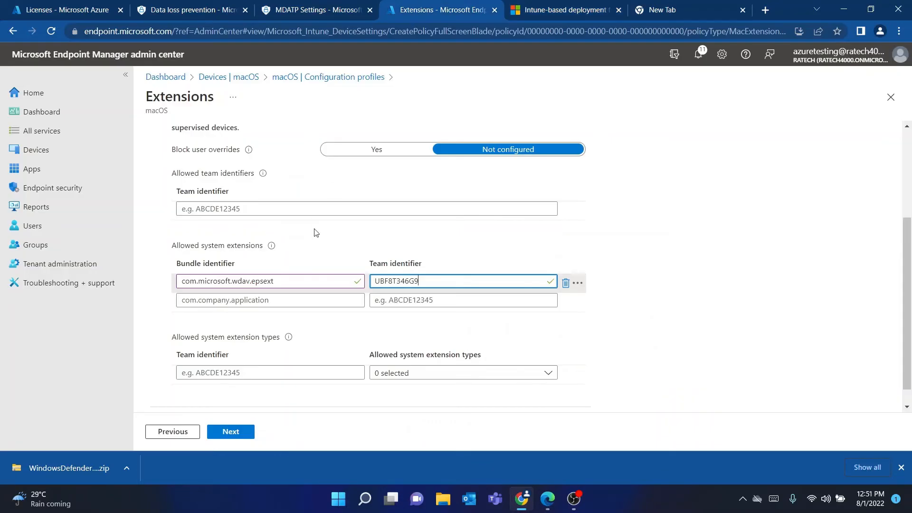
{"action": "left_click", "coordinate": [273, 300]}
{"action": "key", "text": "ctrl+v"}
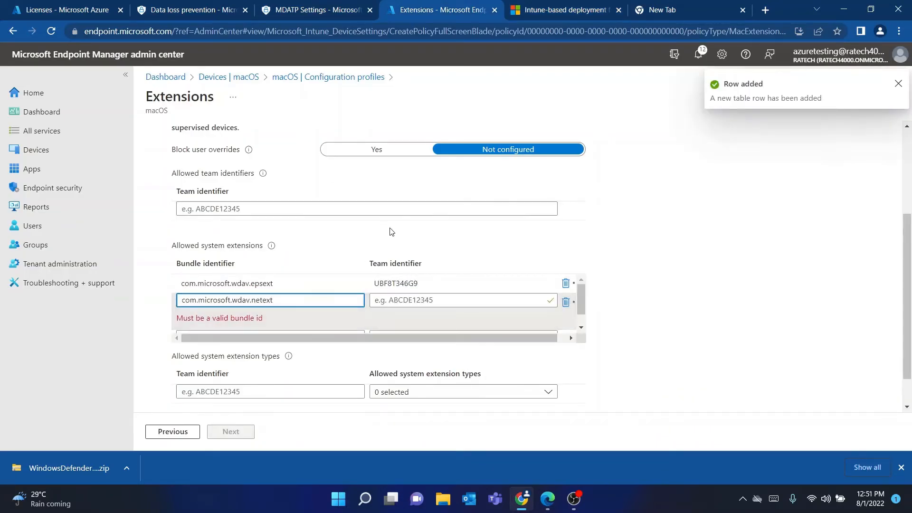
{"action": "key", "text": "BackSpace"}
Copy the team identifier UBF8T346G9 from the documentation into the com.microsoft.wdav.netext entry, deleting the stray third row
{"action": "left_click", "coordinate": [540, 10]}
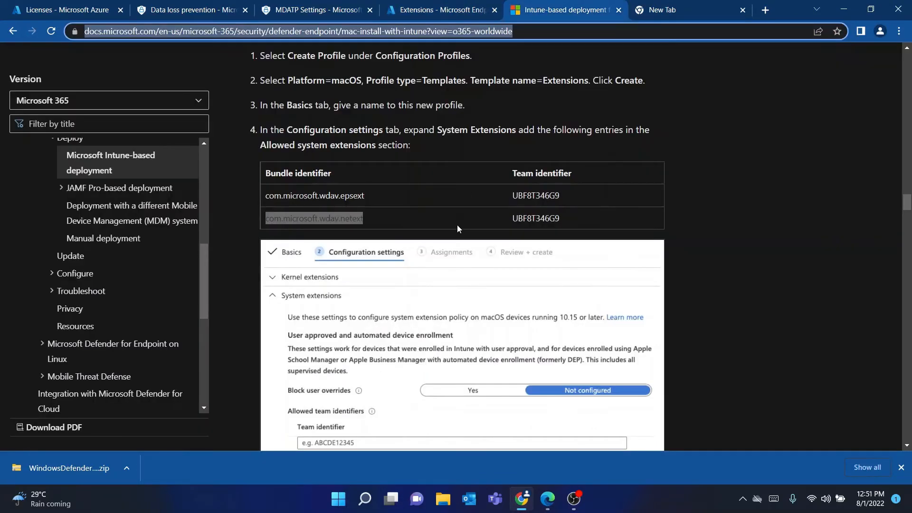
{"action": "double_click", "coordinate": [523, 217]}
{"action": "key", "text": "ctrl+c"}
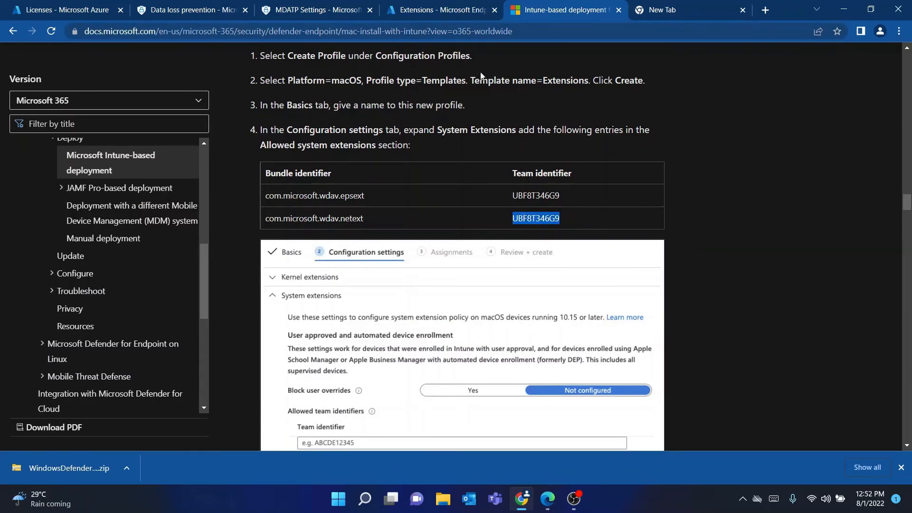
{"action": "left_click", "coordinate": [442, 9]}
{"action": "left_click", "coordinate": [395, 319]}
{"action": "key", "text": "ctrl+v"}
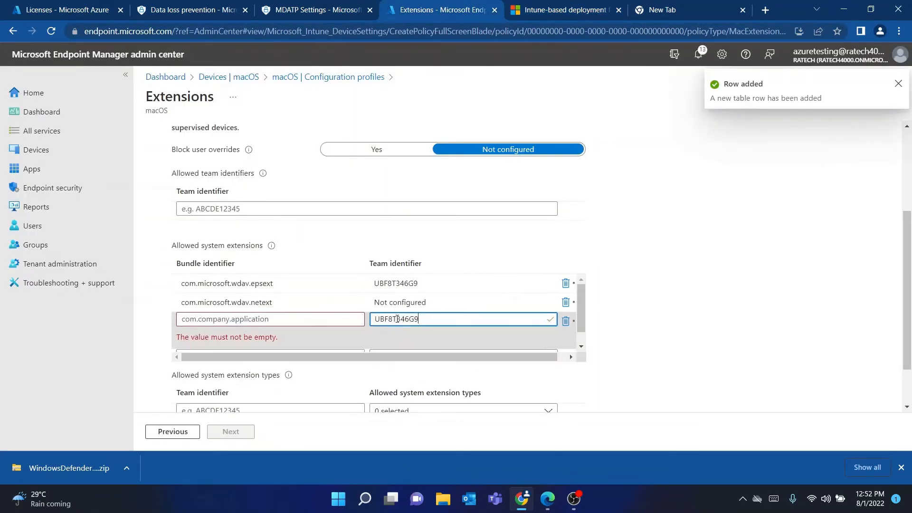
{"action": "left_click", "coordinate": [565, 322]}
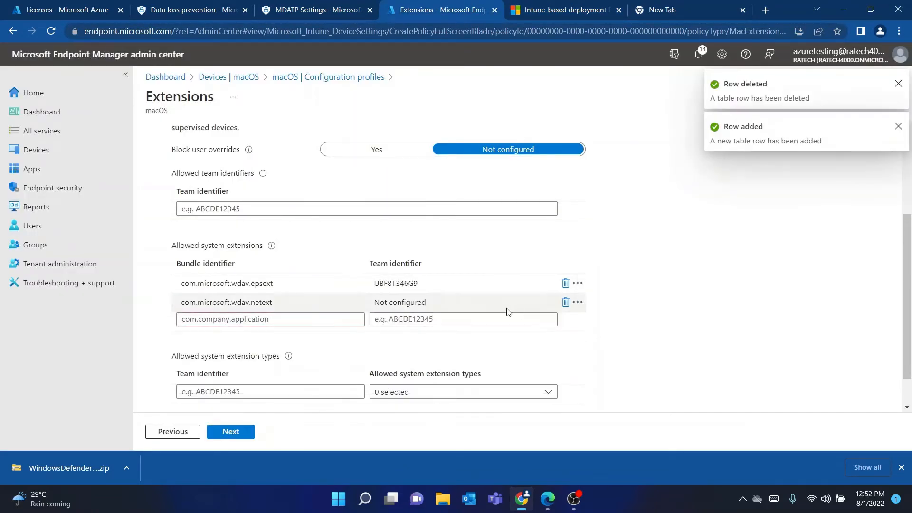
{"action": "left_click", "coordinate": [499, 302]}
{"action": "key", "text": "ctrl+v"}
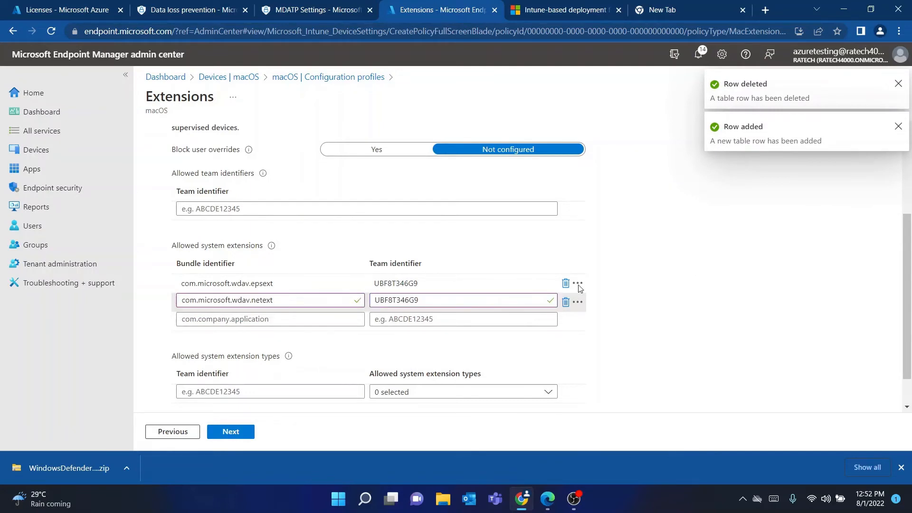
Compare the allowed system extension entries with the documentation's example and check its assignment instructions
{"action": "left_click", "coordinate": [585, 12]}
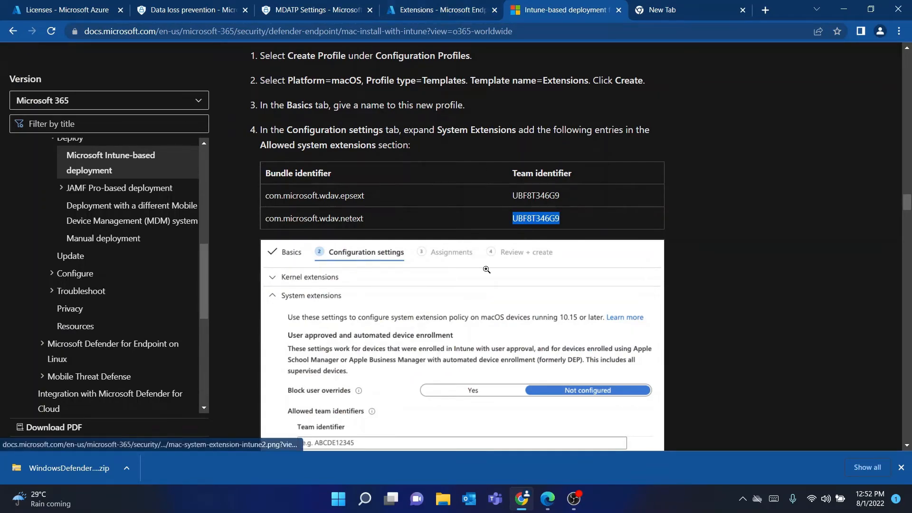
{"action": "scroll", "coordinate": [488, 270], "scroll_direction": "down", "scroll_amount": 3}
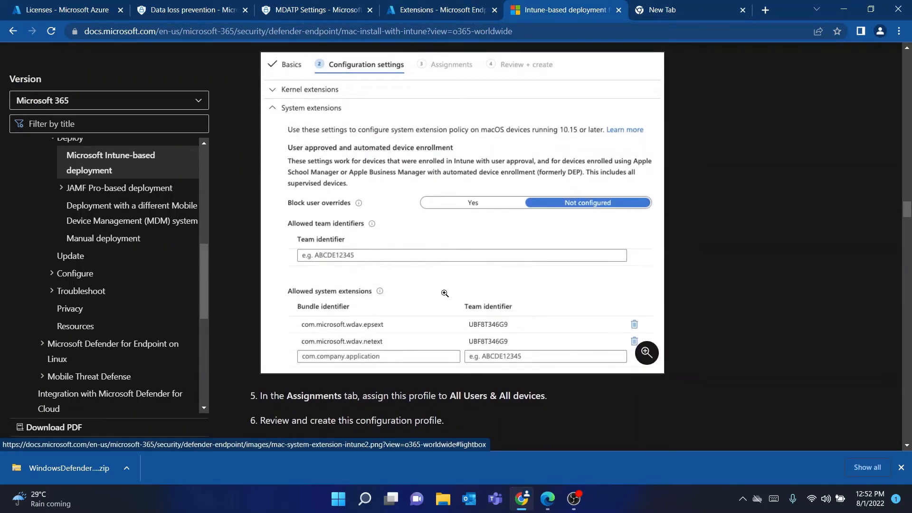
{"action": "scroll", "coordinate": [420, 320], "scroll_direction": "down", "scroll_amount": 1}
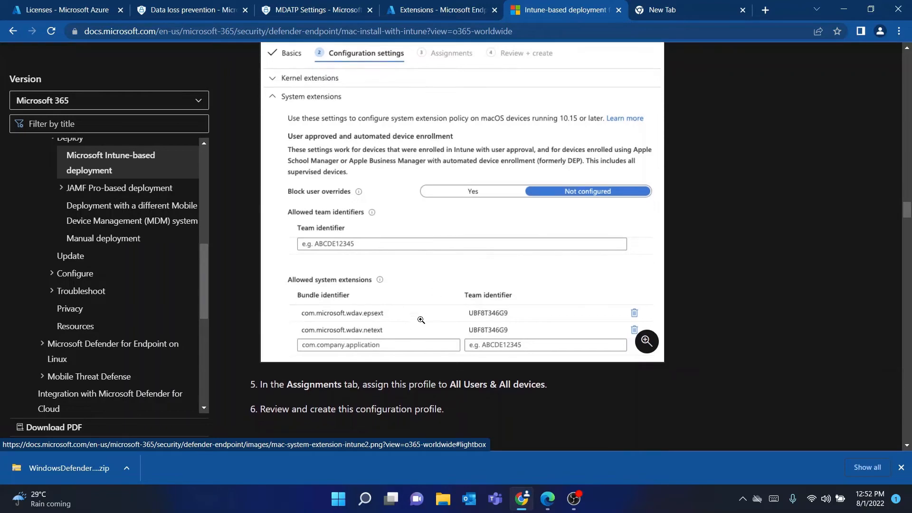
{"action": "left_click", "coordinate": [416, 5]}
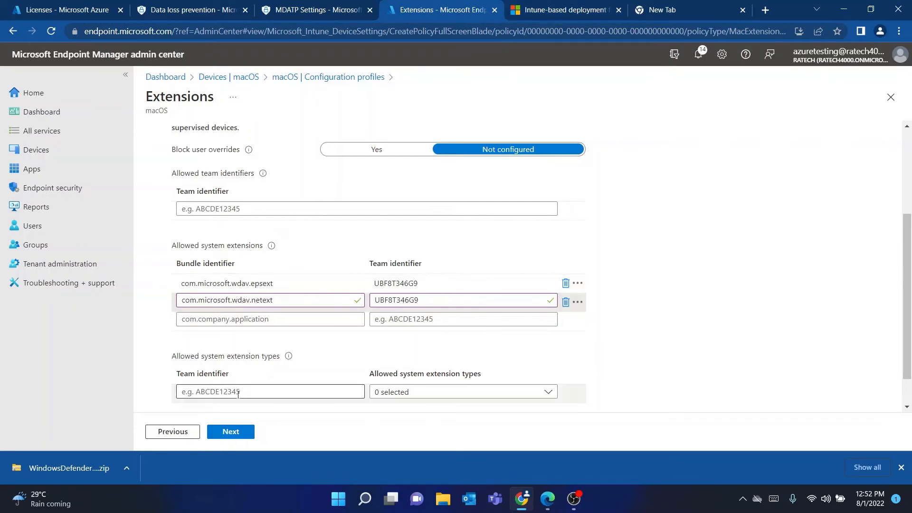
{"action": "scroll", "coordinate": [376, 247], "scroll_direction": "up", "scroll_amount": 2}
{"action": "scroll", "coordinate": [377, 246], "scroll_direction": "down", "scroll_amount": 3}
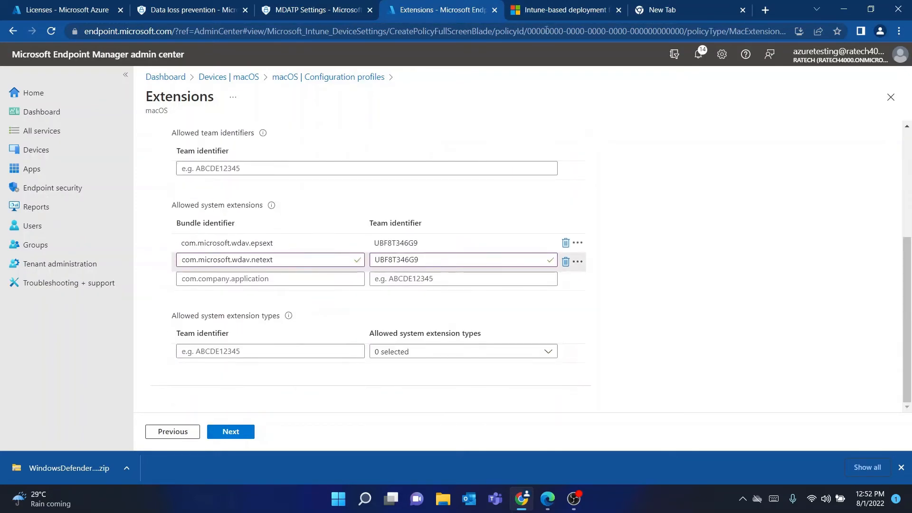
{"action": "left_click", "coordinate": [540, 4]}
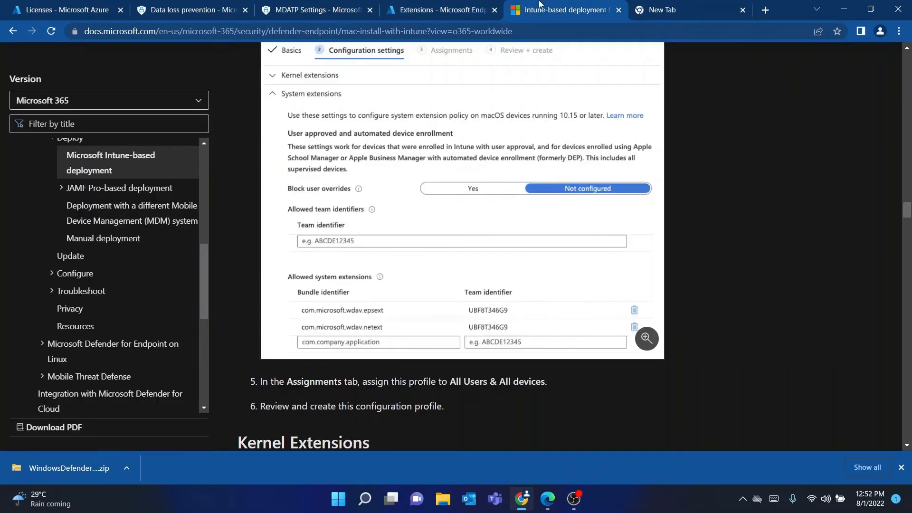
{"action": "left_click", "coordinate": [445, 4]}
Assign the Extensions profile to the Intune Enrolled Devices group, then review and create it
{"action": "left_click", "coordinate": [232, 430]}
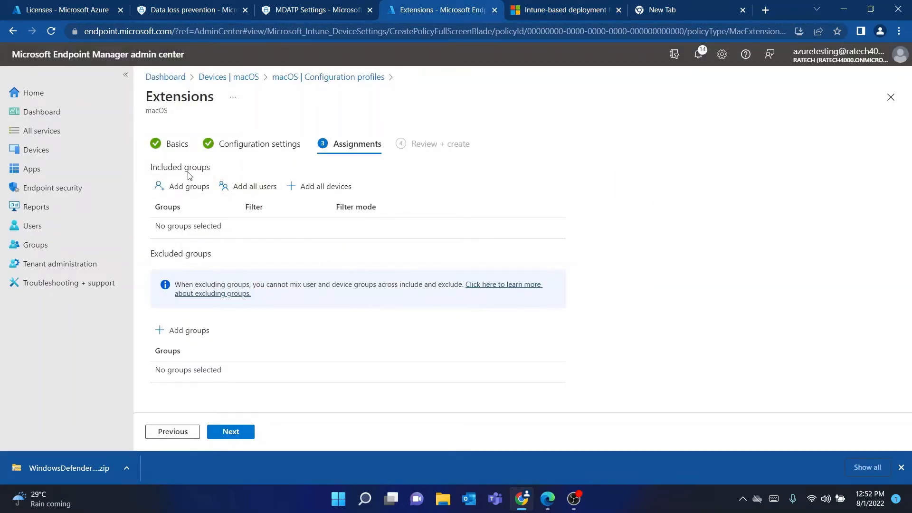
{"action": "left_click", "coordinate": [203, 181]}
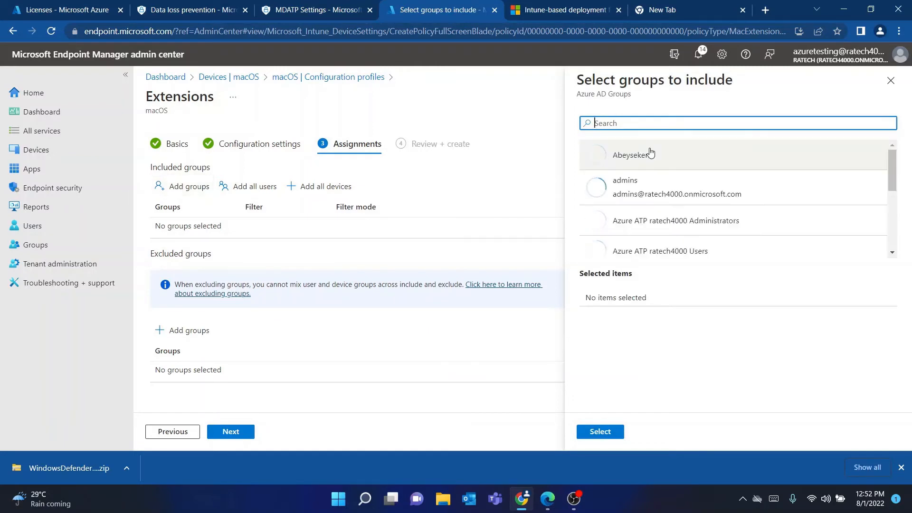
{"action": "type", "text": "intune"}
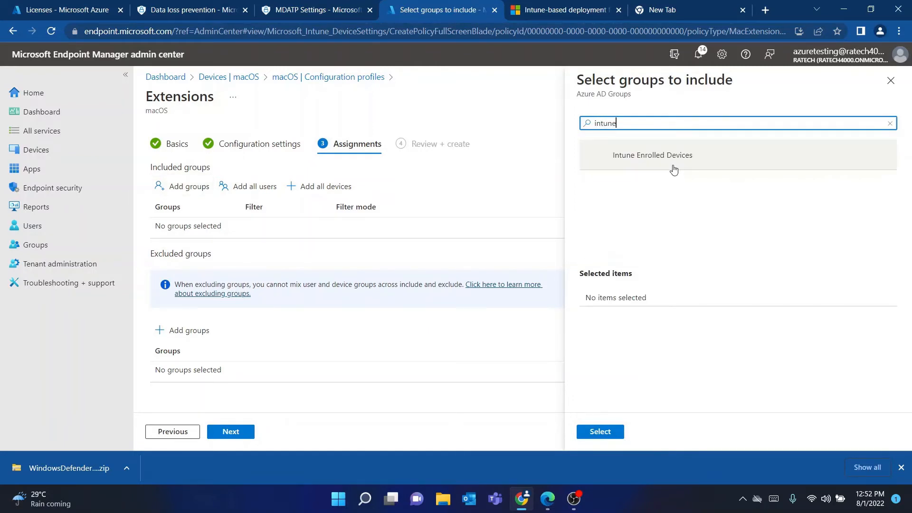
{"action": "left_click", "coordinate": [673, 167]}
{"action": "left_click", "coordinate": [609, 432]}
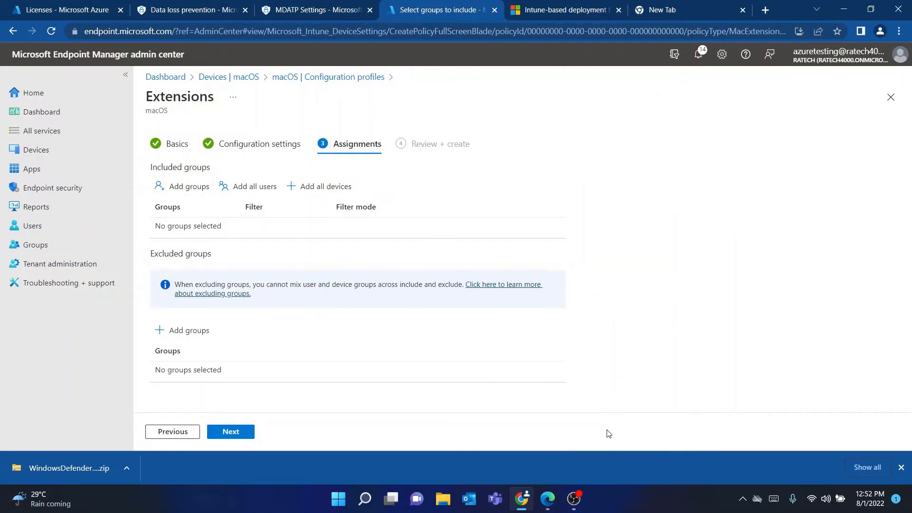
{"action": "left_click", "coordinate": [234, 435]}
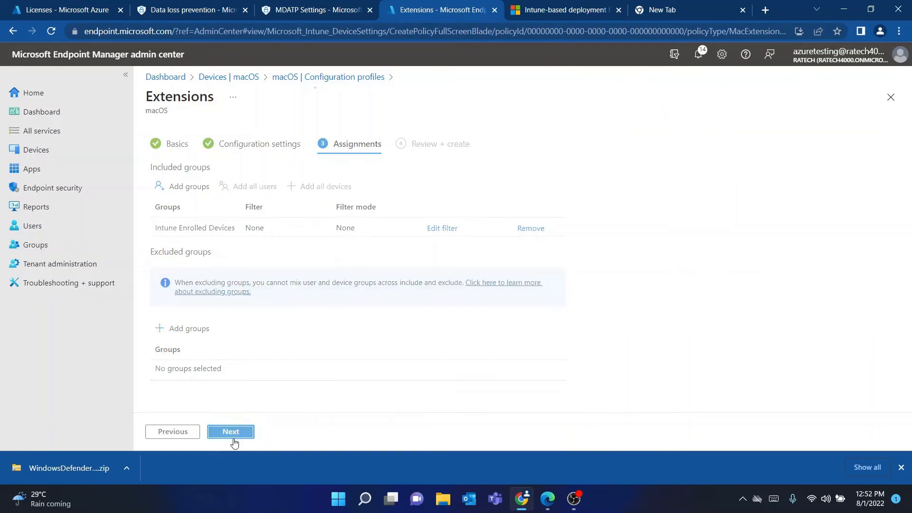
{"action": "left_click", "coordinate": [234, 430]}
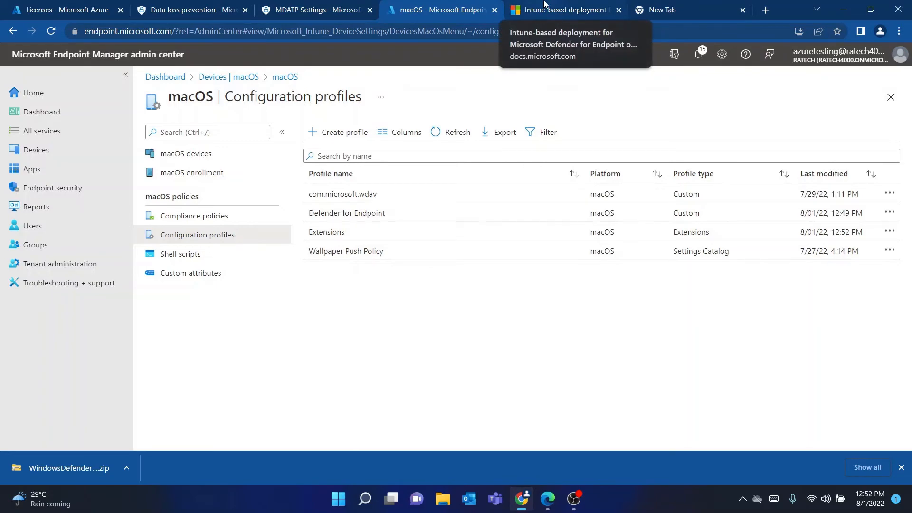
Start a new macOS configuration profile and consult the documentation's Kernel Extensions instructions
{"action": "left_click", "coordinate": [358, 136]}
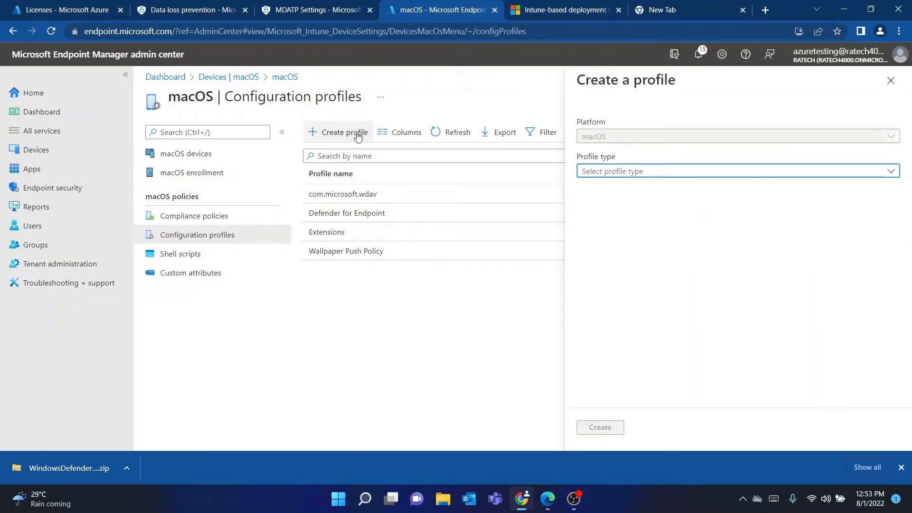
{"action": "left_click", "coordinate": [568, 8]}
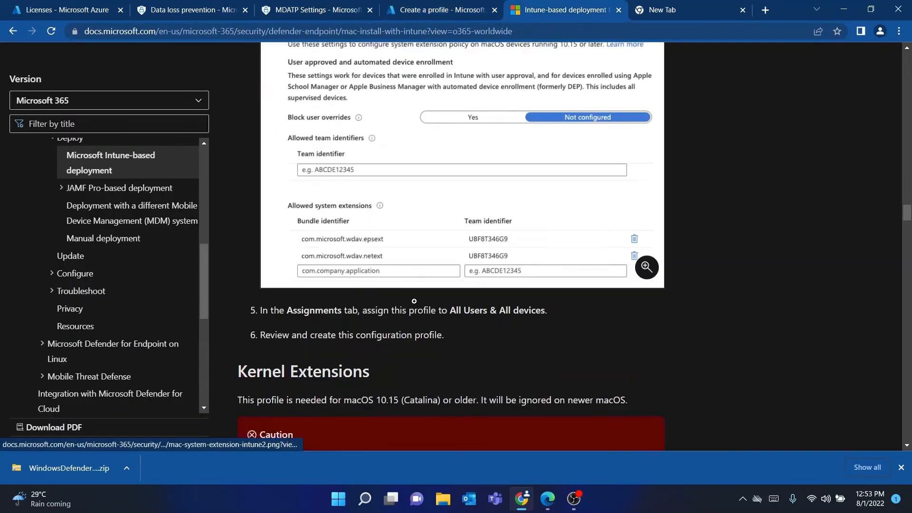
{"action": "scroll", "coordinate": [414, 301], "scroll_direction": "down", "scroll_amount": 10}
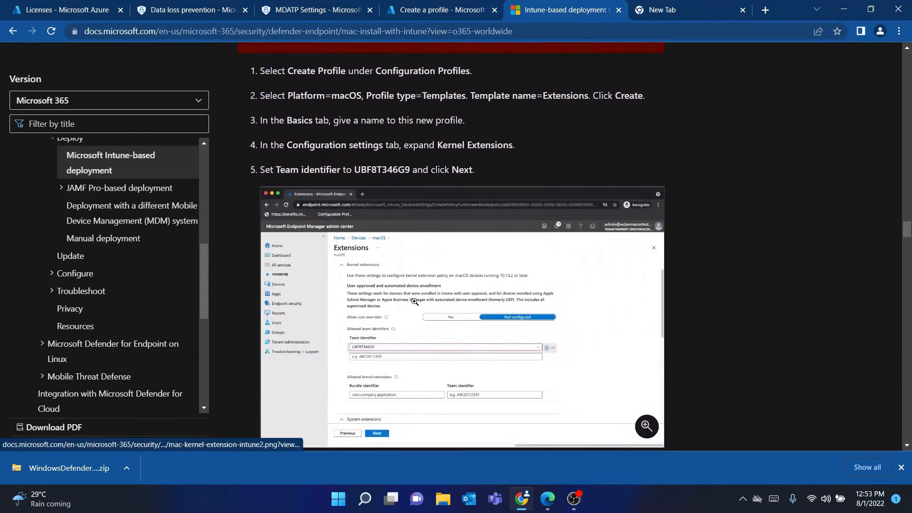
{"action": "scroll", "coordinate": [414, 301], "scroll_direction": "up", "scroll_amount": 4}
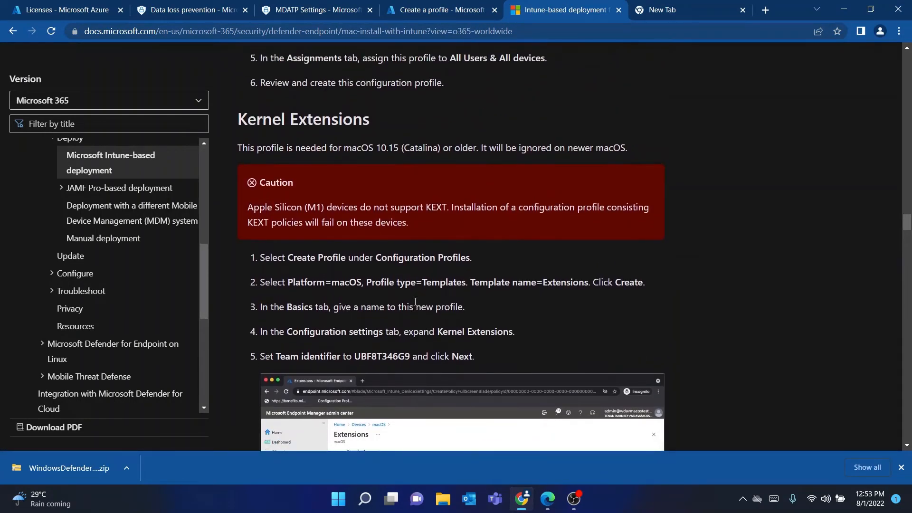
Review the Approve System Extensions section of the documentation, checking which macOS versions need that profile
{"action": "scroll", "coordinate": [415, 302], "scroll_direction": "up", "scroll_amount": 7}
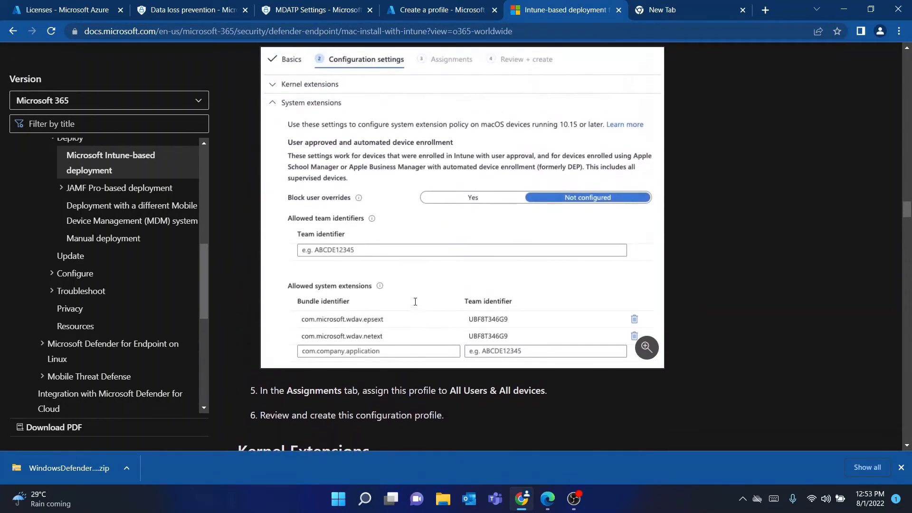
{"action": "scroll", "coordinate": [415, 301], "scroll_direction": "up", "scroll_amount": 3}
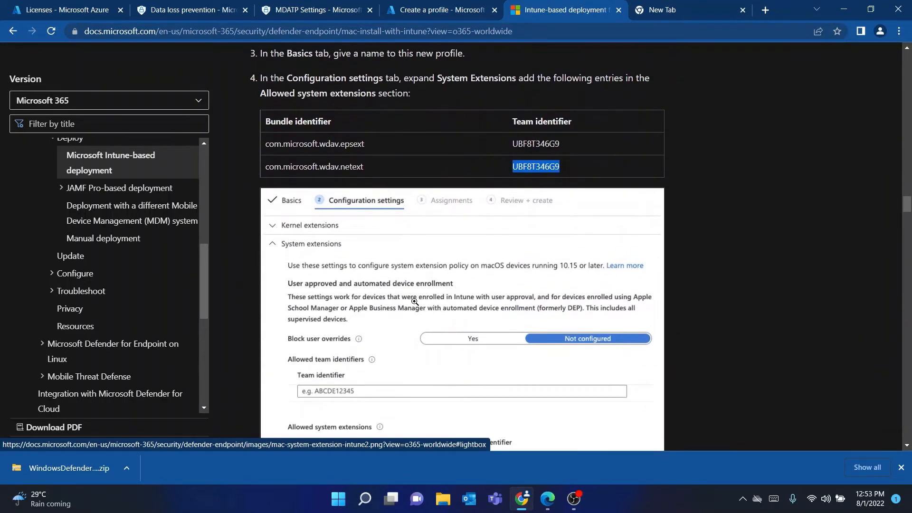
{"action": "left_click", "coordinate": [686, 217]}
{"action": "scroll", "coordinate": [571, 241], "scroll_direction": "up", "scroll_amount": 2}
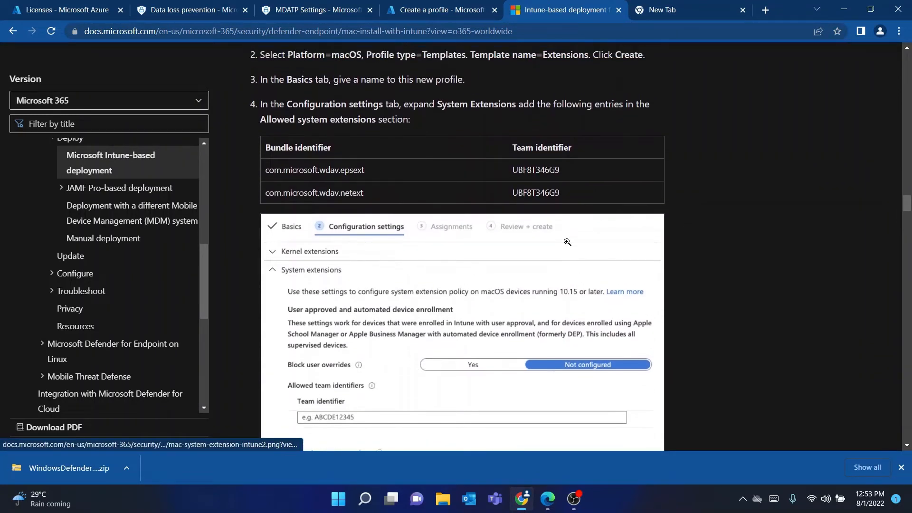
{"action": "scroll", "coordinate": [567, 242], "scroll_direction": "up", "scroll_amount": 3}
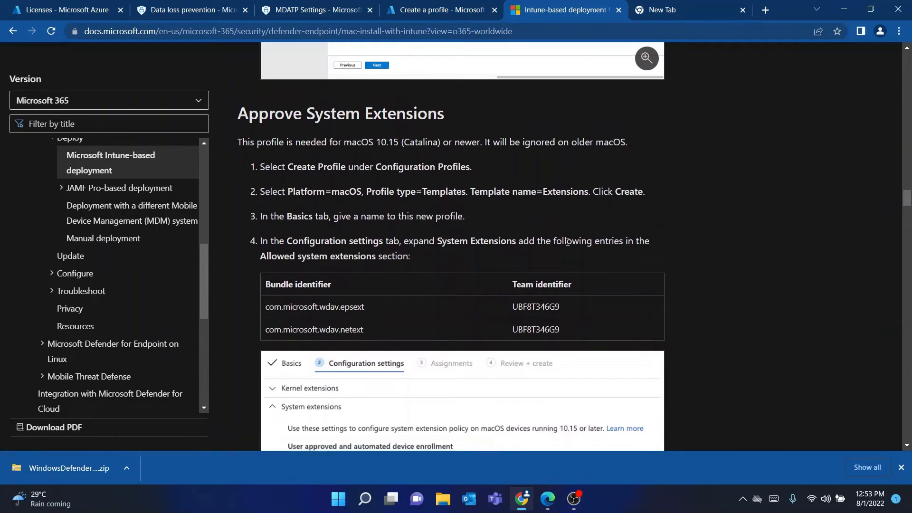
{"action": "scroll", "coordinate": [567, 242], "scroll_direction": "down", "scroll_amount": 1}
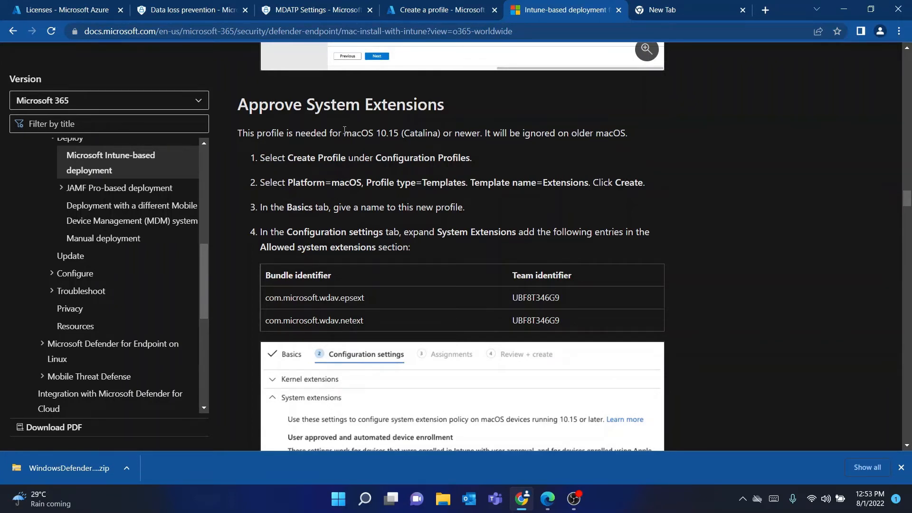
{"action": "left_click_drag", "start_coordinate": [344, 130], "coordinate": [400, 132]}
{"action": "left_click", "coordinate": [369, 108]}
{"action": "left_click_drag", "start_coordinate": [378, 132], "coordinate": [403, 133]}
{"action": "left_click", "coordinate": [483, 133]}
Examine the Kernel Extensions section's macOS version requirement, Apple Silicon caution and the sections that follow it
{"action": "scroll", "coordinate": [402, 283], "scroll_direction": "down", "scroll_amount": 15}
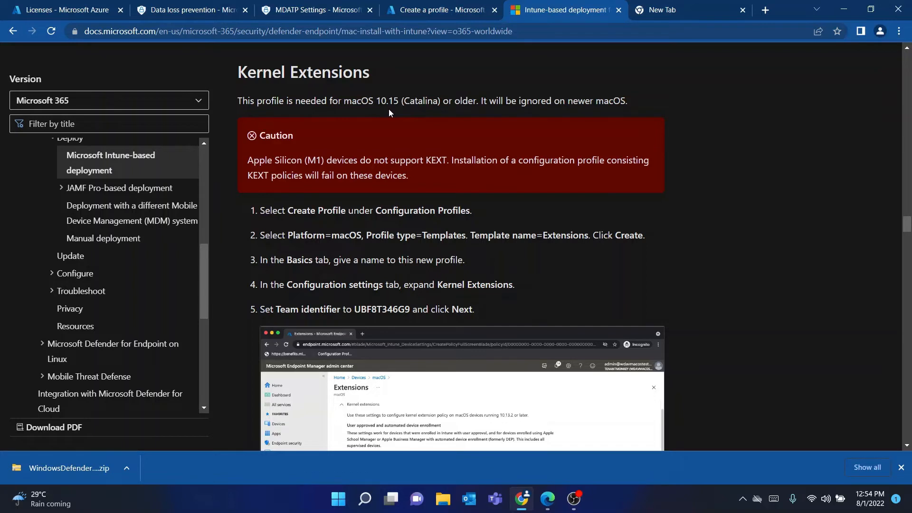
{"action": "scroll", "coordinate": [477, 255], "scroll_direction": "down", "scroll_amount": 1}
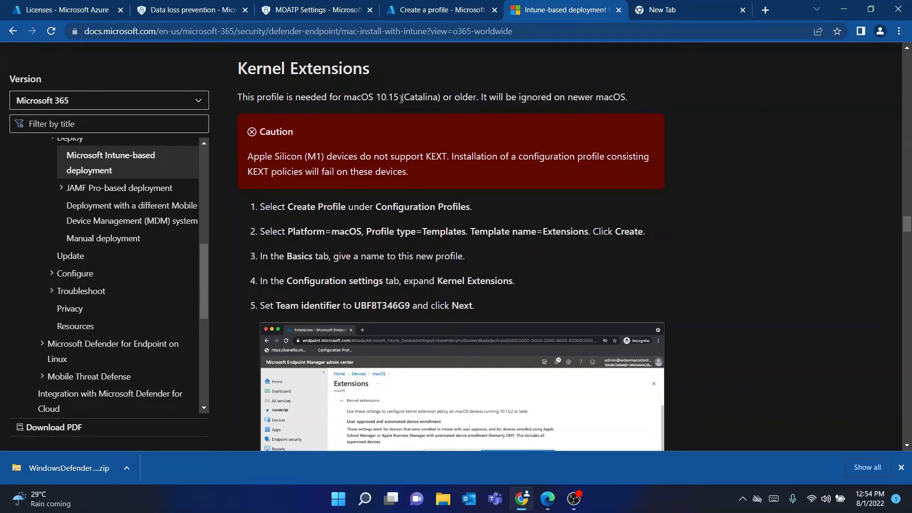
{"action": "scroll", "coordinate": [497, 301], "scroll_direction": "down", "scroll_amount": 12}
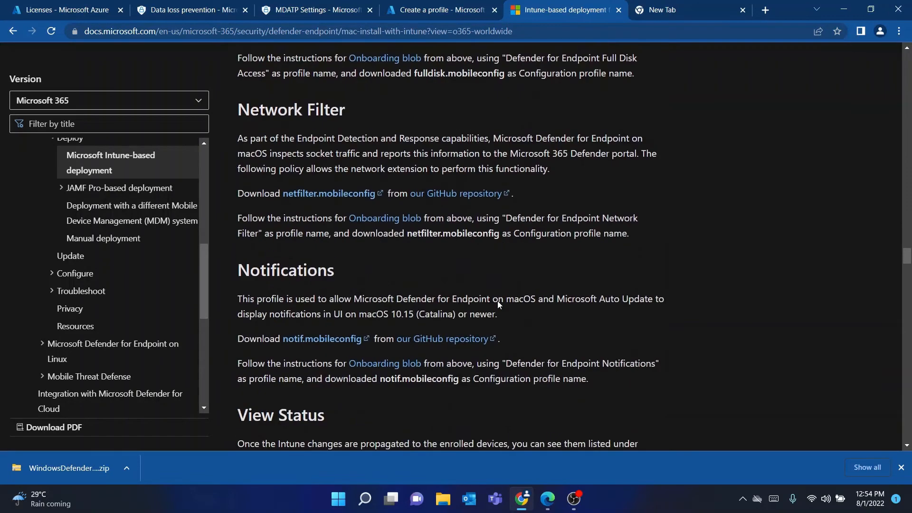
{"action": "scroll", "coordinate": [497, 301], "scroll_direction": "up", "scroll_amount": 9}
{"action": "scroll", "coordinate": [497, 302], "scroll_direction": "up", "scroll_amount": 3}
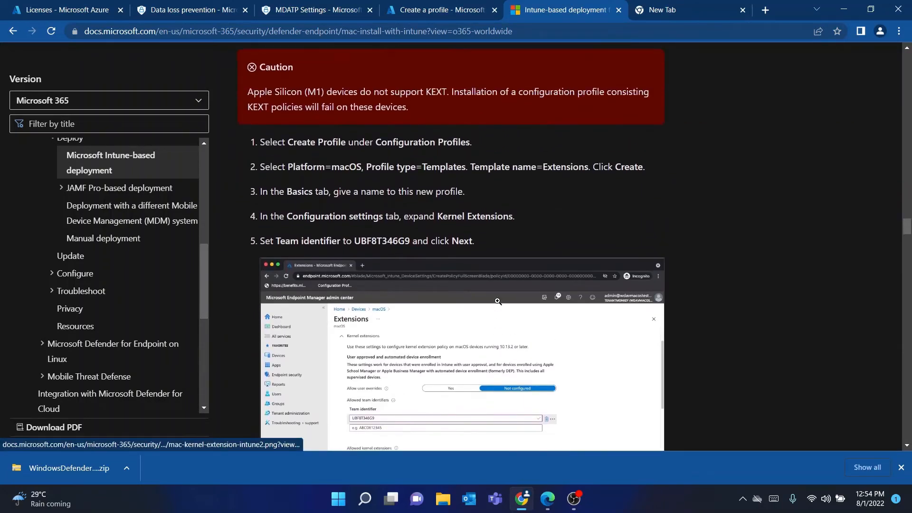
Open the fulldisk.mobileconfig file linked in the documentation's Full Disk Access section
{"action": "scroll", "coordinate": [498, 301], "scroll_direction": "down", "scroll_amount": 5}
{"action": "scroll", "coordinate": [498, 302], "scroll_direction": "down", "scroll_amount": 7}
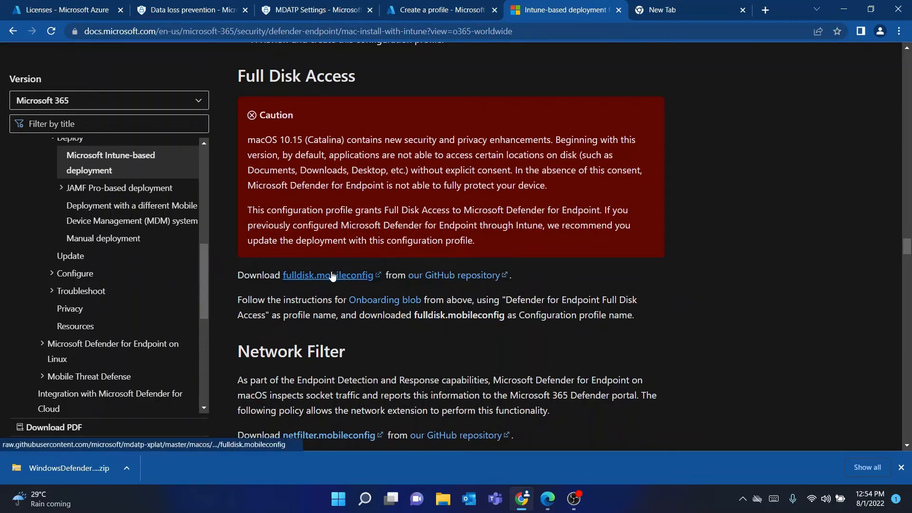
{"action": "left_click", "coordinate": [332, 277]}
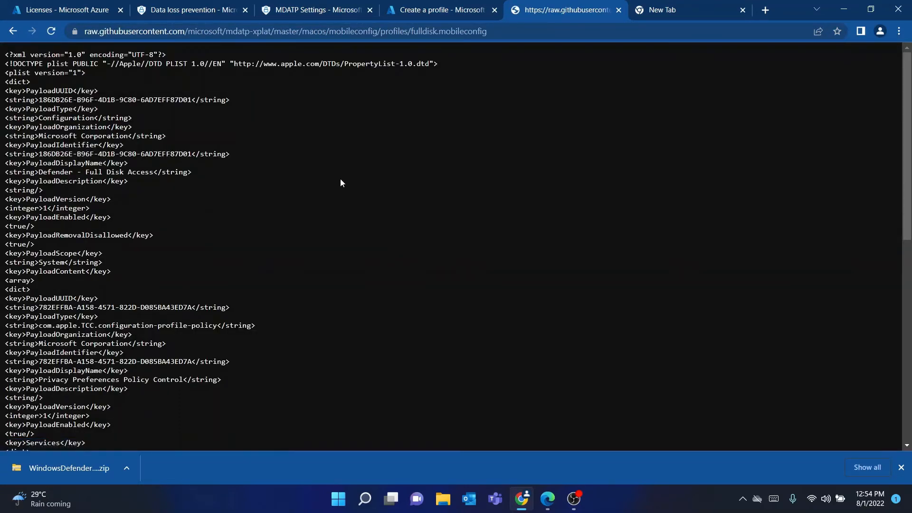
Save the fulldisk.mobileconfig page to the Downloads folder as a TXT file named fulldisk.mobileconfig
{"action": "scroll", "coordinate": [340, 179], "scroll_direction": "down", "scroll_amount": 10}
{"action": "scroll", "coordinate": [340, 183], "scroll_direction": "up", "scroll_amount": 10}
{"action": "right_click", "coordinate": [340, 183]}
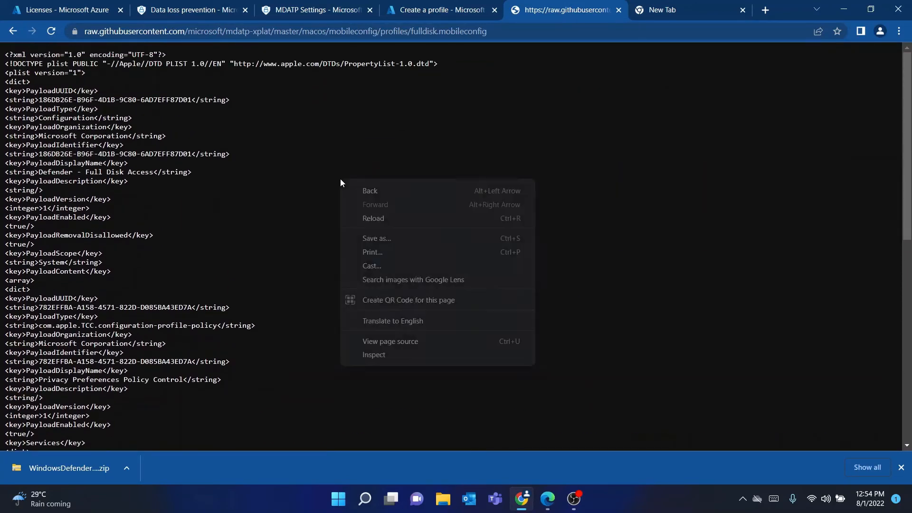
{"action": "left_click", "coordinate": [382, 238]}
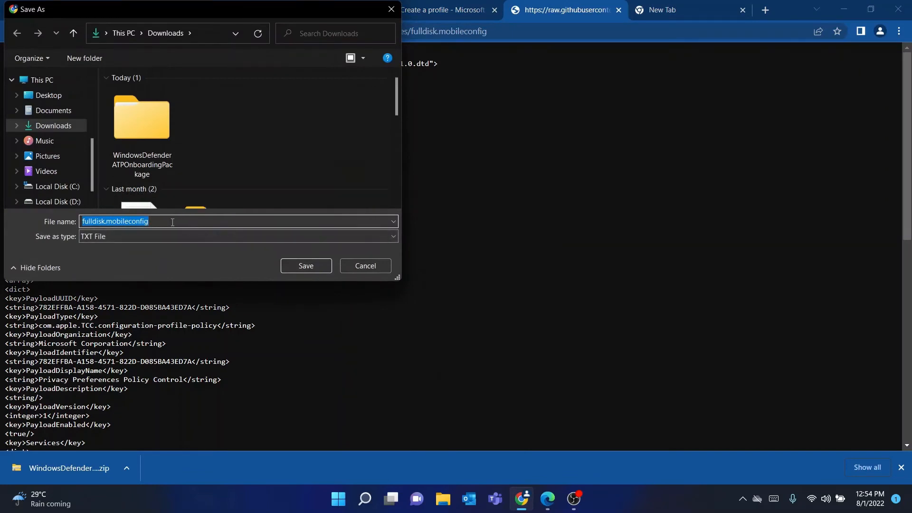
{"action": "left_click", "coordinate": [172, 222]}
{"action": "left_click", "coordinate": [312, 235]}
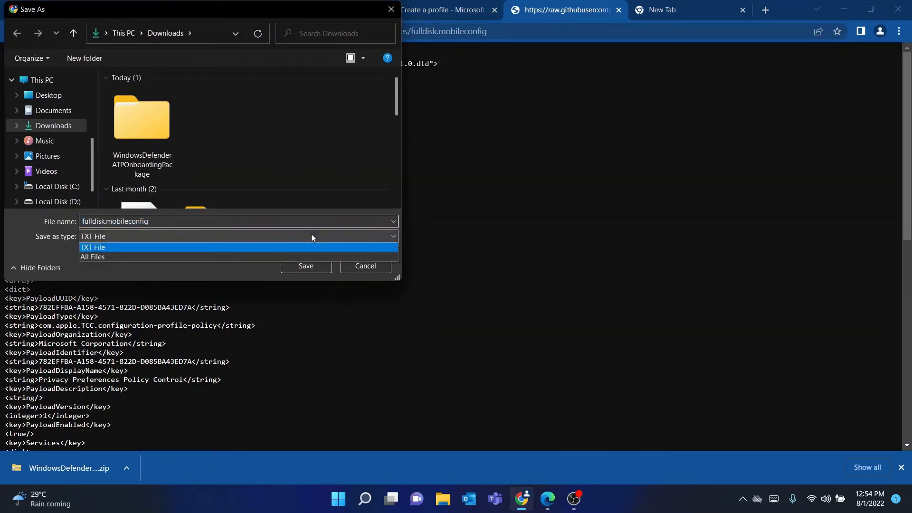
{"action": "left_click", "coordinate": [312, 234]}
{"action": "left_click", "coordinate": [312, 235]}
{"action": "left_click", "coordinate": [312, 235]}
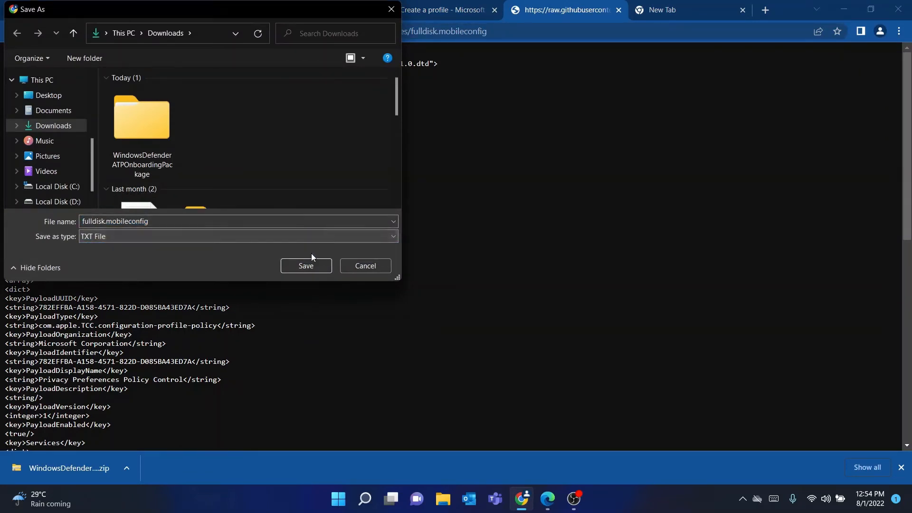
{"action": "left_click", "coordinate": [308, 265]}
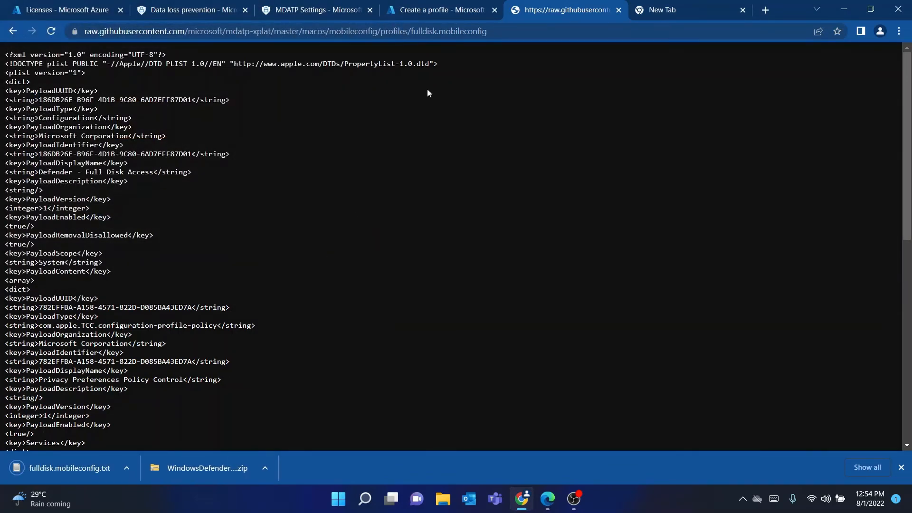
Create a macOS configuration profile in Endpoint Manager with the Templates profile type and the Custom template
{"action": "left_click", "coordinate": [451, 9]}
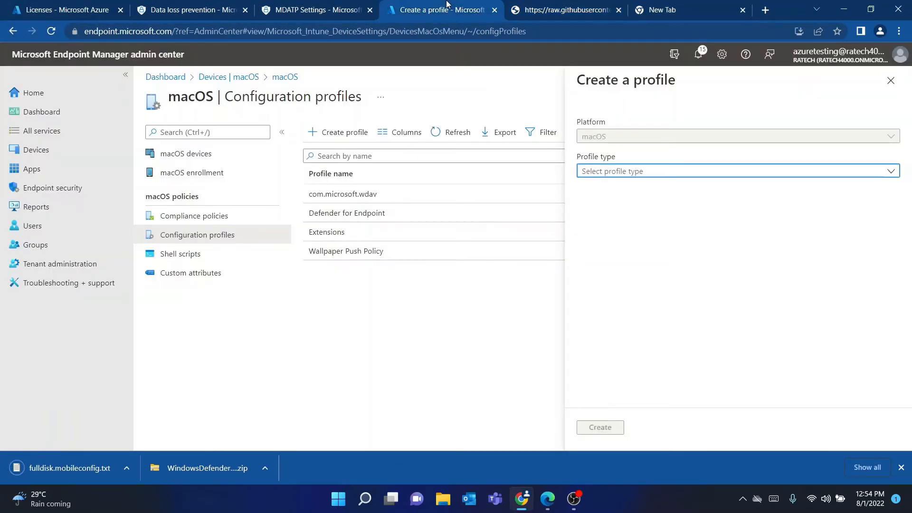
{"action": "left_click", "coordinate": [620, 175]}
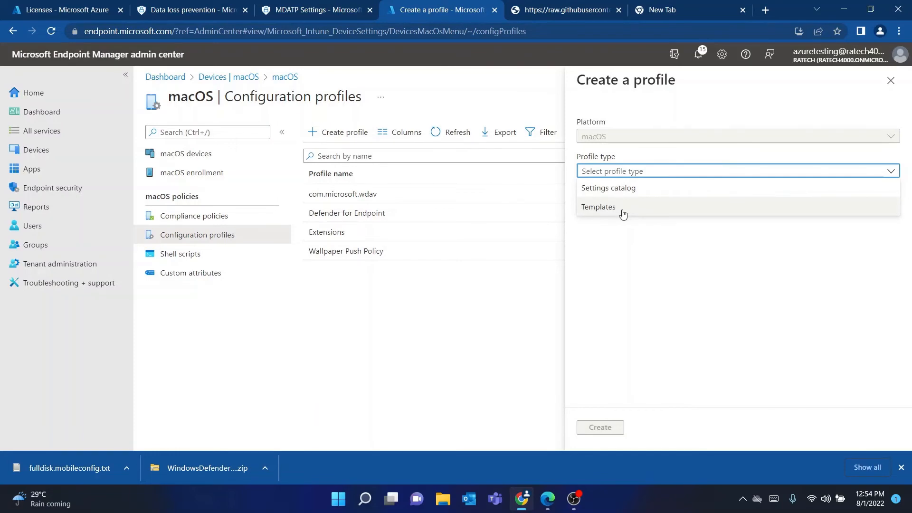
{"action": "left_click", "coordinate": [544, 6]}
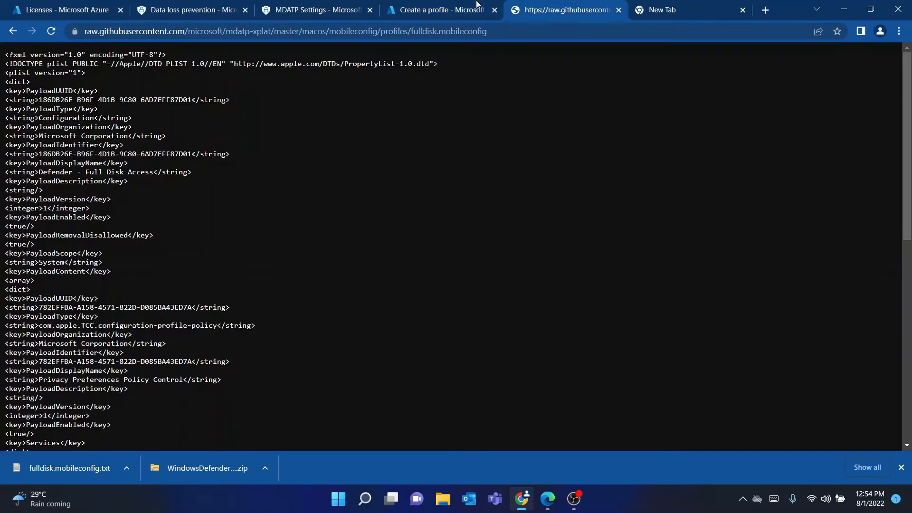
{"action": "left_click", "coordinate": [430, 8]}
{"action": "left_click", "coordinate": [593, 5]}
{"action": "left_click", "coordinate": [487, 6]}
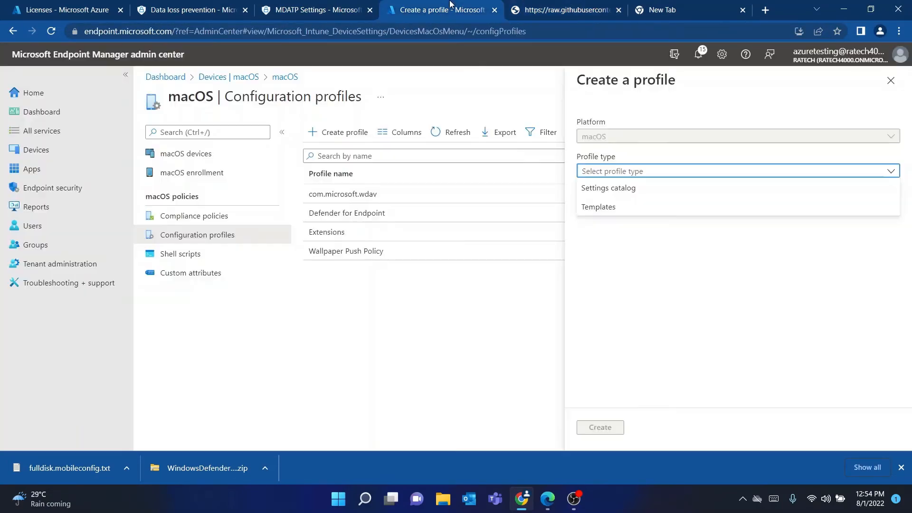
{"action": "left_click", "coordinate": [639, 212]}
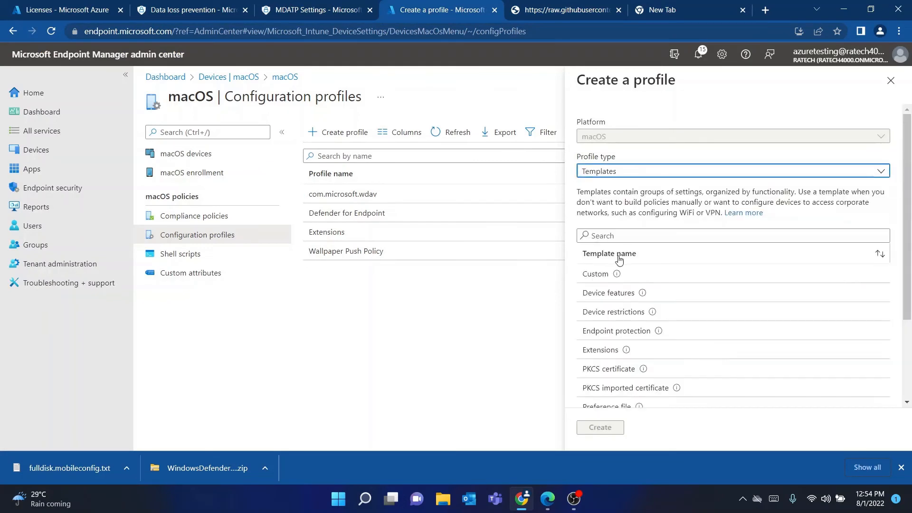
{"action": "left_click", "coordinate": [613, 274]}
{"action": "left_click", "coordinate": [602, 429]}
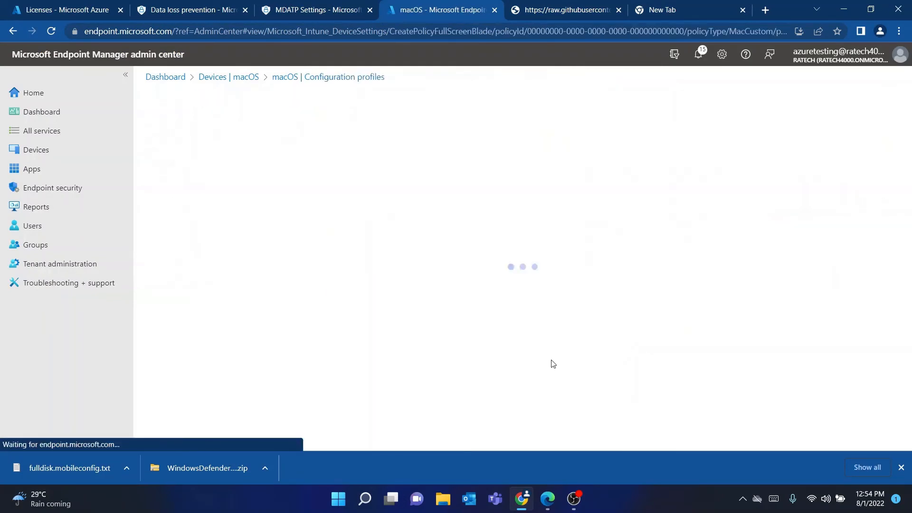
Name the profile Full Disk Access and proceed to its configuration settings
{"action": "left_click", "coordinate": [323, 167]}
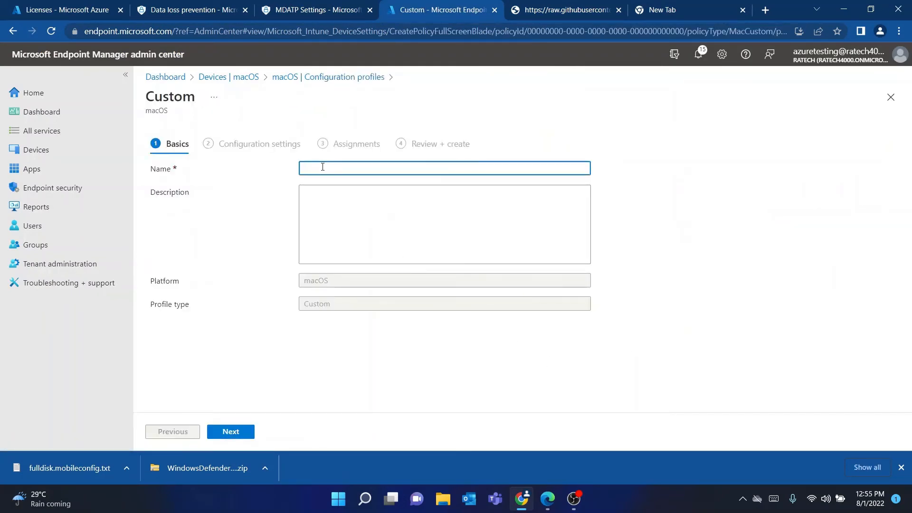
{"action": "type", "text": "Full Disk Access"}
{"action": "left_click", "coordinate": [230, 432]}
Set the custom configuration profile name to Full Disk Access, keeping Device channel as the deployment channel
{"action": "left_click", "coordinate": [335, 163]}
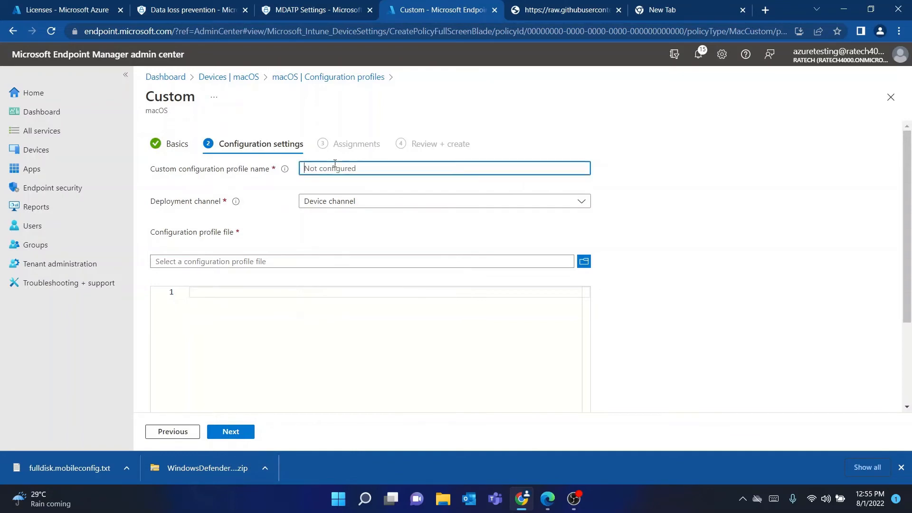
{"action": "type", "text": "Full Dis"}
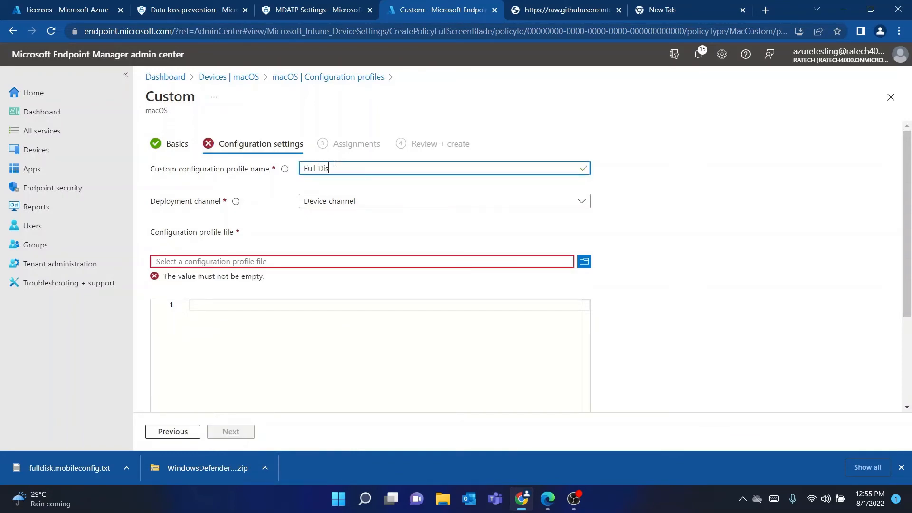
{"action": "type", "text": "k Access"}
{"action": "left_click", "coordinate": [384, 201]}
{"action": "left_click", "coordinate": [384, 202]}
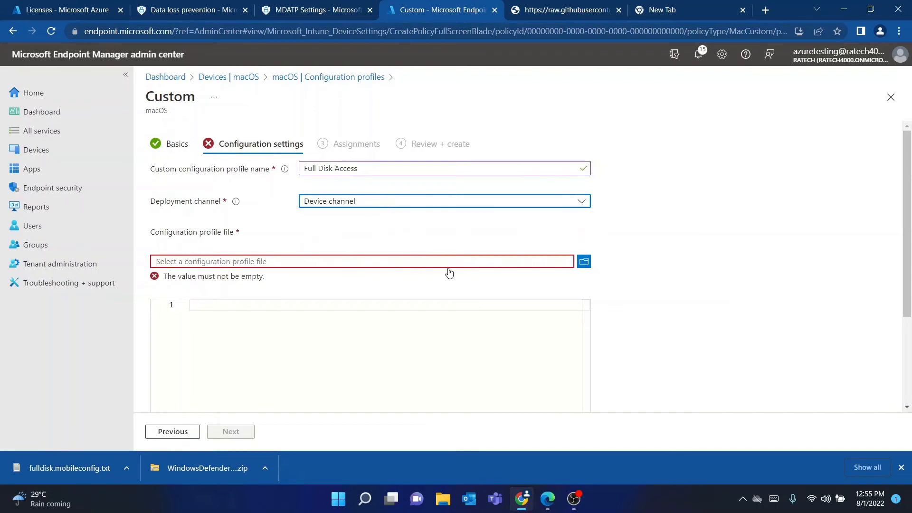
Try to upload fulldisk.mobileconfig.txt from Downloads as the configuration profile file, showing all file types
{"action": "left_click", "coordinate": [584, 262]}
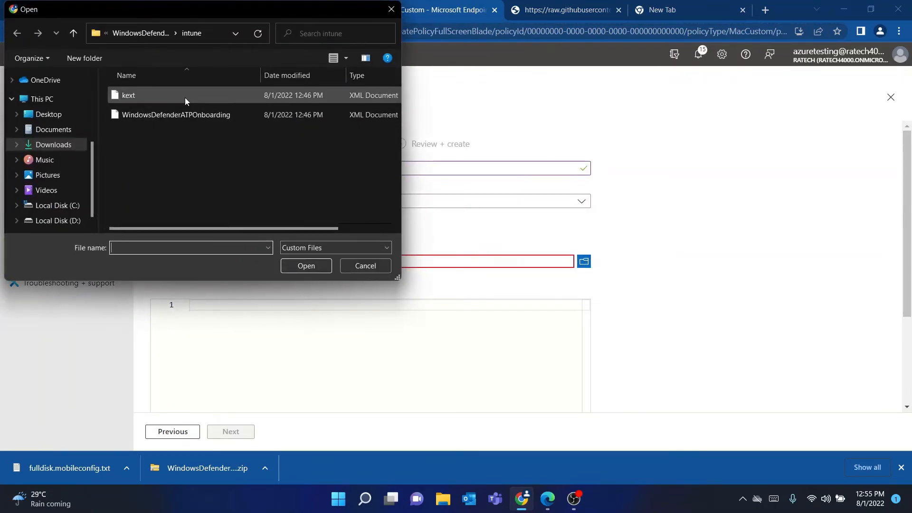
{"action": "left_click", "coordinate": [55, 145]}
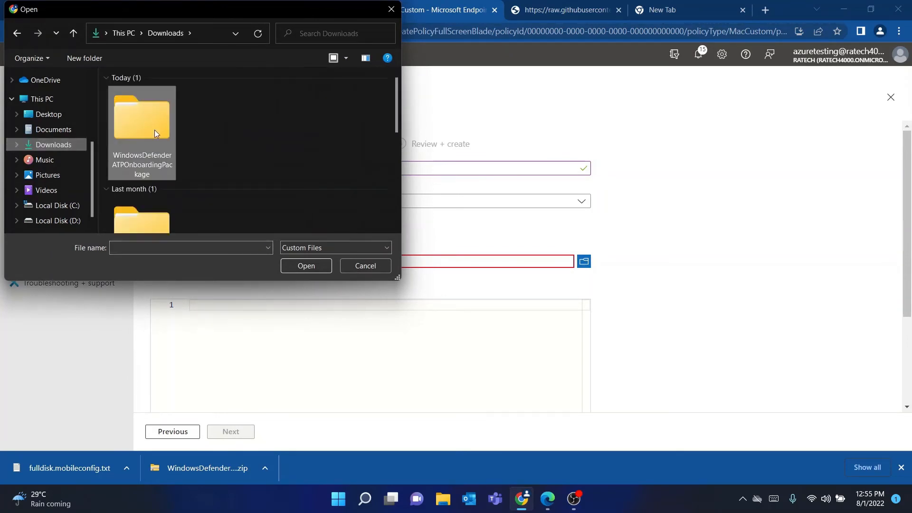
{"action": "left_click", "coordinate": [305, 249]}
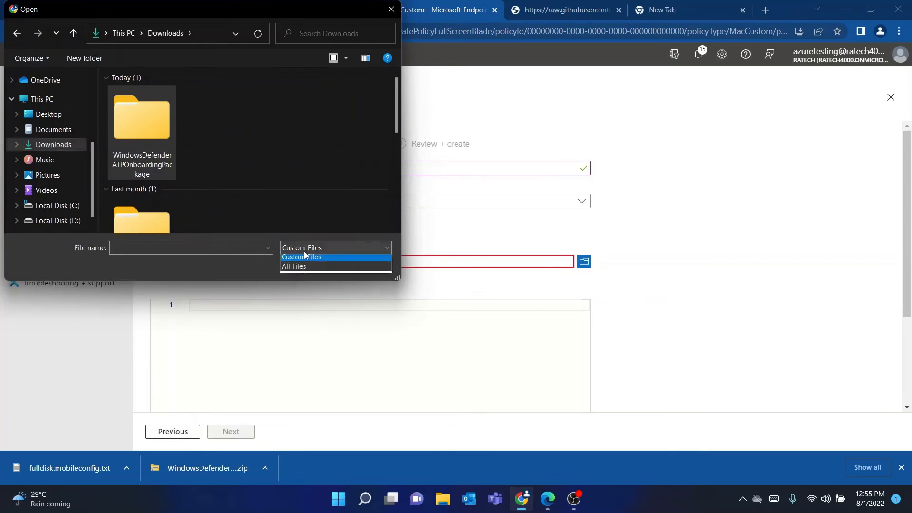
{"action": "left_click", "coordinate": [304, 271]}
{"action": "left_click", "coordinate": [164, 158]}
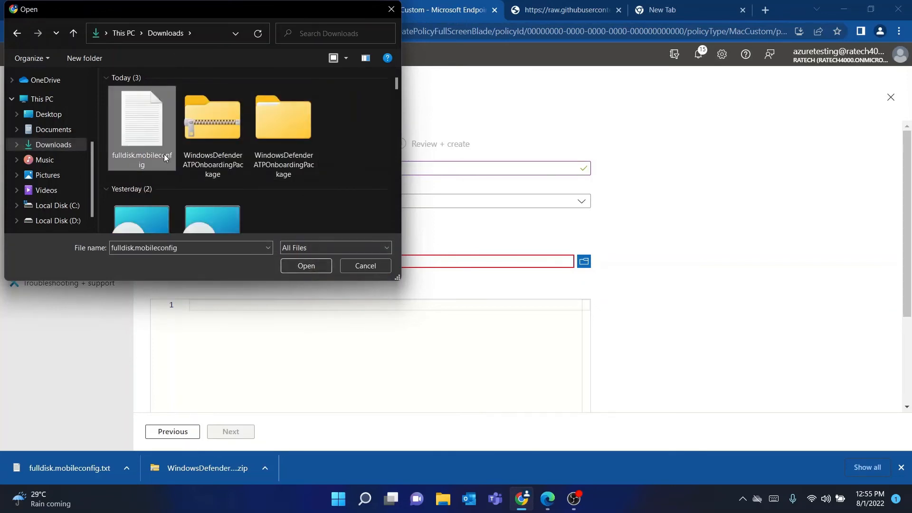
{"action": "double_click", "coordinate": [165, 158]}
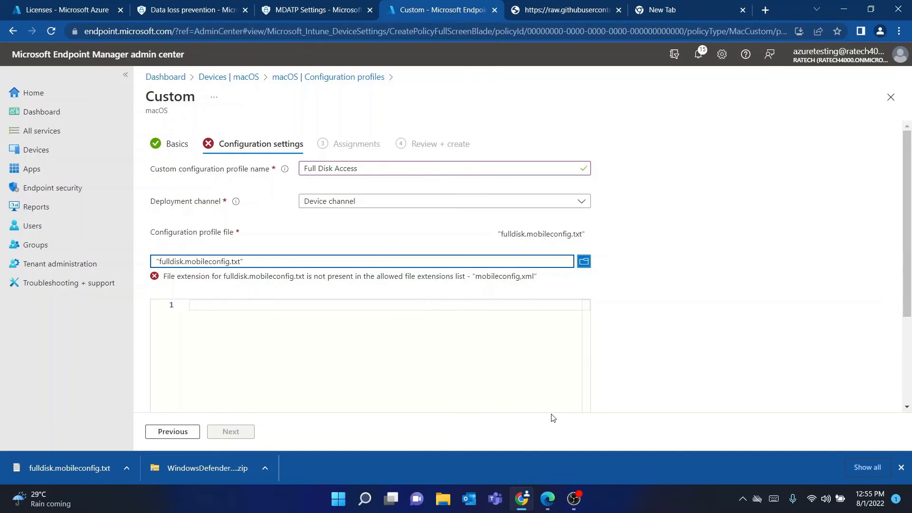
Switch to File Explorer and rename the fulldisk.mobileconfig text document in Downloads to fulldisk.mobileconfig.xml
{"action": "key", "text": "super+e"}
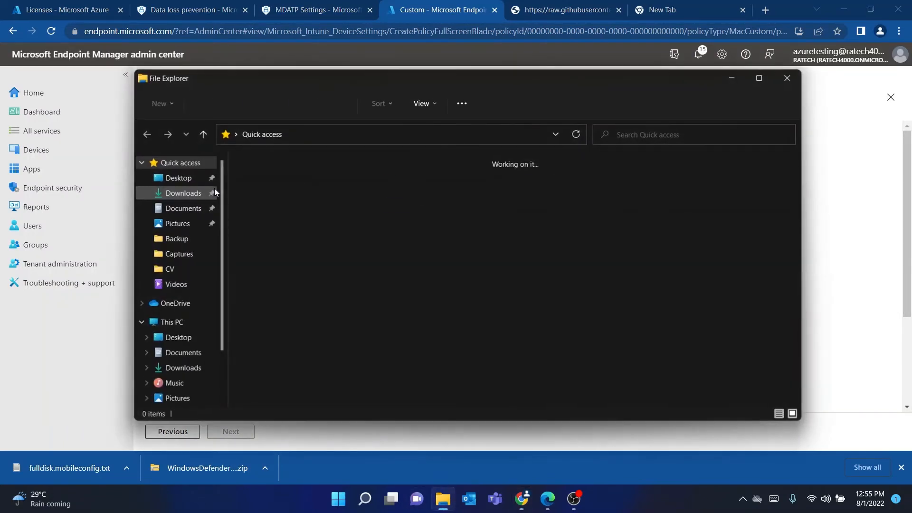
{"action": "left_click", "coordinate": [199, 193]}
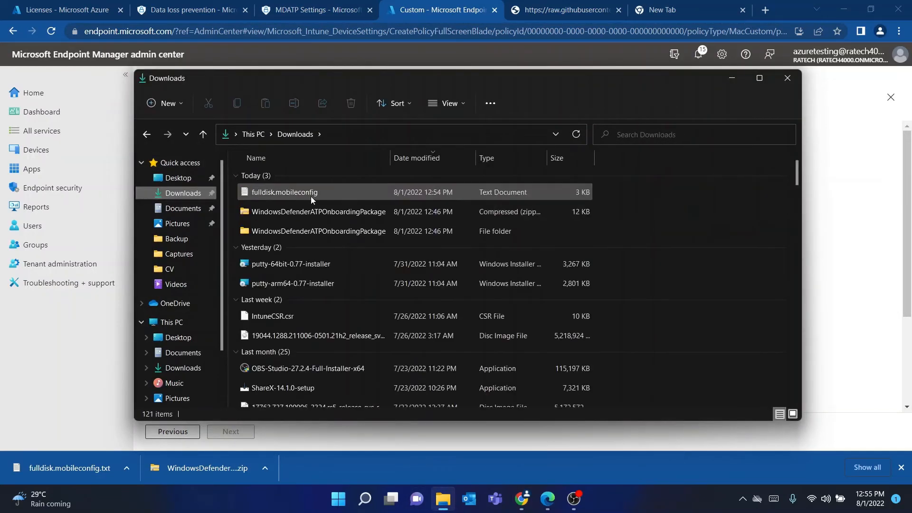
{"action": "right_click", "coordinate": [311, 196]}
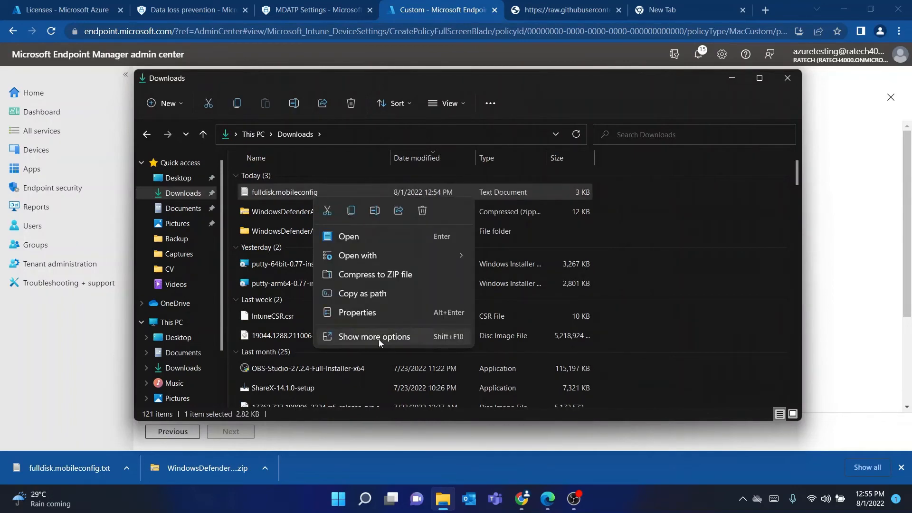
{"action": "left_click", "coordinate": [379, 338]}
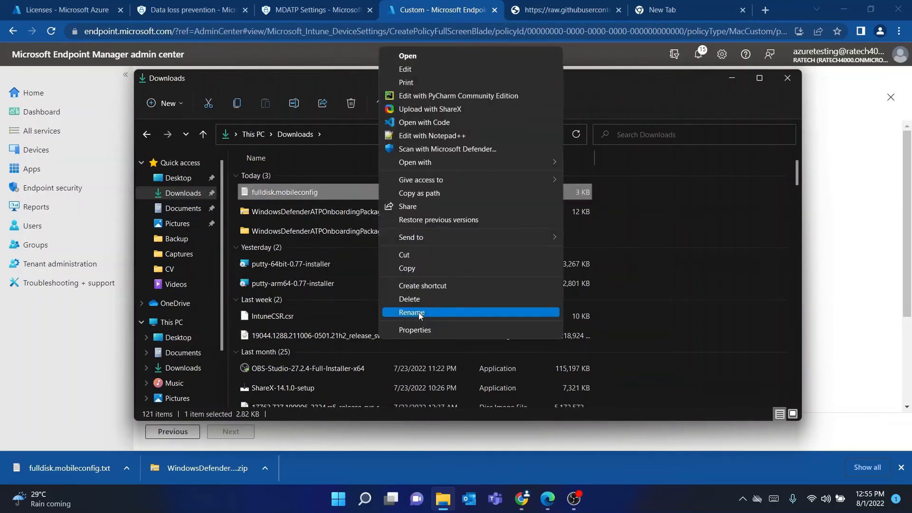
{"action": "left_click", "coordinate": [418, 312]}
{"action": "key", "text": "End"}
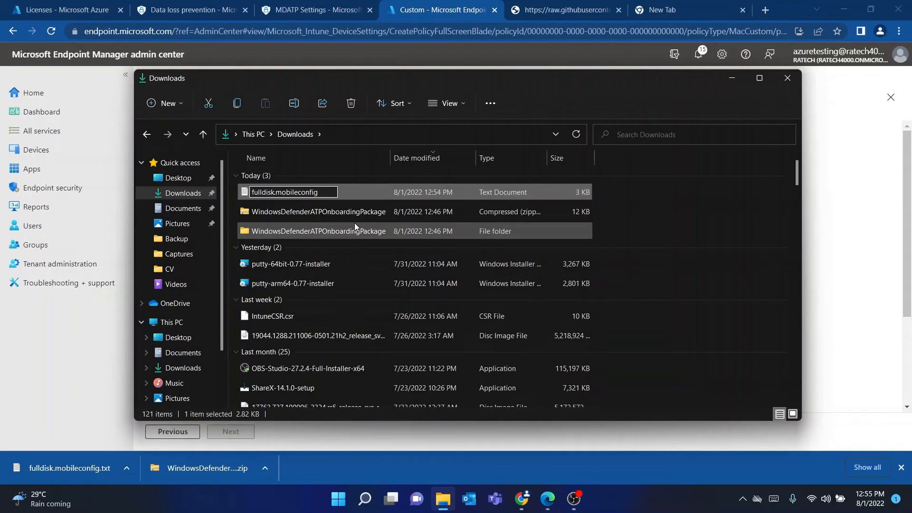
{"action": "type", "text": ".xml"}
{"action": "key", "text": "Return"}
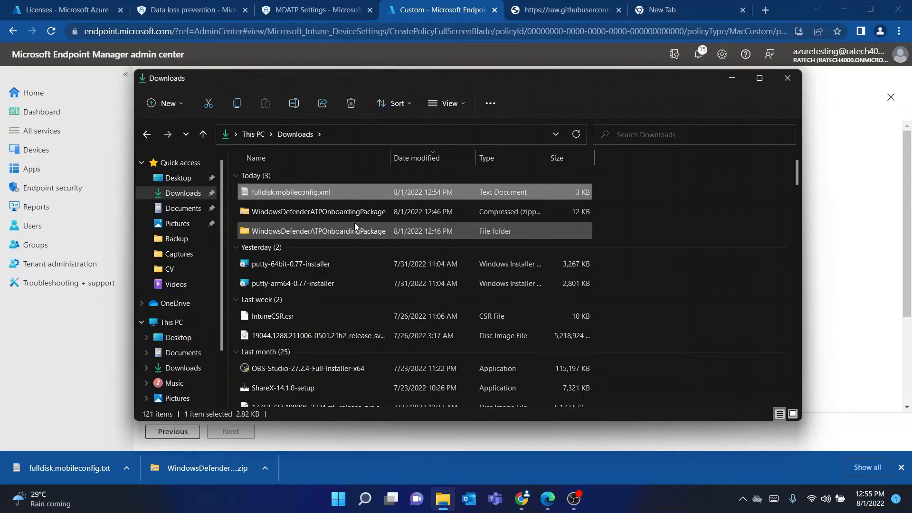
{"action": "right_click", "coordinate": [640, 185]}
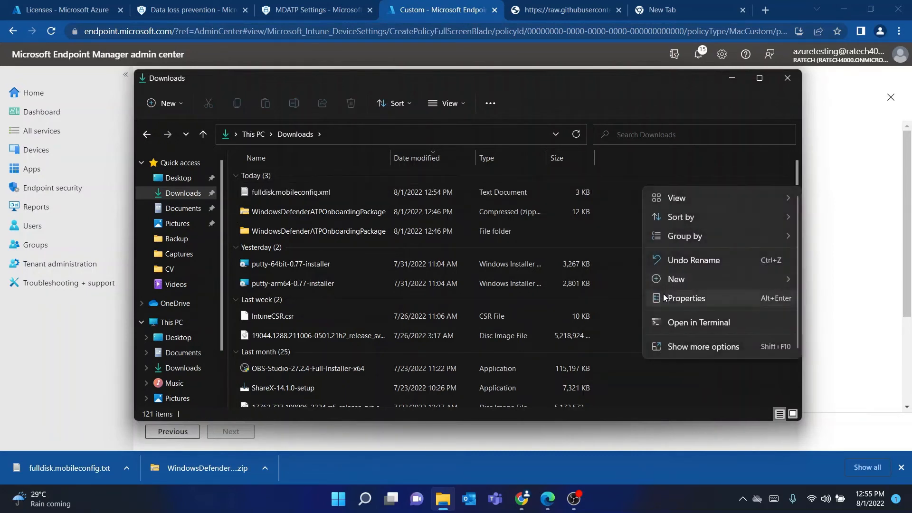
{"action": "left_click", "coordinate": [686, 342]}
{"action": "left_click", "coordinate": [699, 174]}
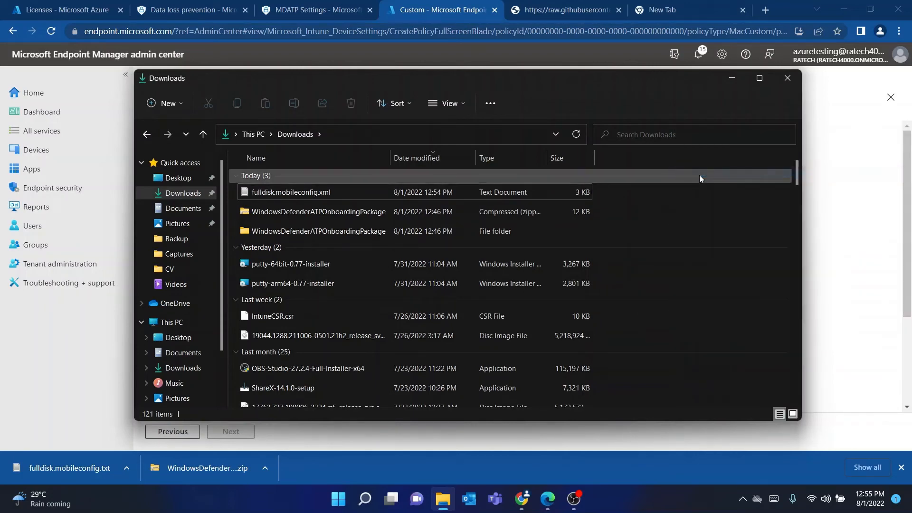
Open the fulldisk.mobileconfig.xml text document from Downloads in Notepad and start saving a copy with the type set to All files
{"action": "left_click", "coordinate": [510, 198]}
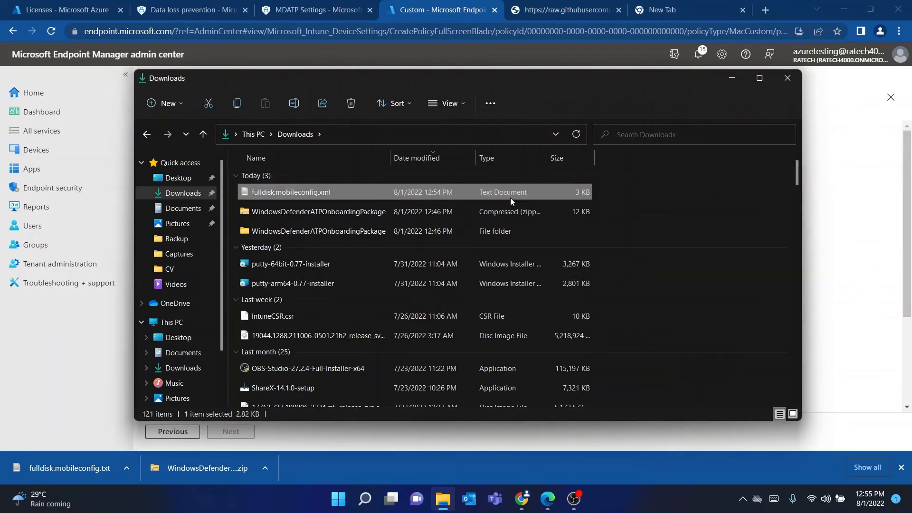
{"action": "right_click", "coordinate": [338, 192]}
{"action": "double_click", "coordinate": [315, 192]}
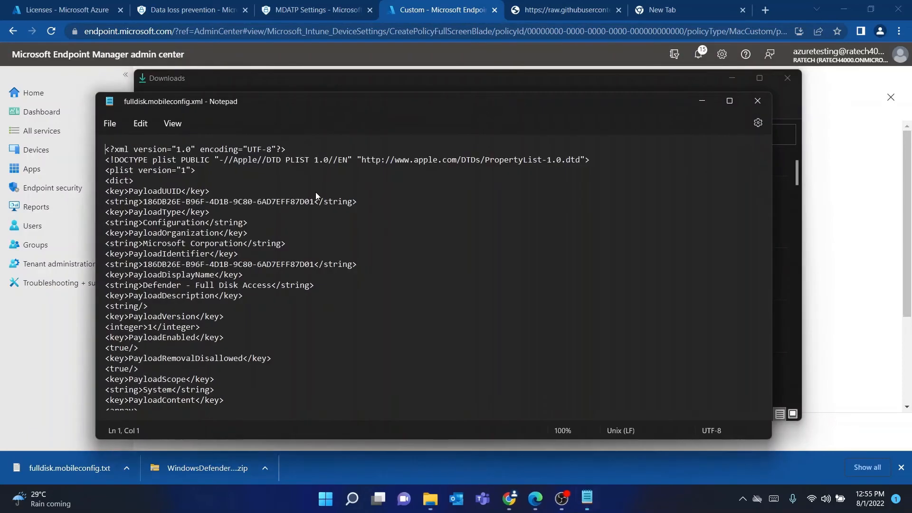
{"action": "left_click", "coordinate": [118, 128]}
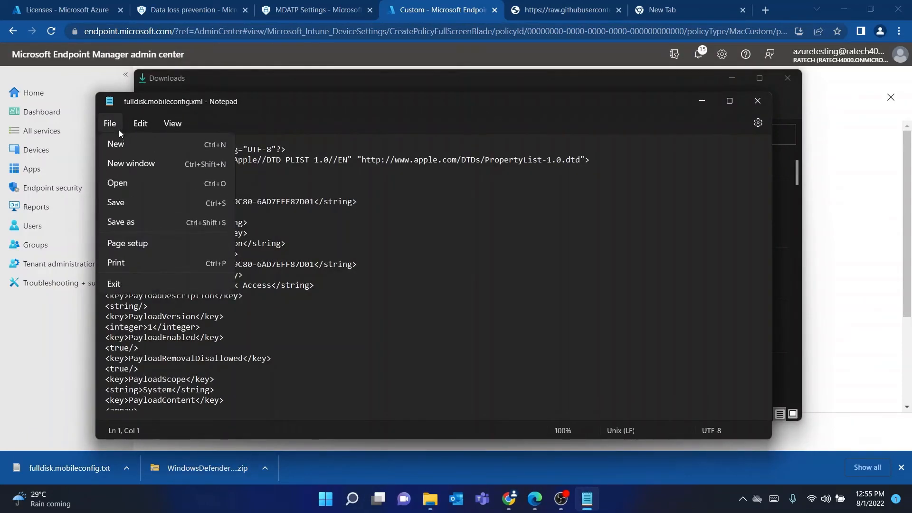
{"action": "left_click", "coordinate": [137, 223]}
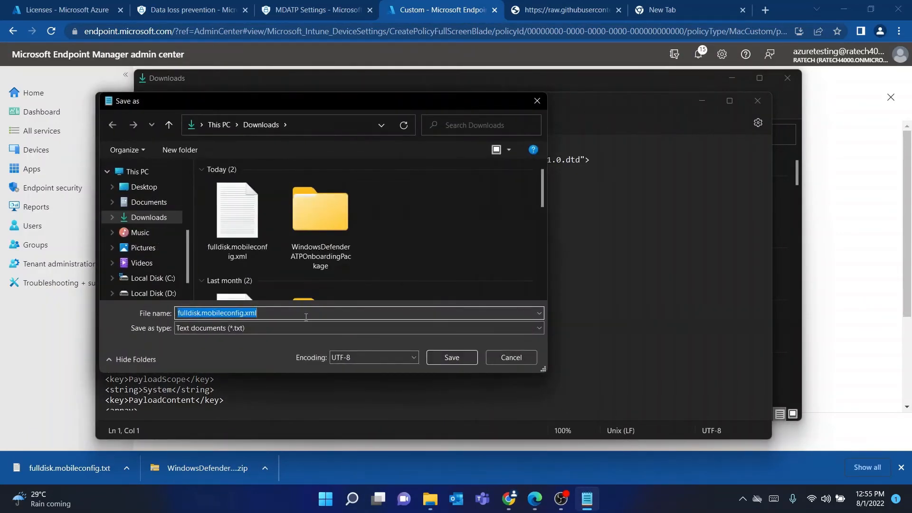
{"action": "left_click", "coordinate": [304, 328]}
{"action": "left_click", "coordinate": [303, 327]}
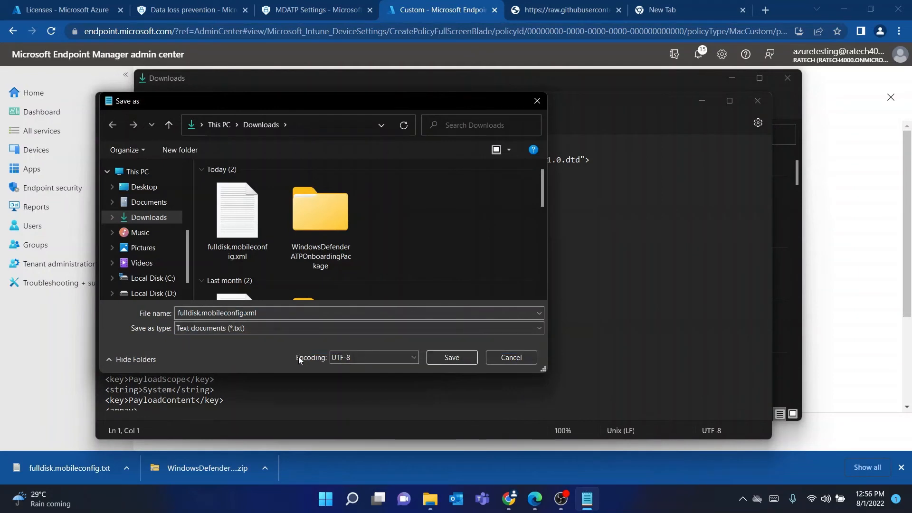
{"action": "left_click", "coordinate": [307, 329]}
{"action": "left_click", "coordinate": [298, 349]}
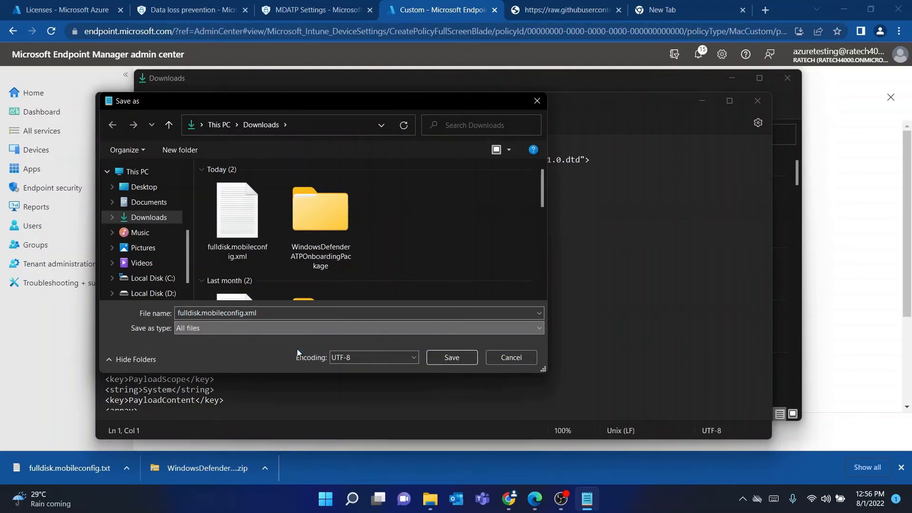
Save the copy in Downloads as fulldiskmobileconfig.xml, without the dot after fulldisk, and close Notepad
{"action": "double_click", "coordinate": [203, 314]}
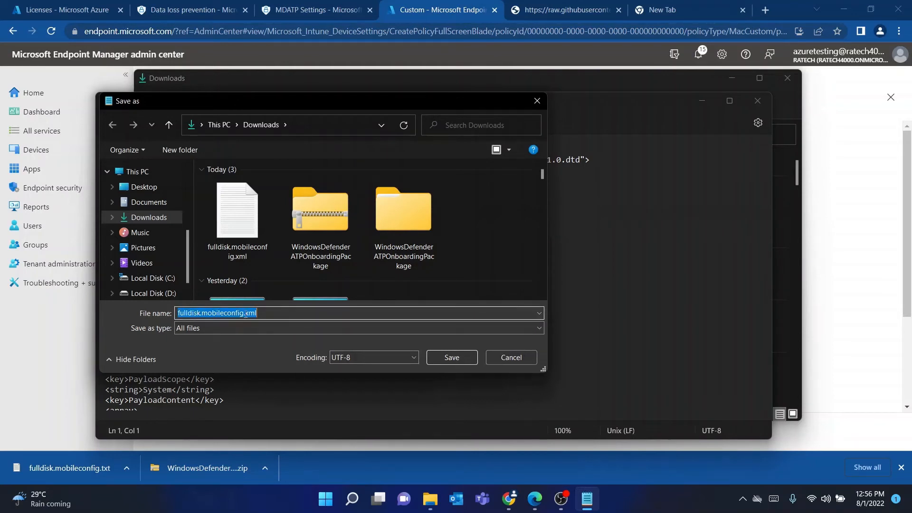
{"action": "left_click", "coordinate": [245, 313]}
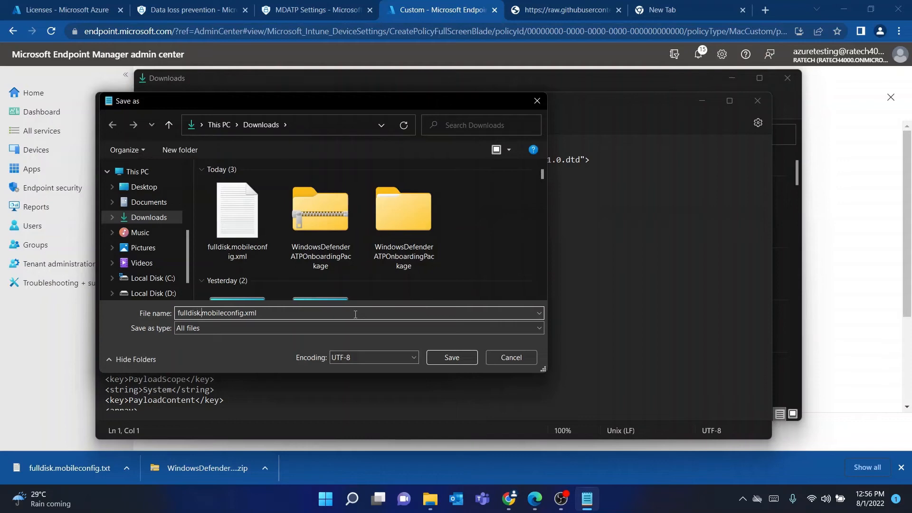
{"action": "key", "text": "BackSpace"}
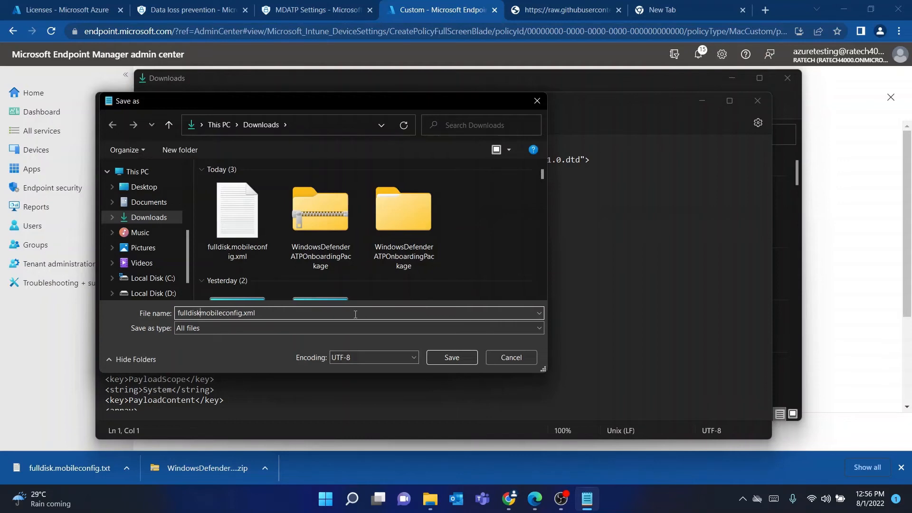
{"action": "left_click", "coordinate": [462, 358]}
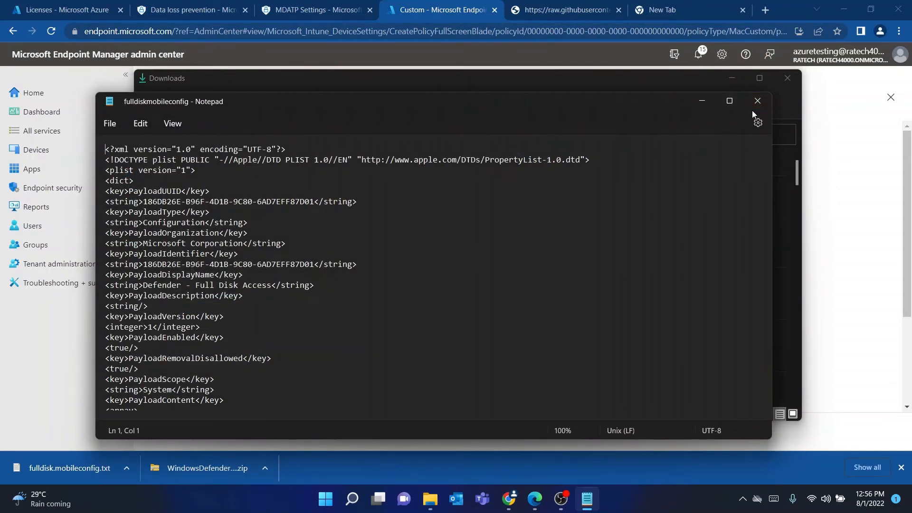
{"action": "left_click_drag", "start_coordinate": [752, 111], "coordinate": [757, 104]}
{"action": "left_click", "coordinate": [767, 98]}
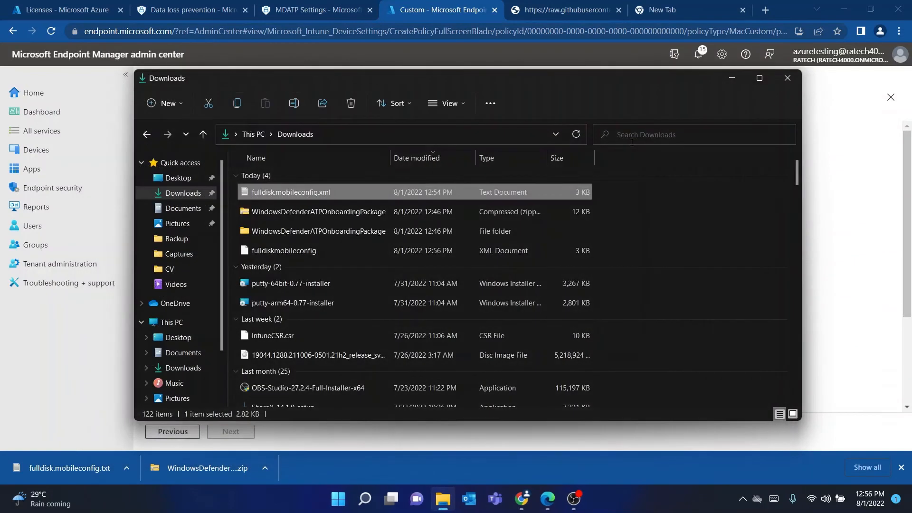
Leave File Explorer for the Endpoint Manager profile and upload fulldiskmobileconfig.xml from Downloads as its configuration profile file
{"action": "right_click", "coordinate": [624, 228]}
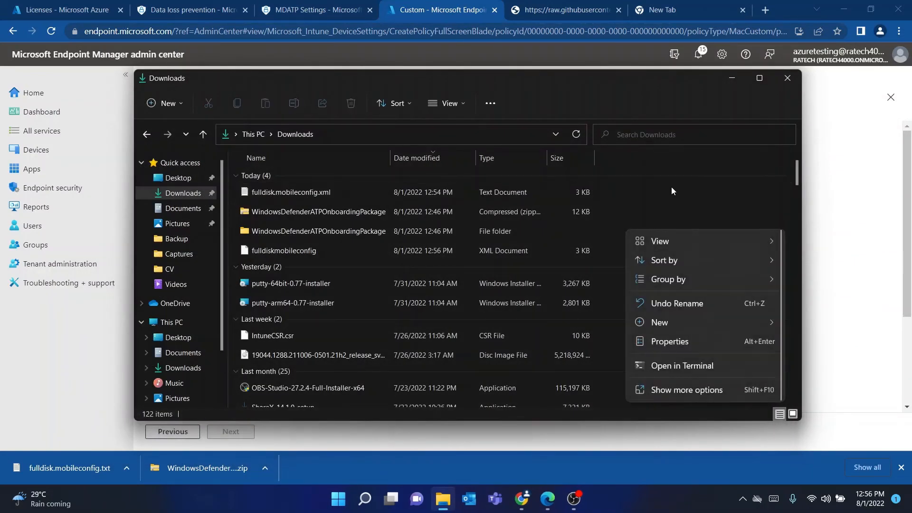
{"action": "left_click", "coordinate": [785, 76]}
{"action": "left_click", "coordinate": [796, 81]}
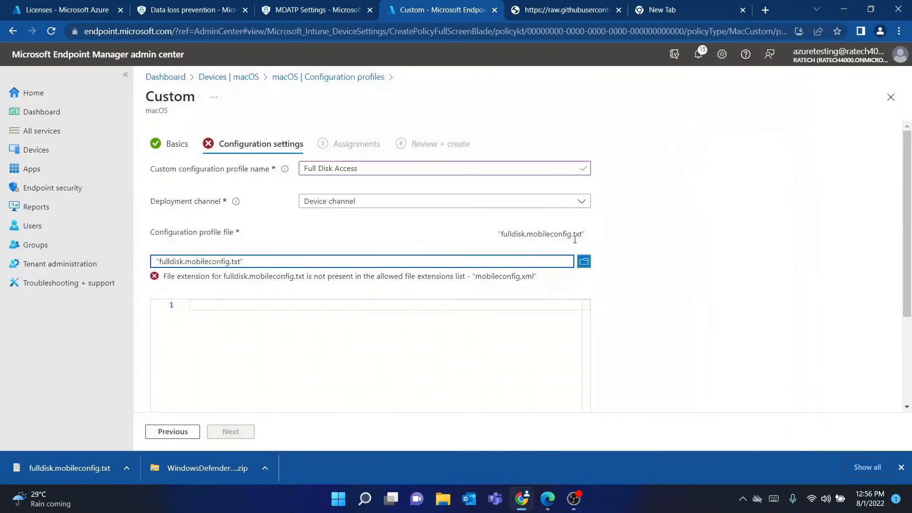
{"action": "left_click", "coordinate": [583, 260]}
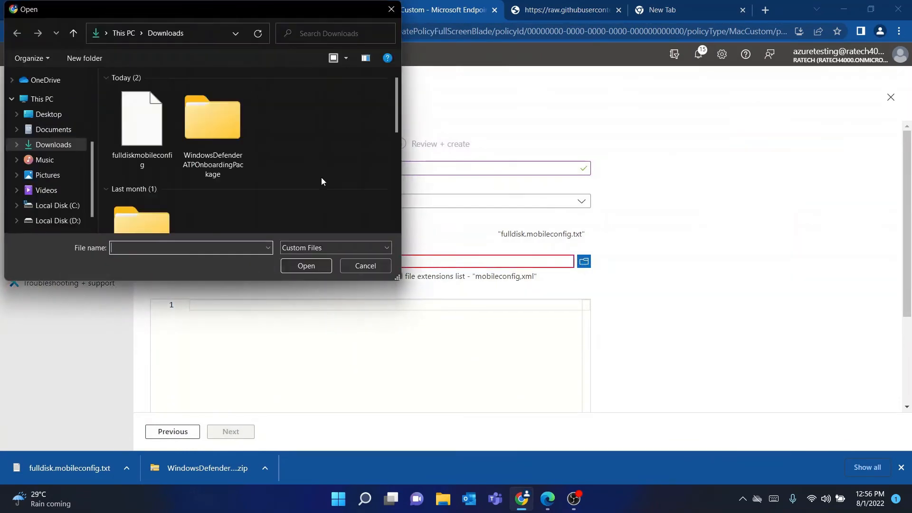
{"action": "left_click", "coordinate": [164, 161]}
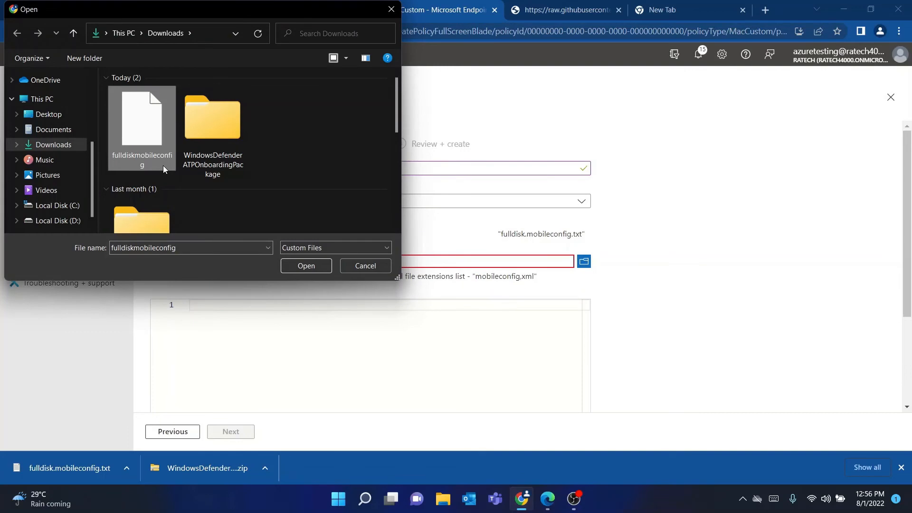
{"action": "double_click", "coordinate": [164, 165]}
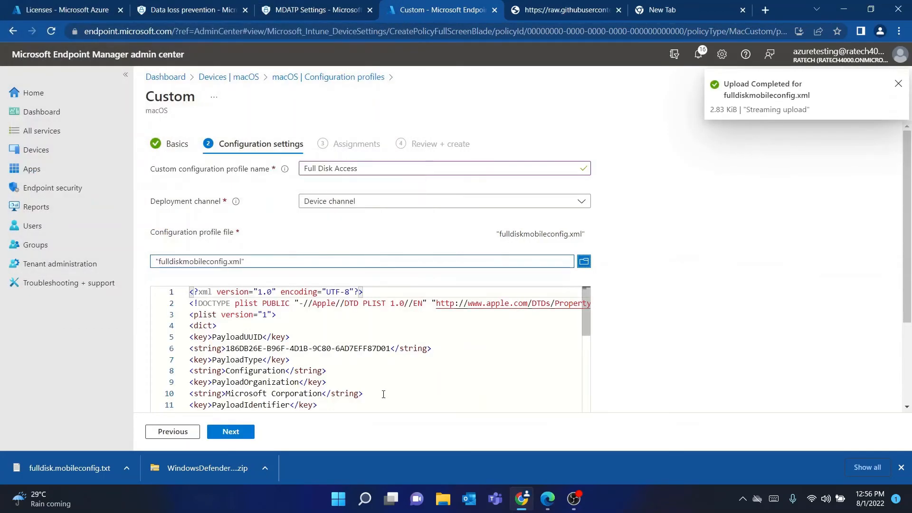
Review the uploaded XML content and proceed to the profile's assignments
{"action": "scroll", "coordinate": [385, 392], "scroll_direction": "down", "scroll_amount": 10}
{"action": "scroll", "coordinate": [388, 388], "scroll_direction": "up", "scroll_amount": 7}
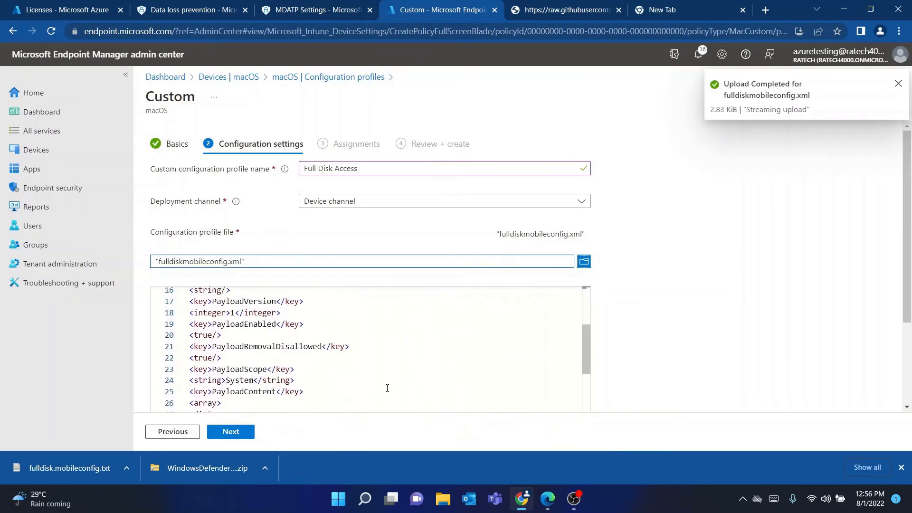
{"action": "scroll", "coordinate": [387, 388], "scroll_direction": "up", "scroll_amount": 4}
{"action": "left_click", "coordinate": [231, 432]}
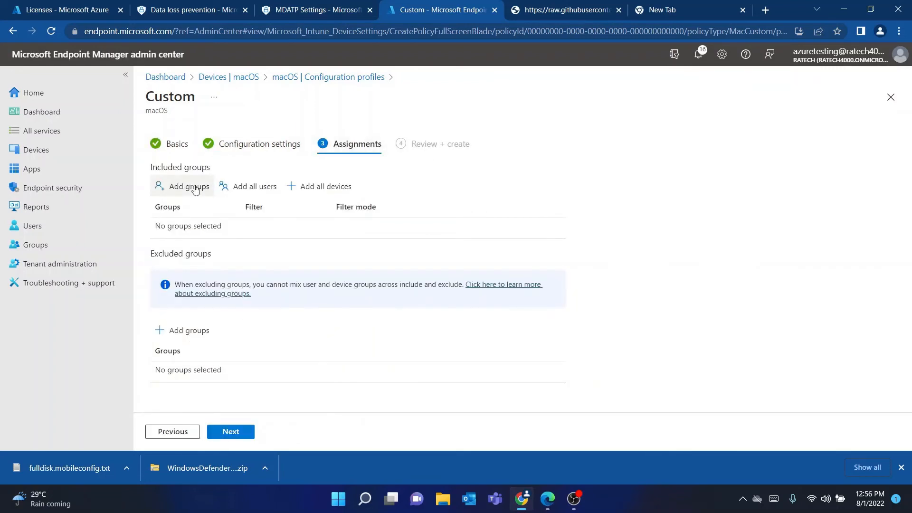
Assign the Full Disk Access profile to the Intune Enrolled Devices group and create the profile
{"action": "left_click", "coordinate": [194, 188]}
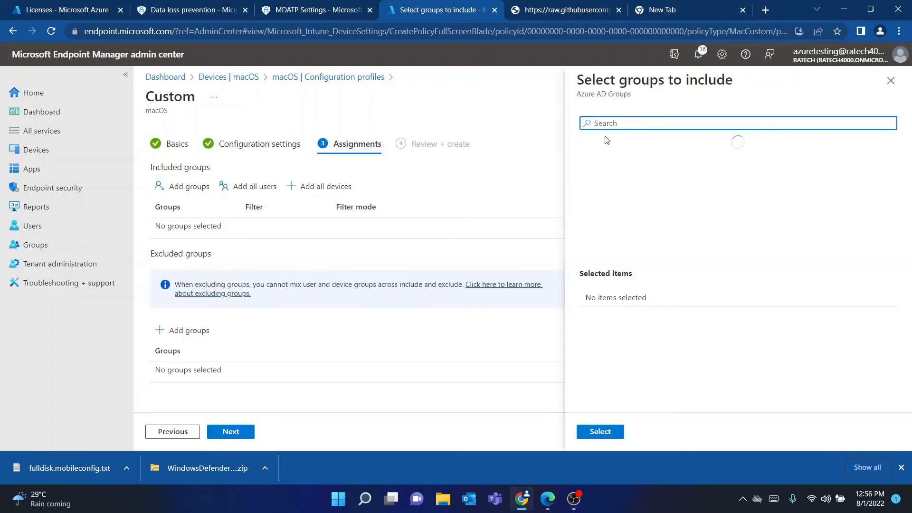
{"action": "type", "text": "intune"}
{"action": "left_click", "coordinate": [666, 151]}
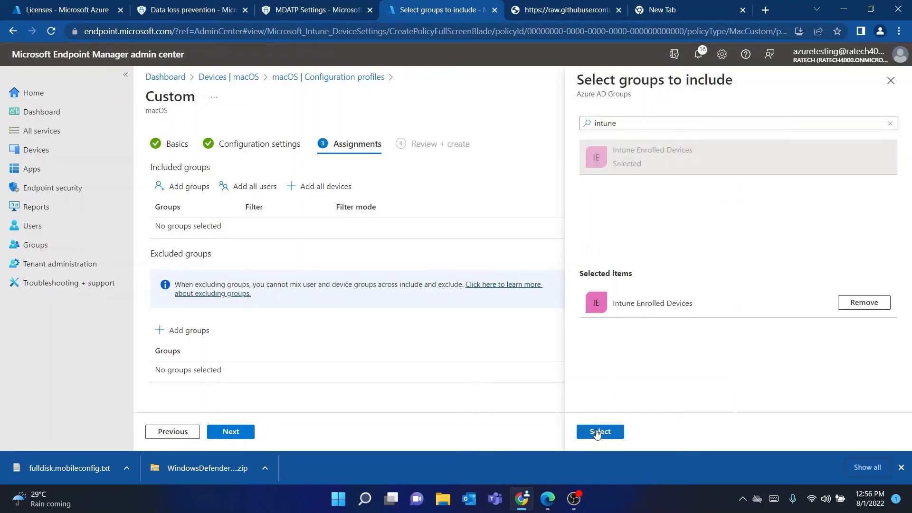
{"action": "left_click", "coordinate": [594, 432]}
{"action": "left_click", "coordinate": [231, 431]}
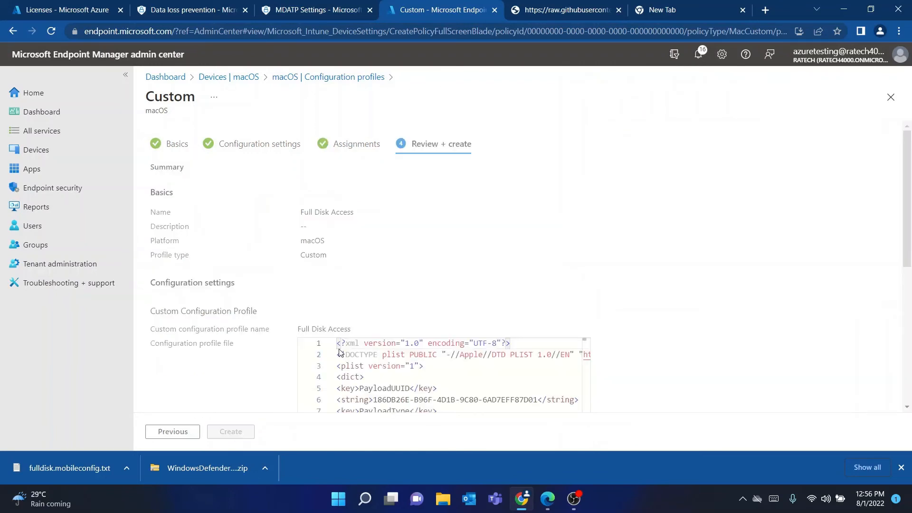
{"action": "scroll", "coordinate": [346, 223], "scroll_direction": "down", "scroll_amount": 5}
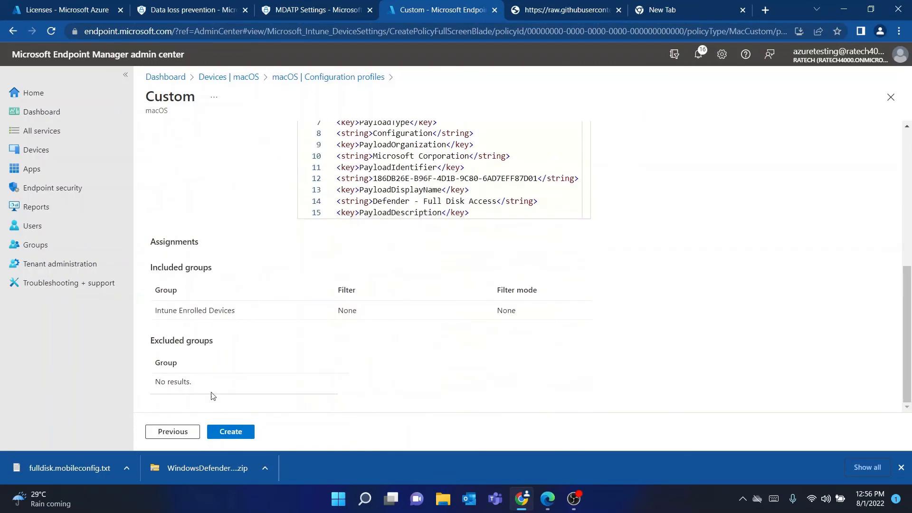
{"action": "left_click", "coordinate": [231, 432]}
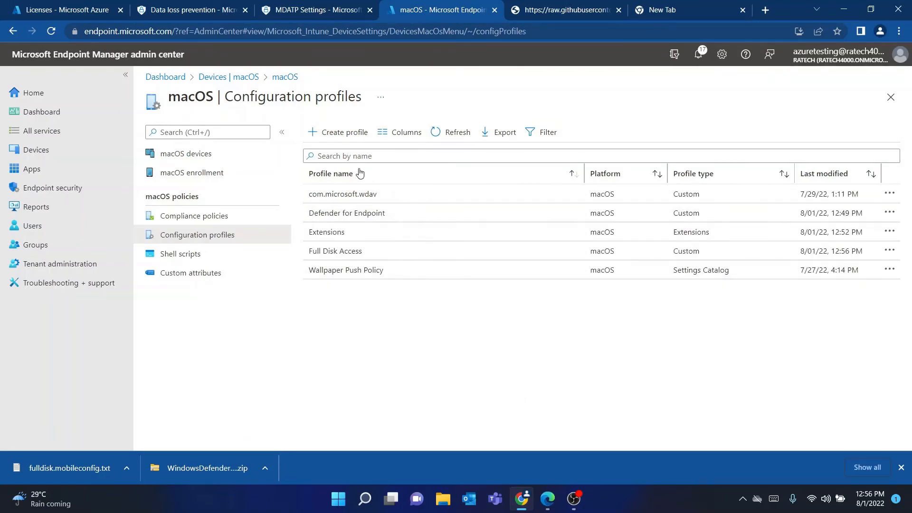
Switch to the Microsoft 365 Defender portal and open the device inventory under Endpoints
{"action": "left_click", "coordinate": [237, 77]}
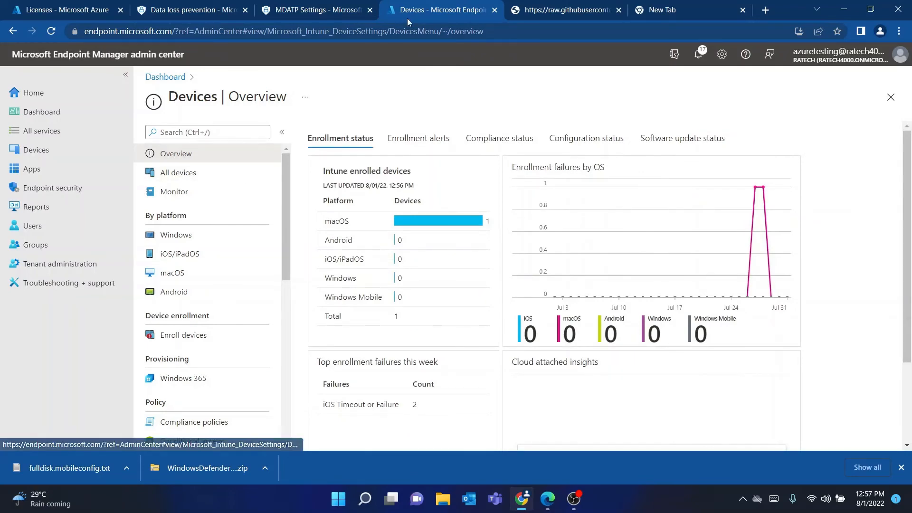
{"action": "left_click", "coordinate": [330, 7]}
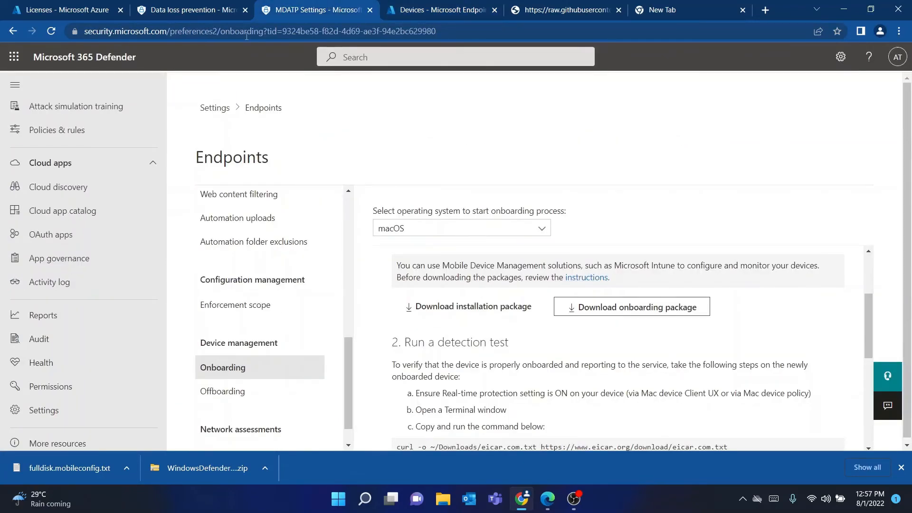
{"action": "left_click", "coordinate": [188, 5]}
{"action": "left_click", "coordinate": [319, 5]}
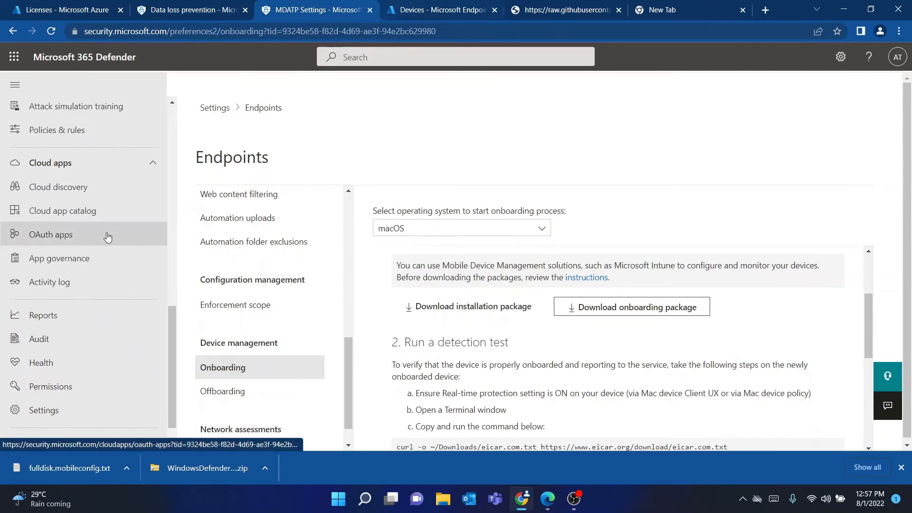
{"action": "scroll", "coordinate": [105, 235], "scroll_direction": "up", "scroll_amount": 10}
{"action": "scroll", "coordinate": [86, 240], "scroll_direction": "up", "scroll_amount": 2}
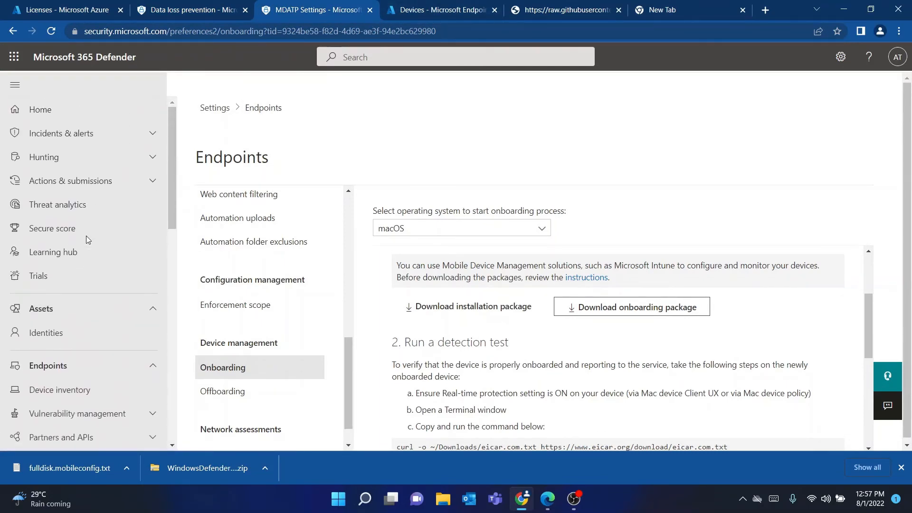
{"action": "scroll", "coordinate": [85, 240], "scroll_direction": "down", "scroll_amount": 5}
{"action": "left_click", "coordinate": [69, 264]}
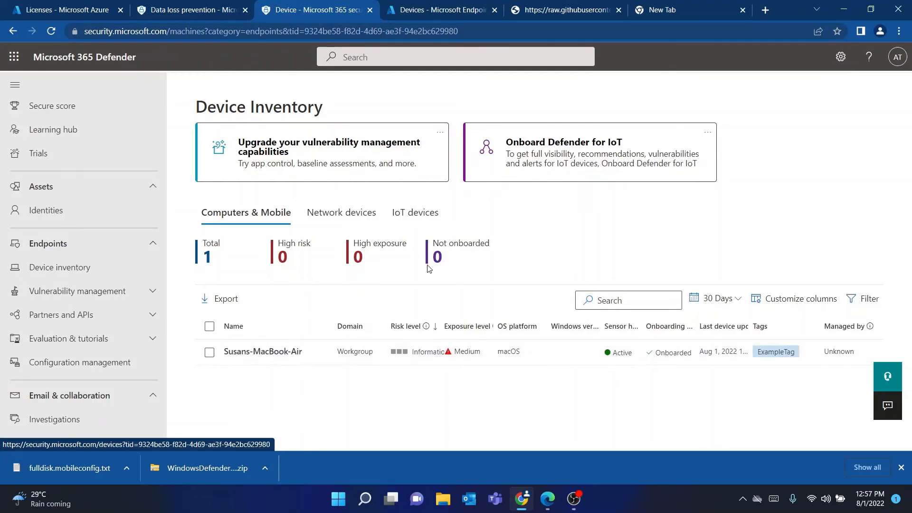
View the security recommendations and remediation pages under Vulnerability management
{"action": "left_click", "coordinate": [78, 292]}
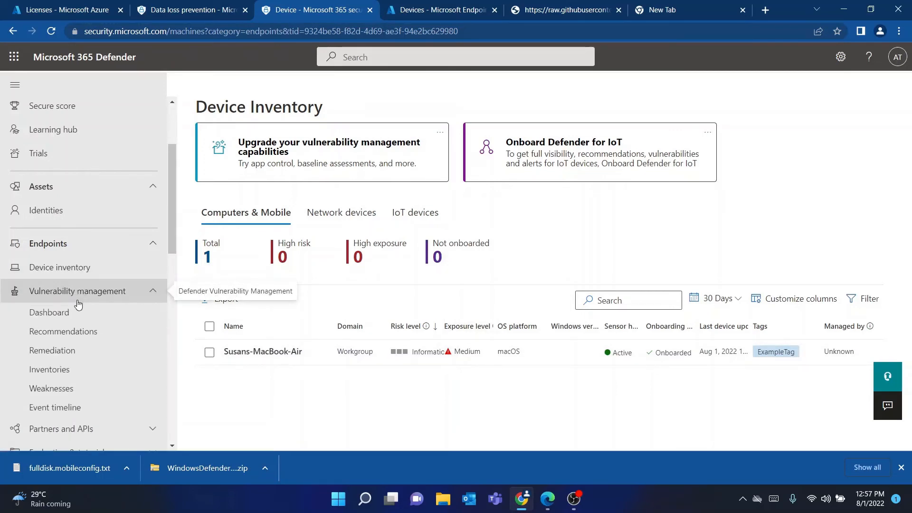
{"action": "left_click", "coordinate": [73, 333]}
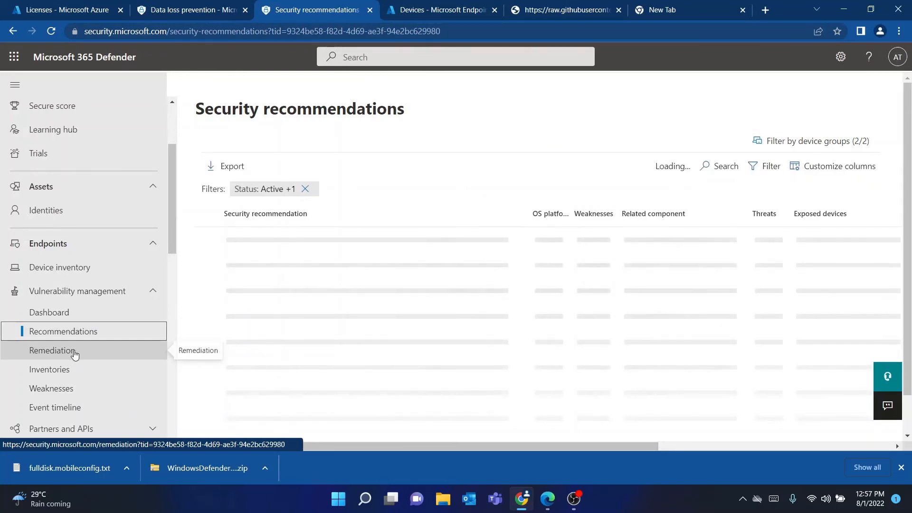
{"action": "left_click", "coordinate": [75, 354]}
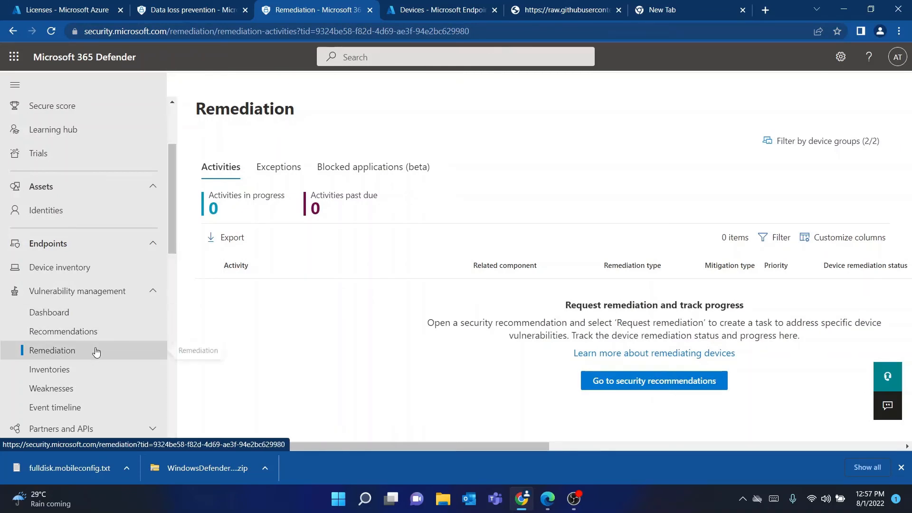
Look through the remaining portal sections, collapse Vulnerability management and return to the device inventory
{"action": "scroll", "coordinate": [97, 352], "scroll_direction": "down", "scroll_amount": 2}
{"action": "scroll", "coordinate": [97, 352], "scroll_direction": "down", "scroll_amount": 4}
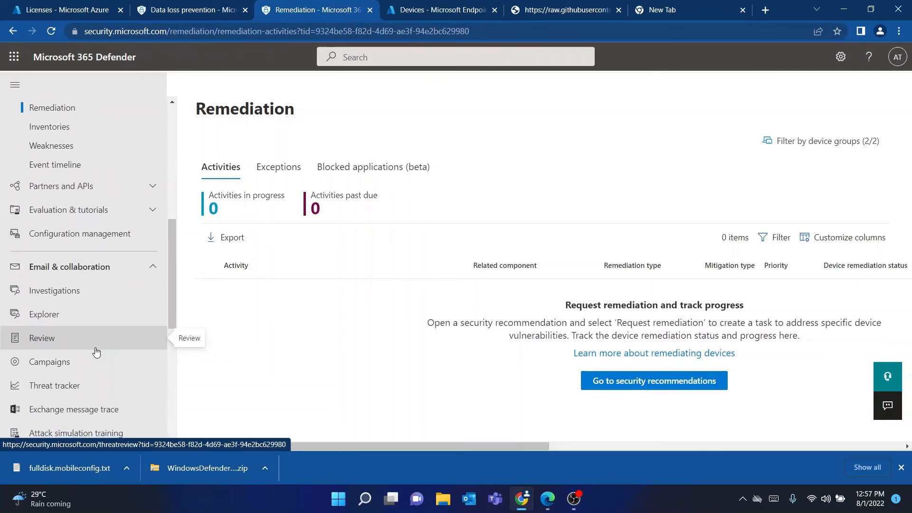
{"action": "scroll", "coordinate": [96, 351], "scroll_direction": "up", "scroll_amount": 5}
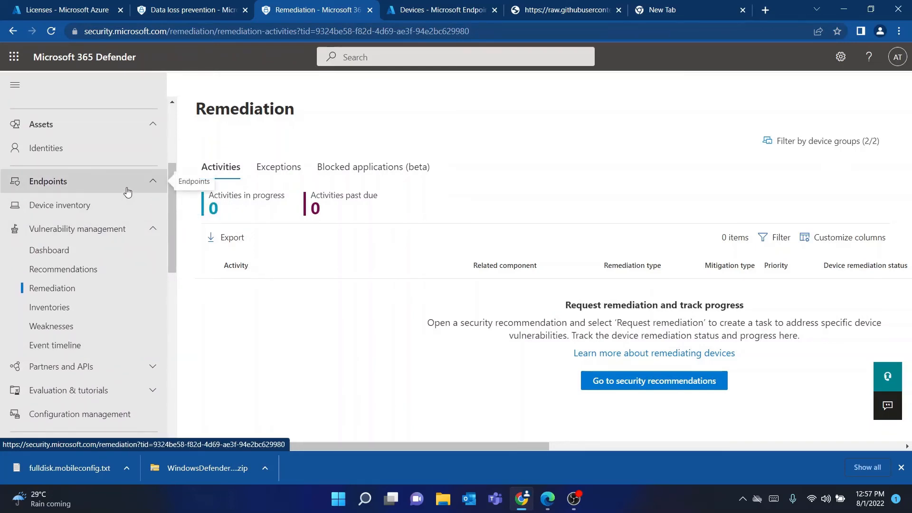
{"action": "left_click", "coordinate": [130, 229]}
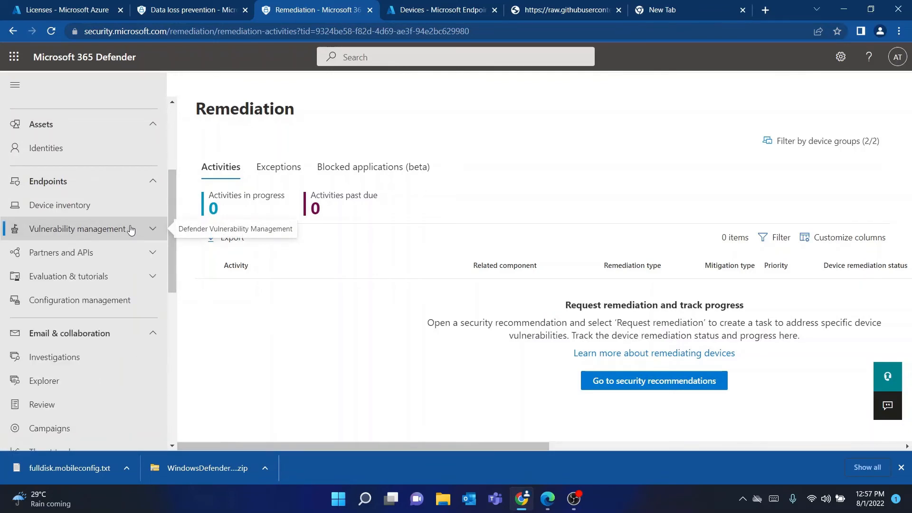
{"action": "left_click", "coordinate": [128, 209]}
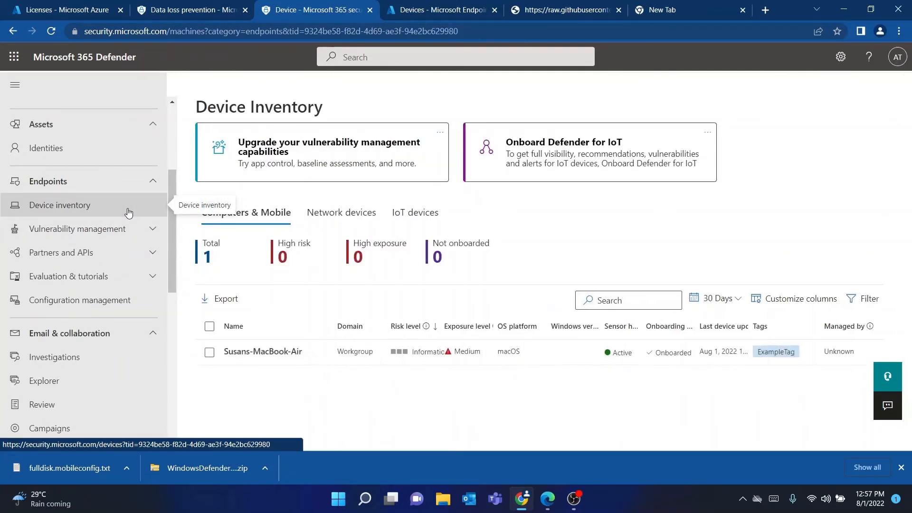
Switch to the Endpoint Manager admin center and open the enrolled MacBook from the macOS devices list
{"action": "left_click", "coordinate": [393, 4]}
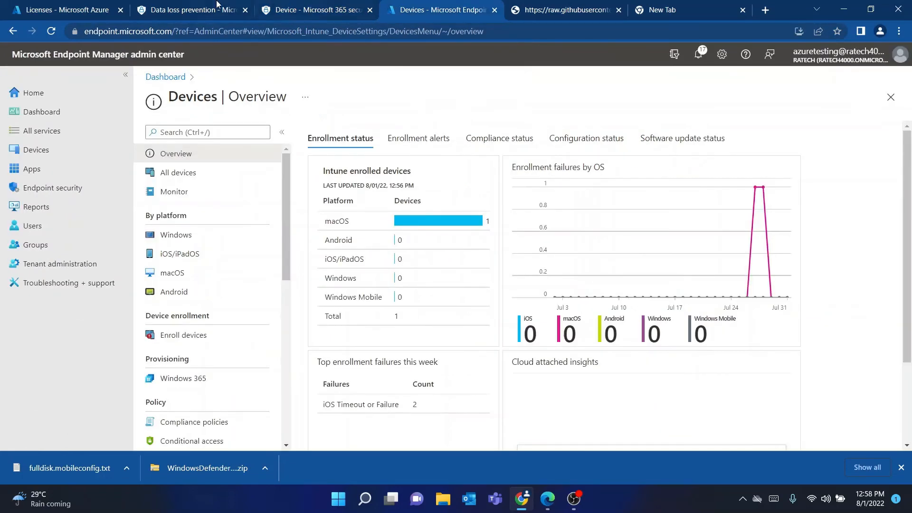
{"action": "left_click", "coordinate": [202, 5]}
{"action": "left_click", "coordinate": [446, 5]}
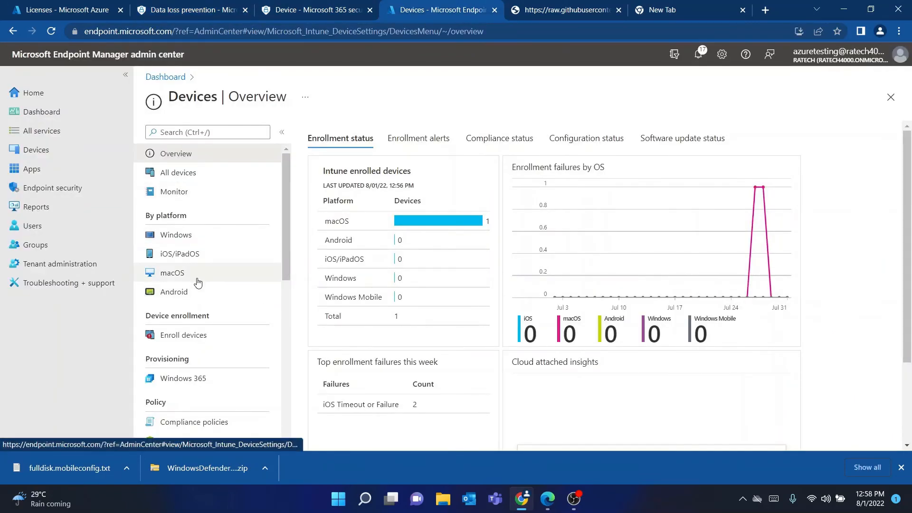
{"action": "left_click", "coordinate": [197, 275]}
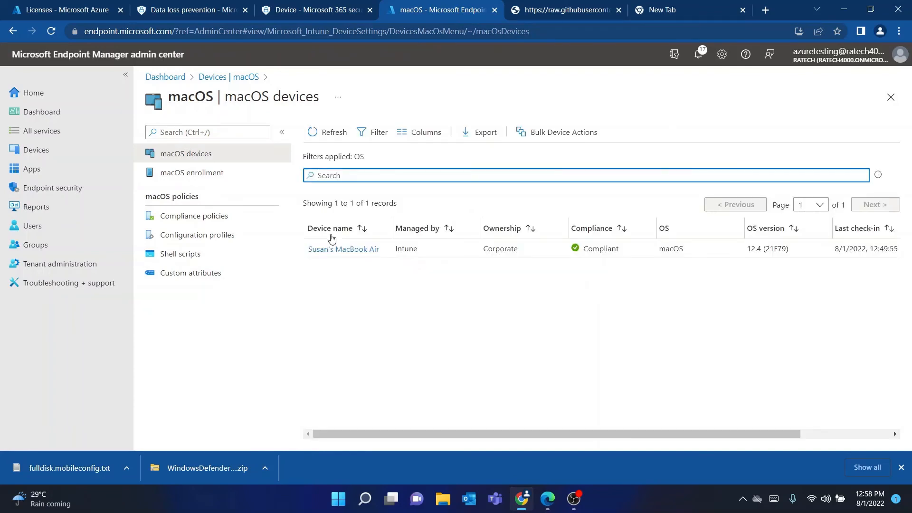
{"action": "left_click", "coordinate": [336, 250]}
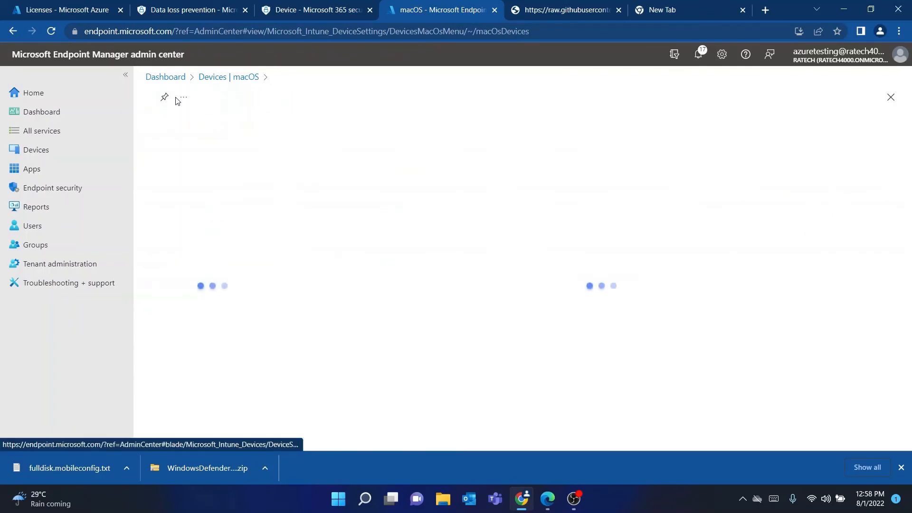
Open Microsoft Defender for Endpoint (macOS) from the macOS apps list and view its device install status
{"action": "left_click", "coordinate": [161, 78]}
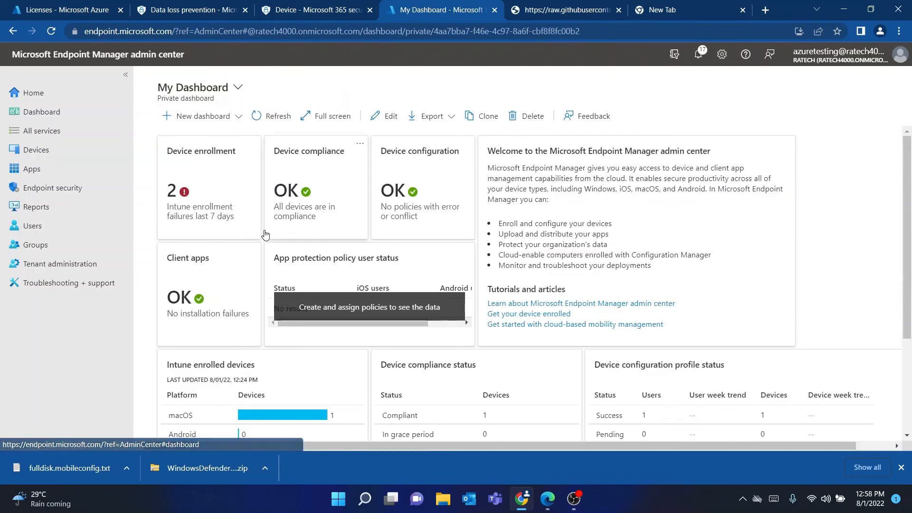
{"action": "left_click", "coordinate": [105, 152]}
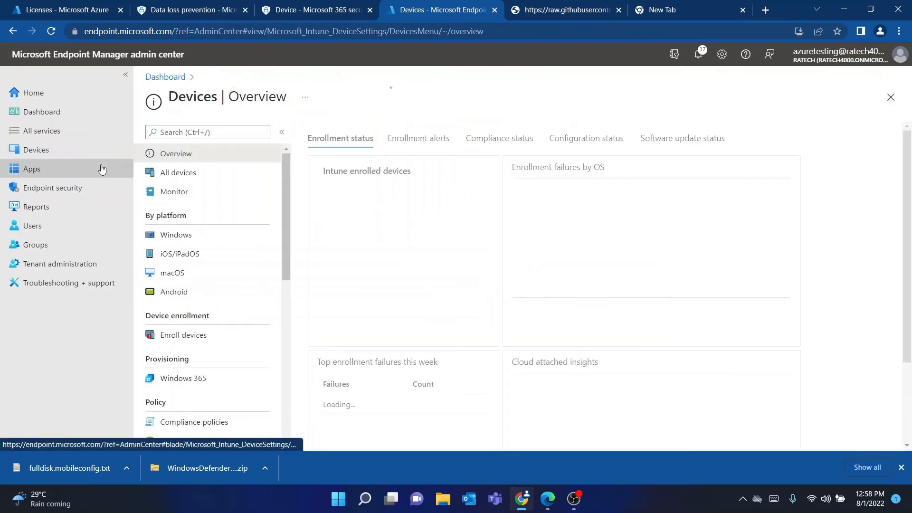
{"action": "left_click", "coordinate": [101, 169]}
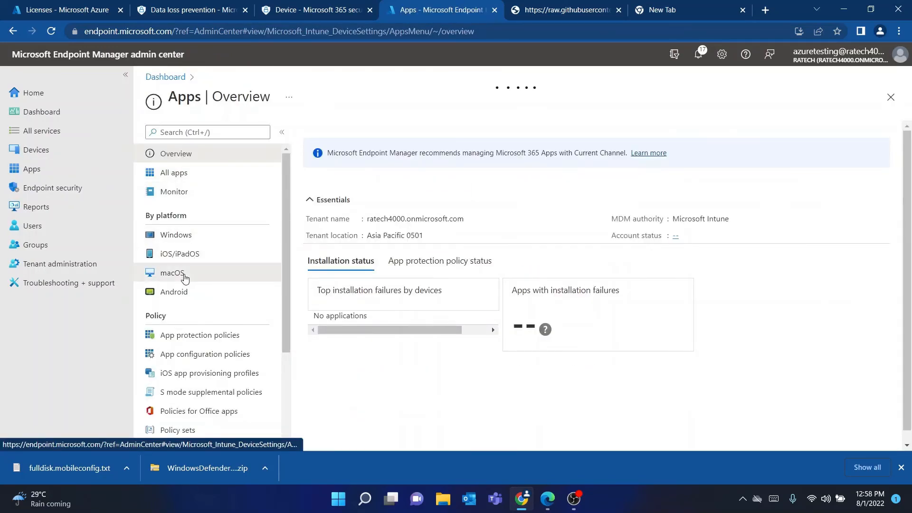
{"action": "left_click", "coordinate": [184, 277]}
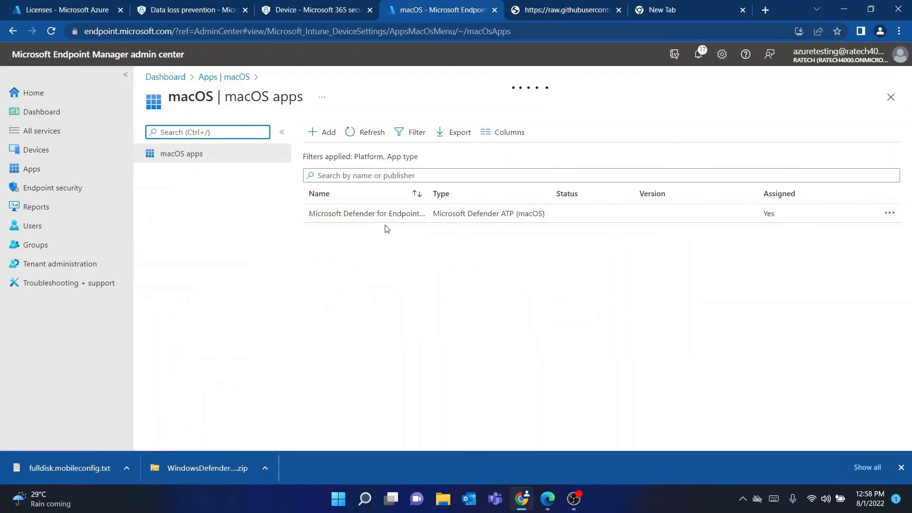
{"action": "left_click", "coordinate": [393, 220]}
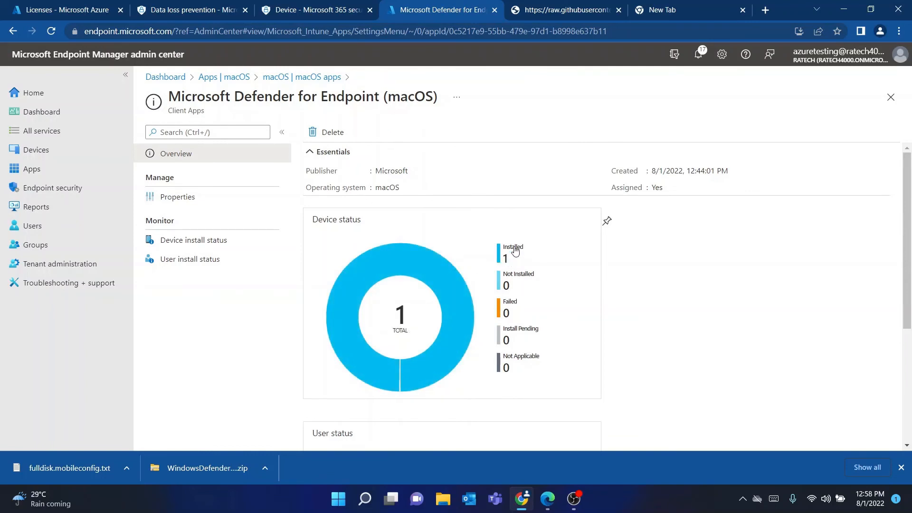
{"action": "left_click", "coordinate": [239, 248]}
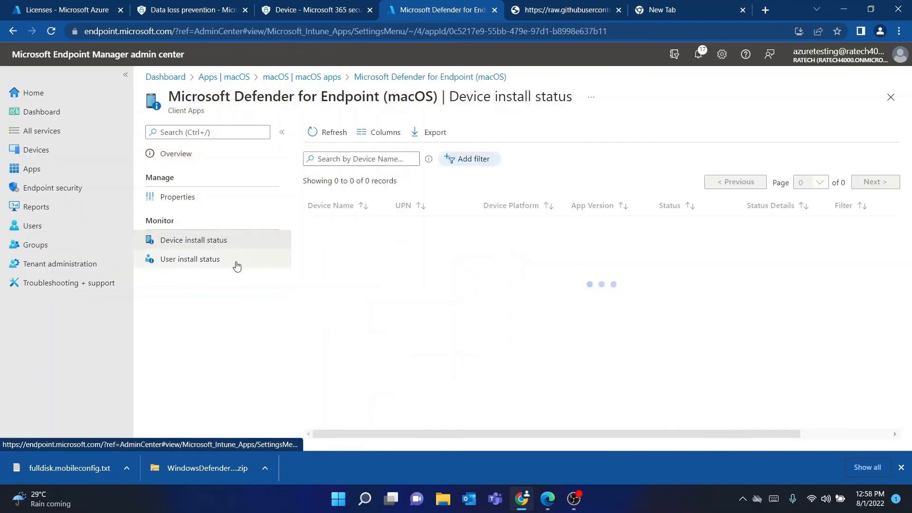
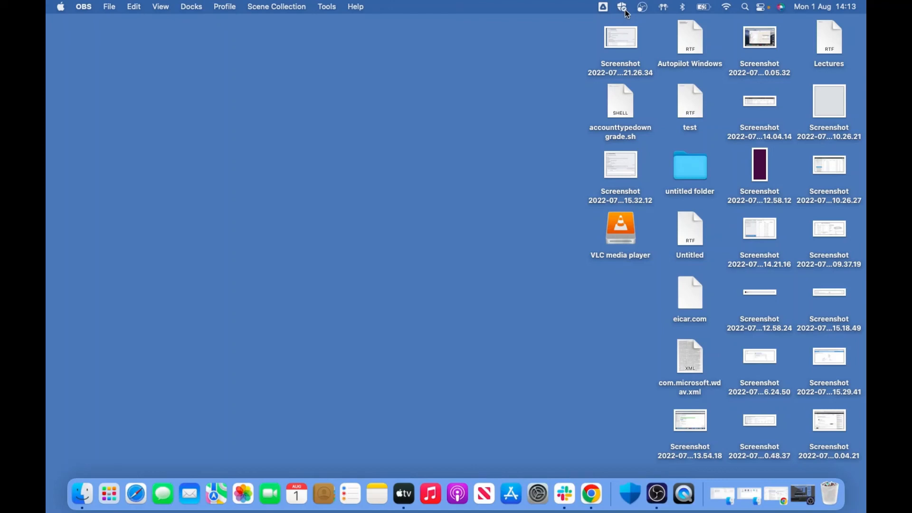
On the Mac, open Microsoft Defender and move its window toward the middle of the desktop
{"action": "left_click", "coordinate": [624, 7]}
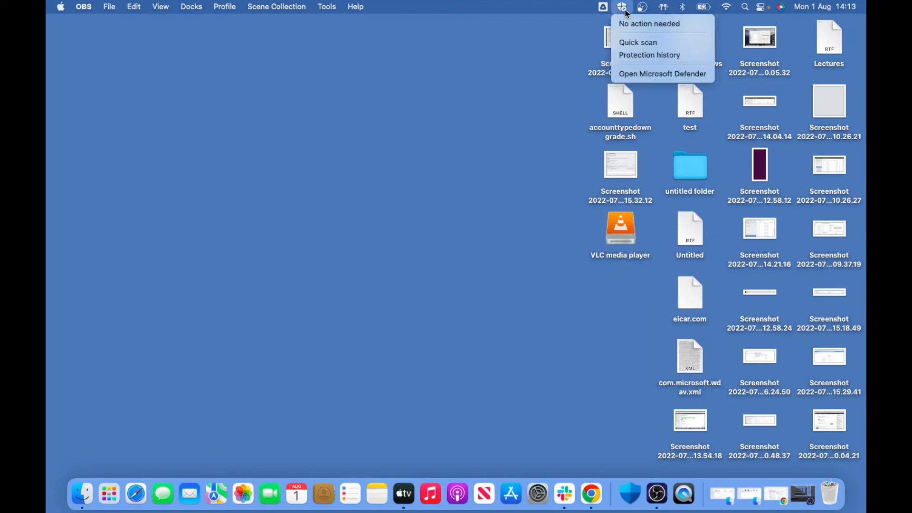
{"action": "left_click", "coordinate": [669, 77]}
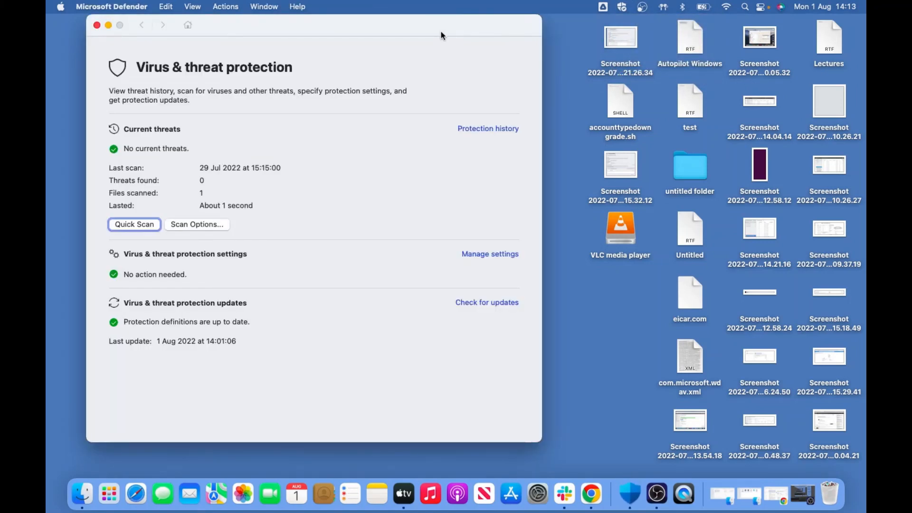
{"action": "left_click_drag", "start_coordinate": [441, 31], "coordinate": [598, 49]}
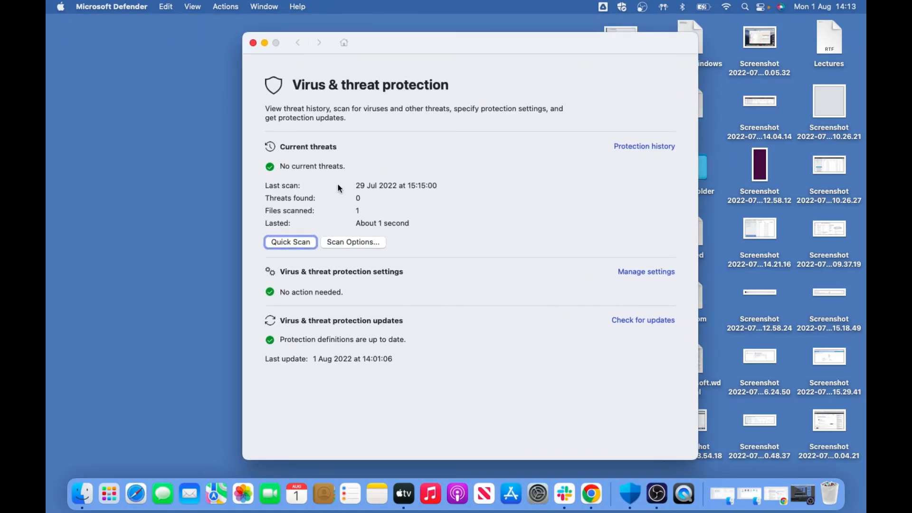
Review the virus and threat protection settings managed by the organization, then return to the Virus & threat protection overview
{"action": "left_click", "coordinate": [663, 274]}
{"action": "scroll", "coordinate": [508, 293], "scroll_direction": "down", "scroll_amount": 10}
{"action": "scroll", "coordinate": [509, 293], "scroll_direction": "up", "scroll_amount": 9}
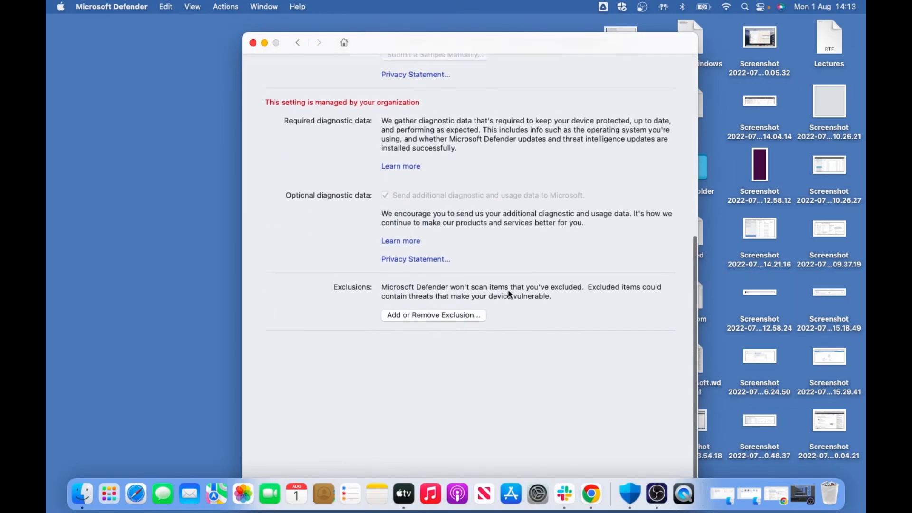
{"action": "scroll", "coordinate": [508, 294], "scroll_direction": "up", "scroll_amount": 2}
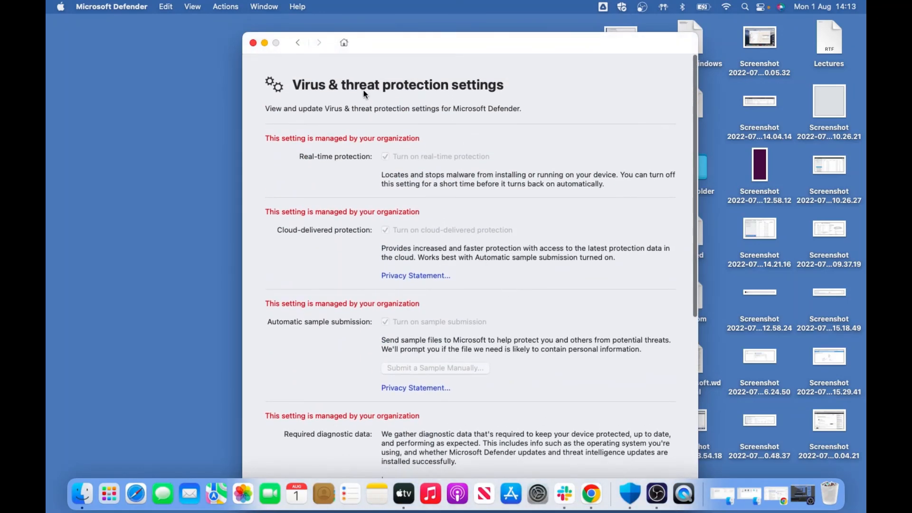
{"action": "left_click", "coordinate": [298, 42]}
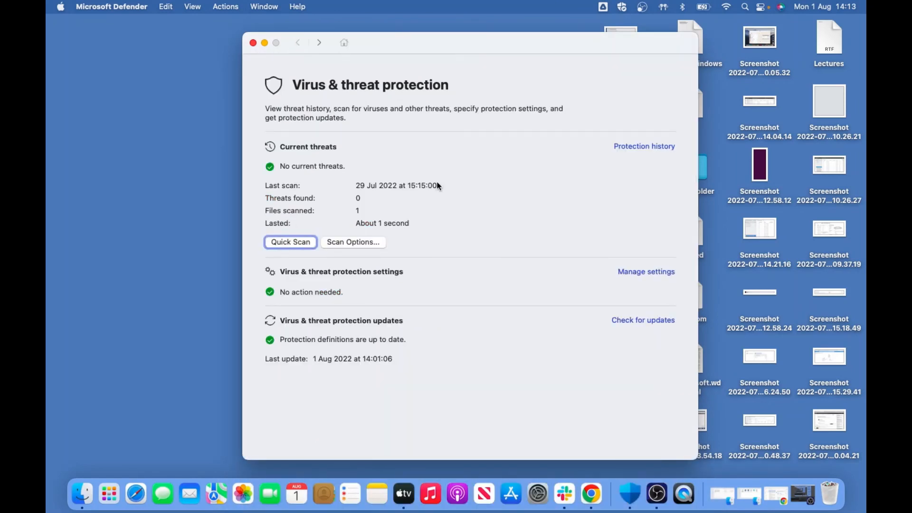